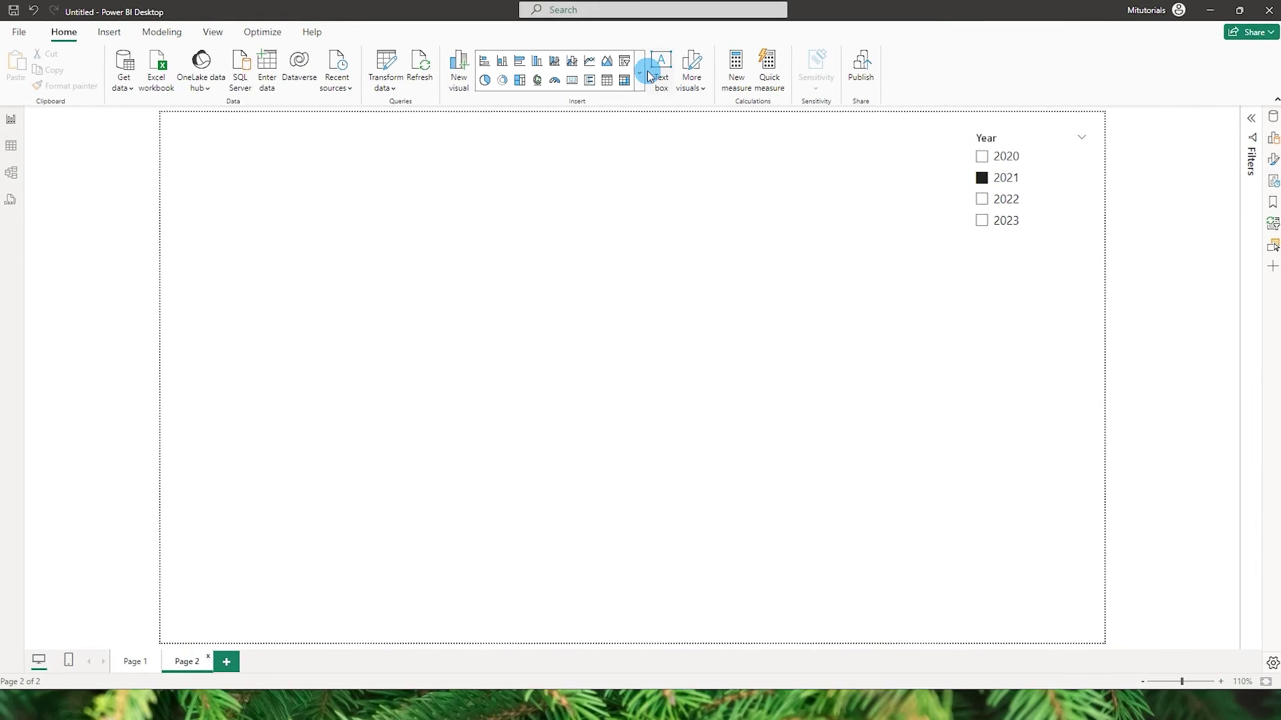
# Insert a new card visual on Page 2 and enlarge it to about 403 wide by 436 high
pyautogui.click(642, 78)
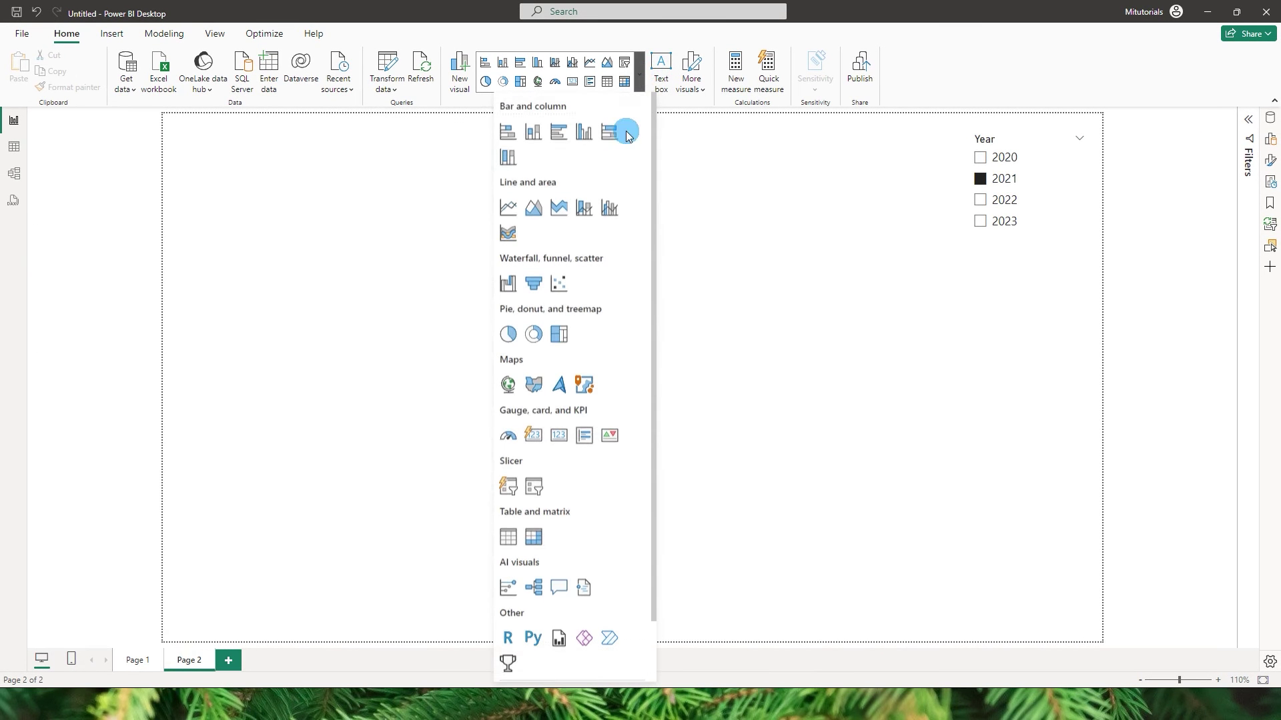
pyautogui.click(534, 436)
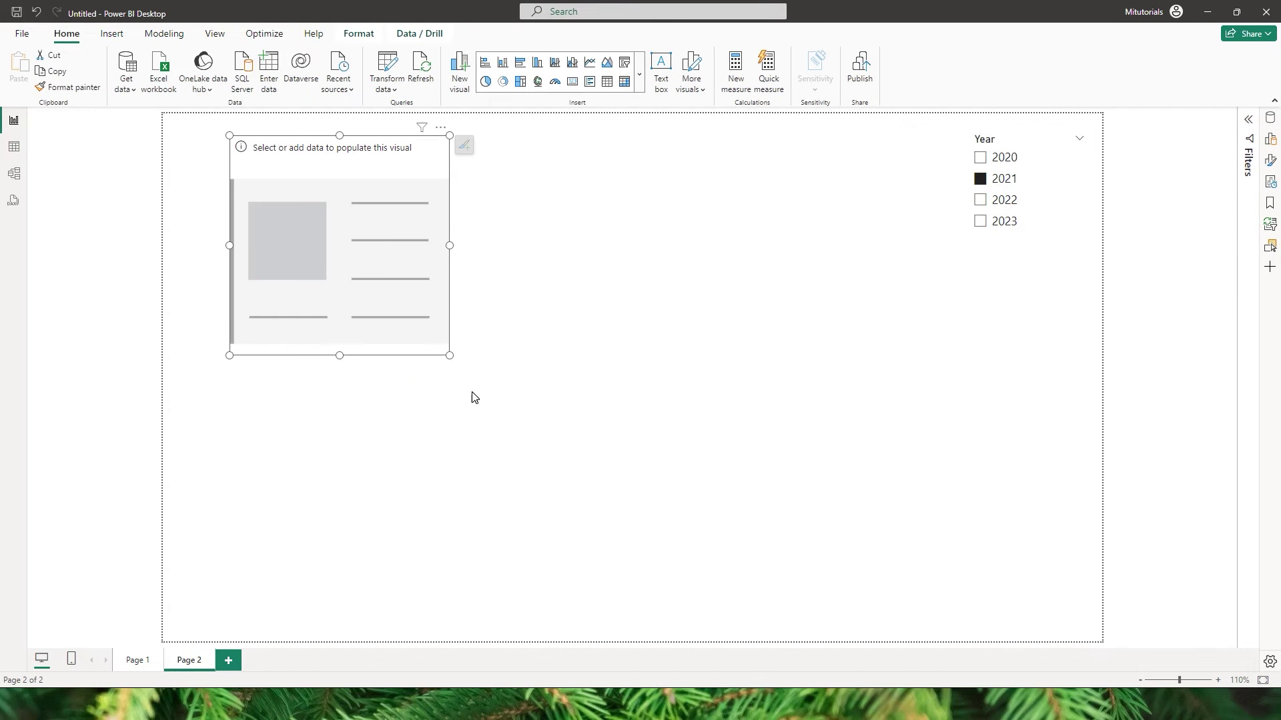
pyautogui.moveTo(446, 346); pyautogui.dragTo(526, 444)
pyautogui.moveTo(483, 362); pyautogui.dragTo(501, 398)
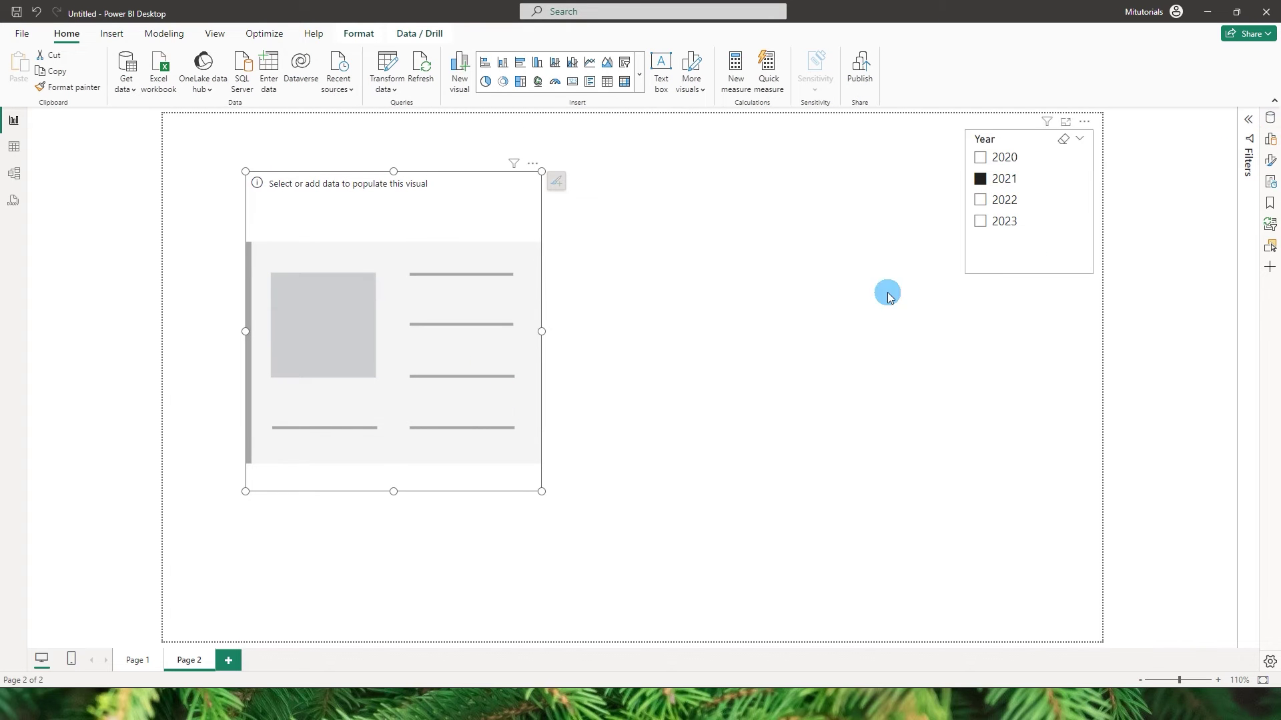
# Add the Total Sales measure from Orders to the card and move the card to about 150 horizontal, 40 vertical
pyautogui.click(1271, 121)
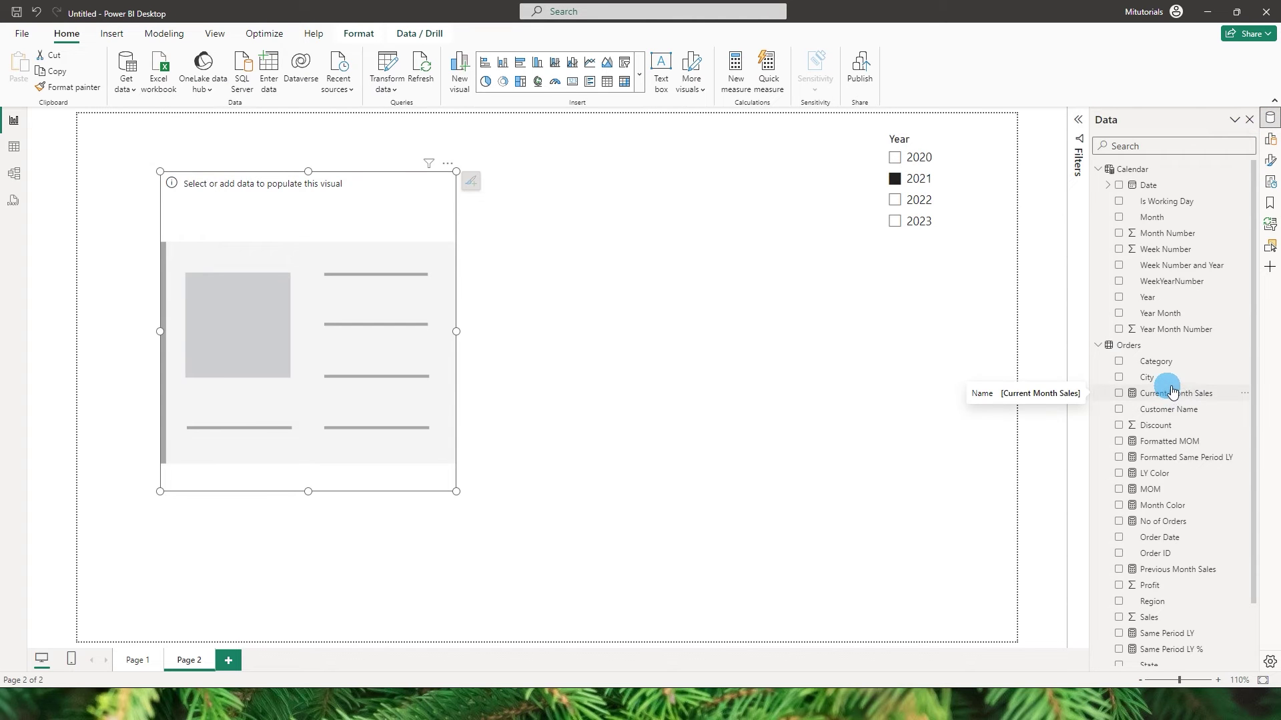
pyautogui.scroll(-2, 1176, 460)
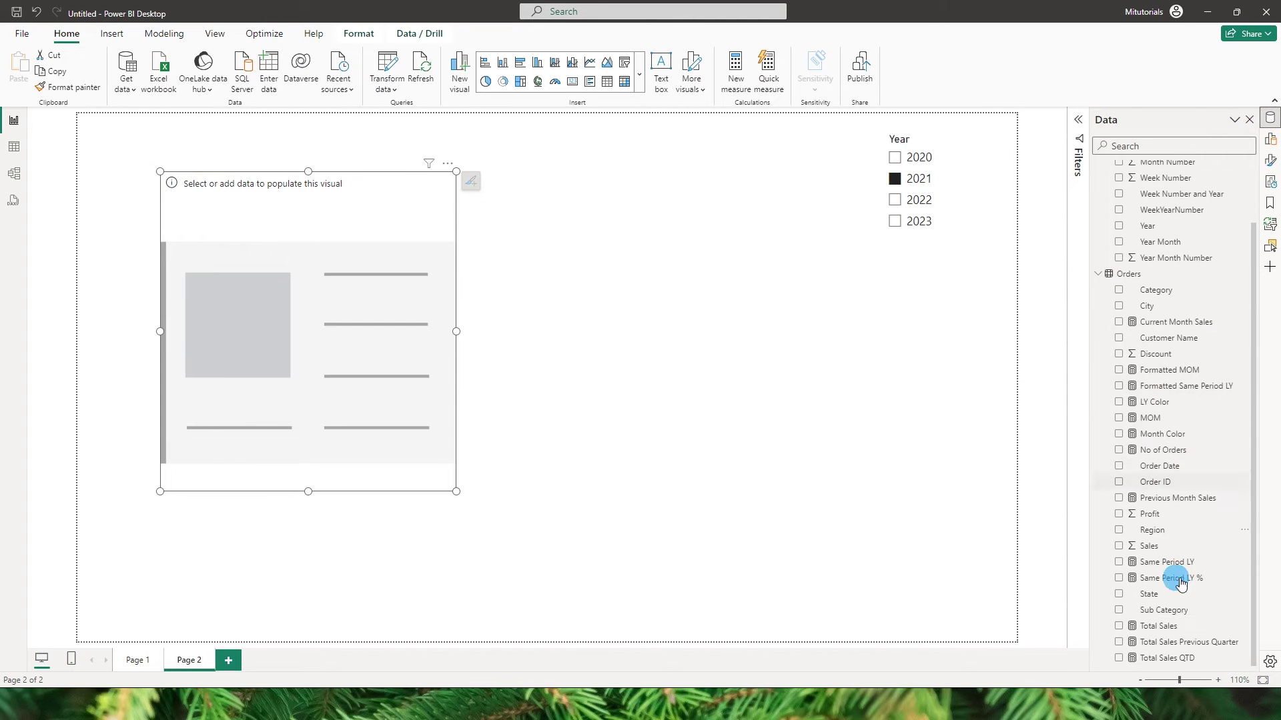
pyautogui.click(1120, 627)
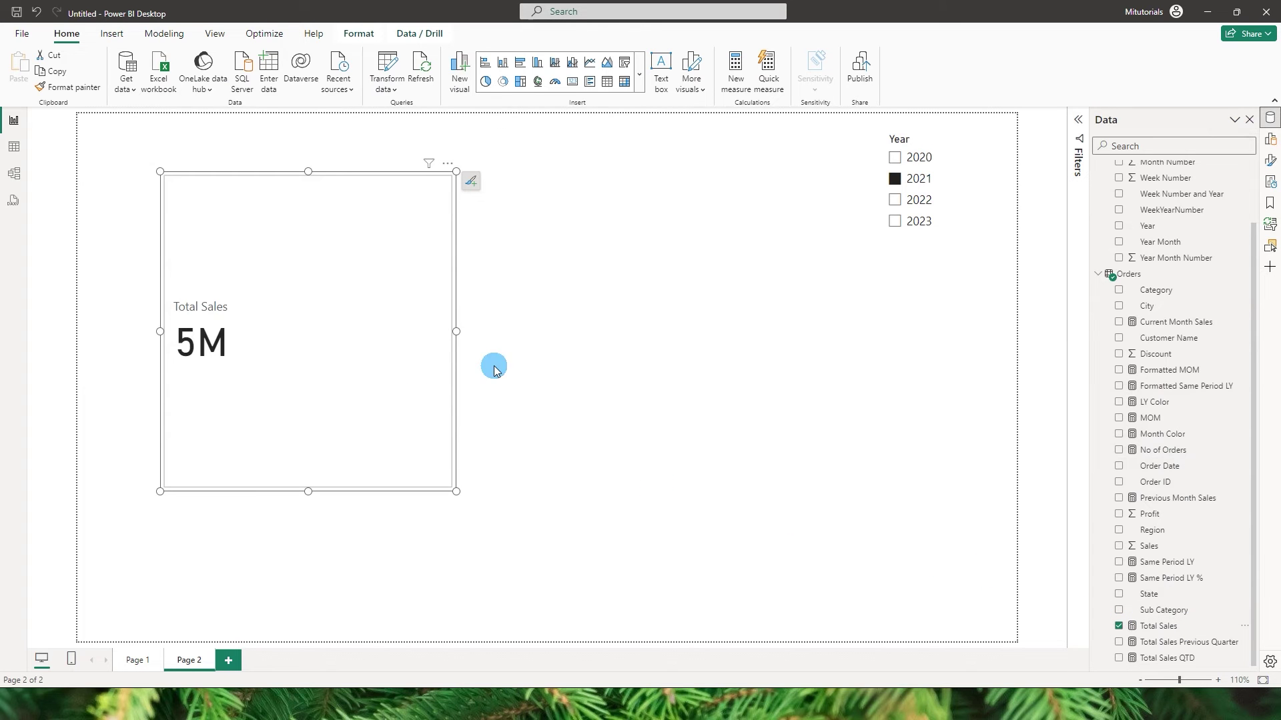
pyautogui.click(1269, 160)
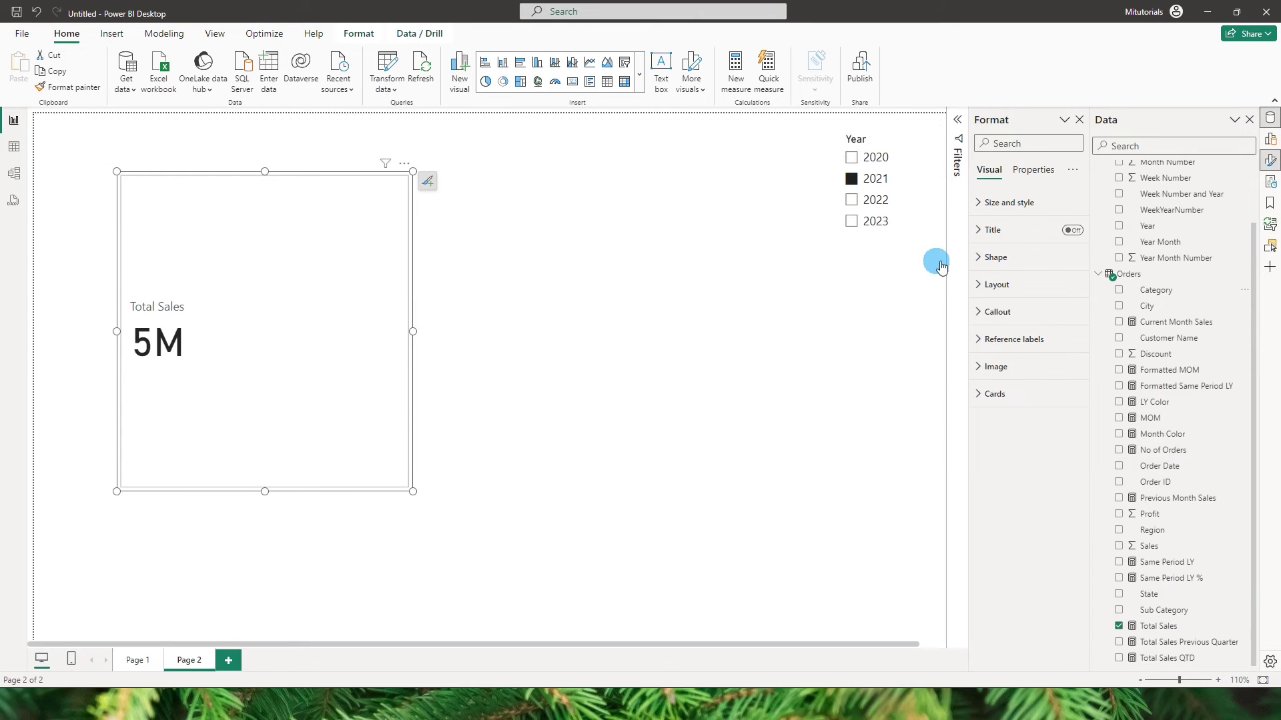
pyautogui.moveTo(354, 327); pyautogui.dragTo(382, 298)
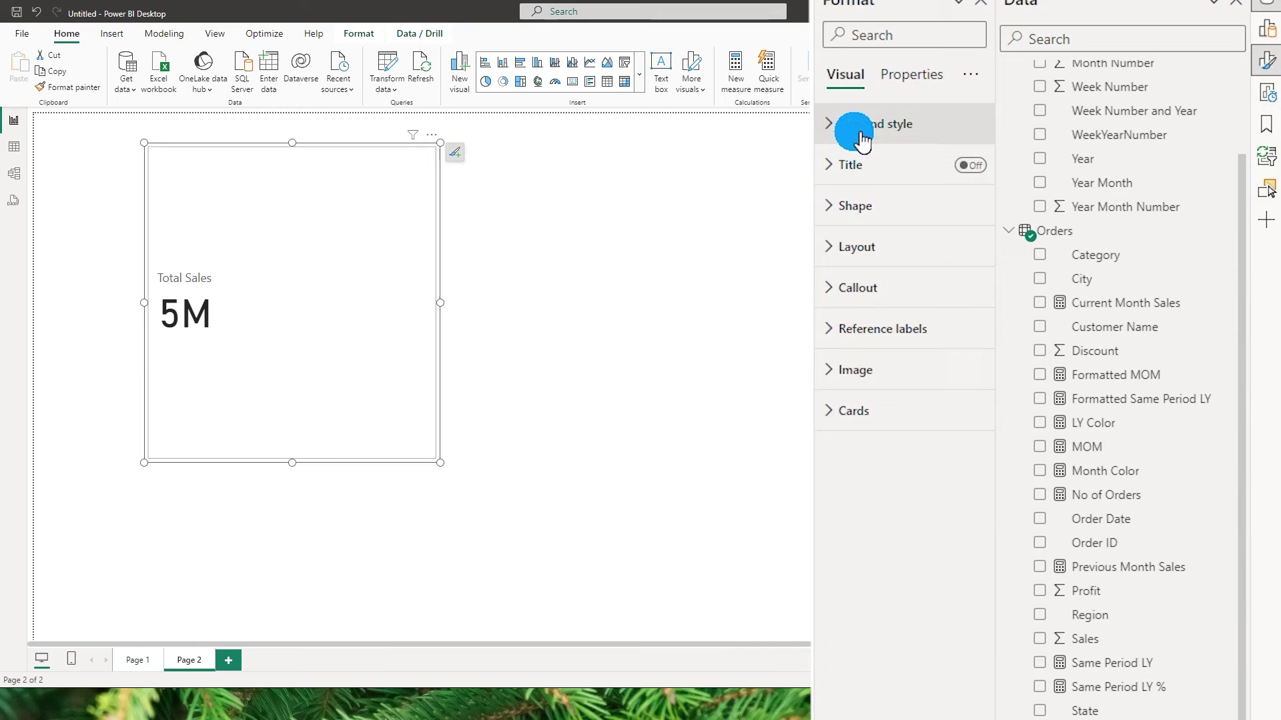
pyautogui.click(864, 140)
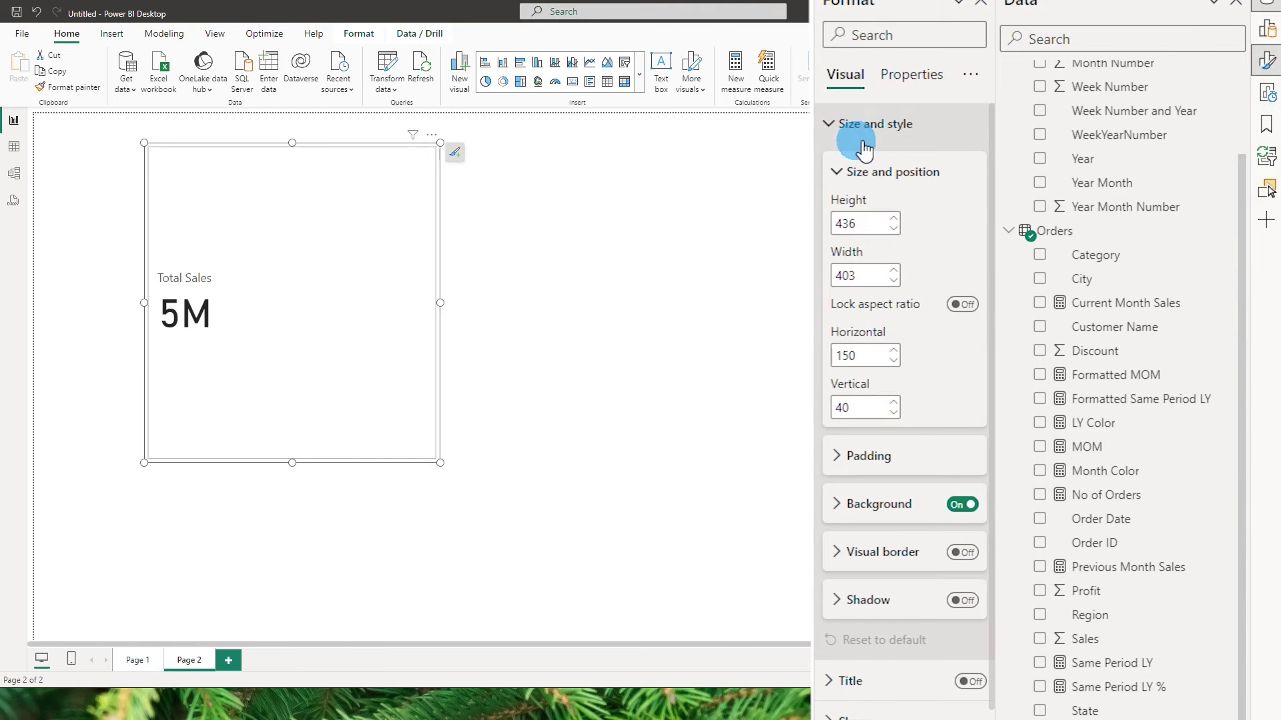
pyautogui.click(856, 138)
pyautogui.click(836, 167)
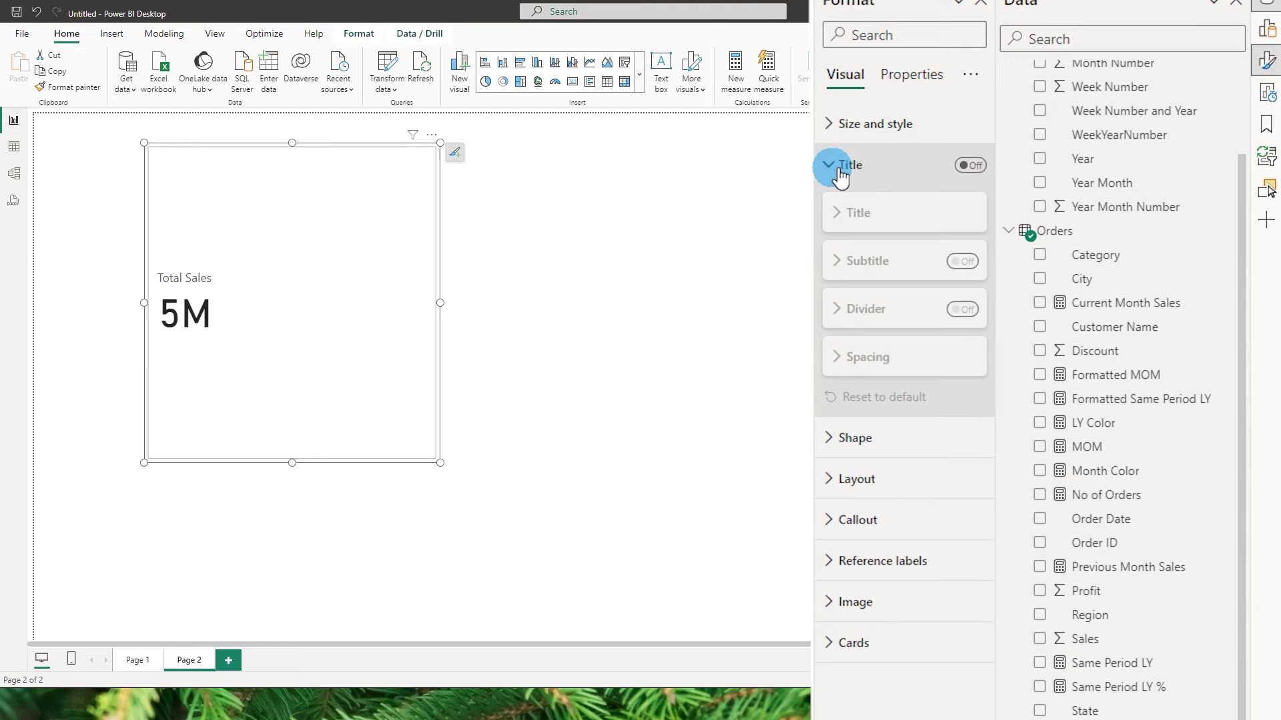
pyautogui.click(839, 175)
pyautogui.click(968, 167)
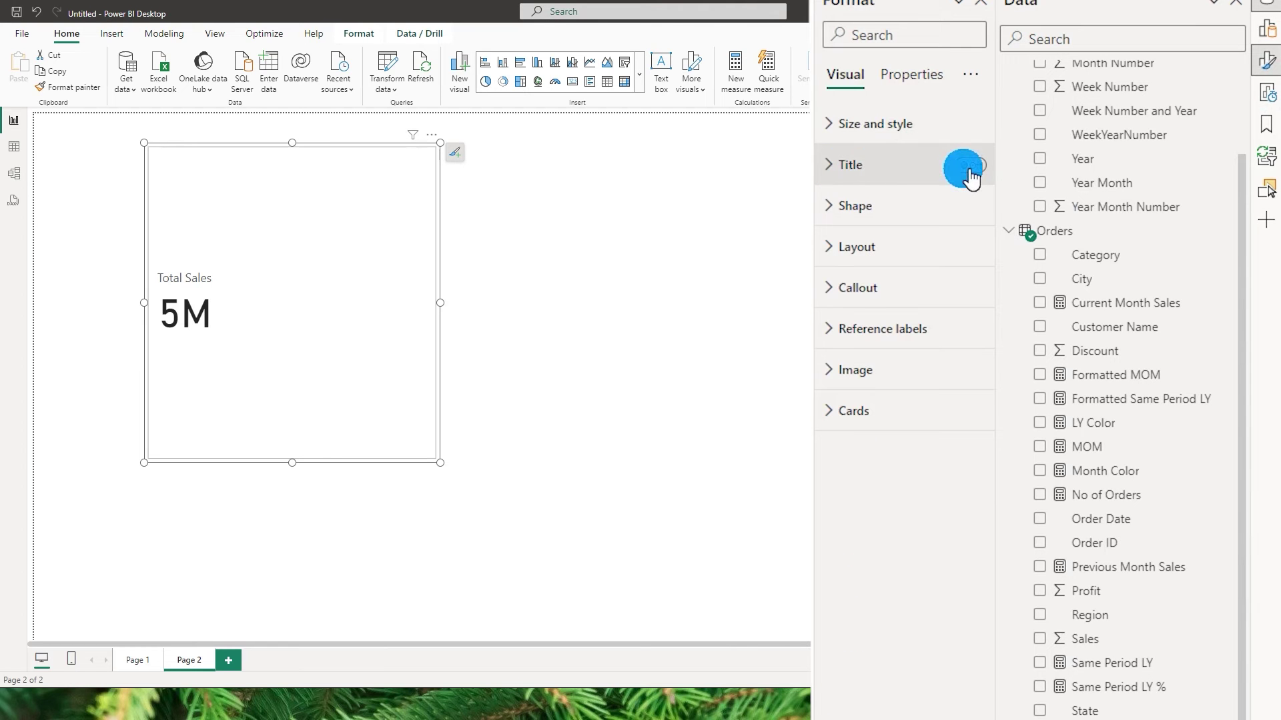
# Try the Rounded Rectangle shape on the card and switch the shape back to Rectangle
pyautogui.click(830, 214)
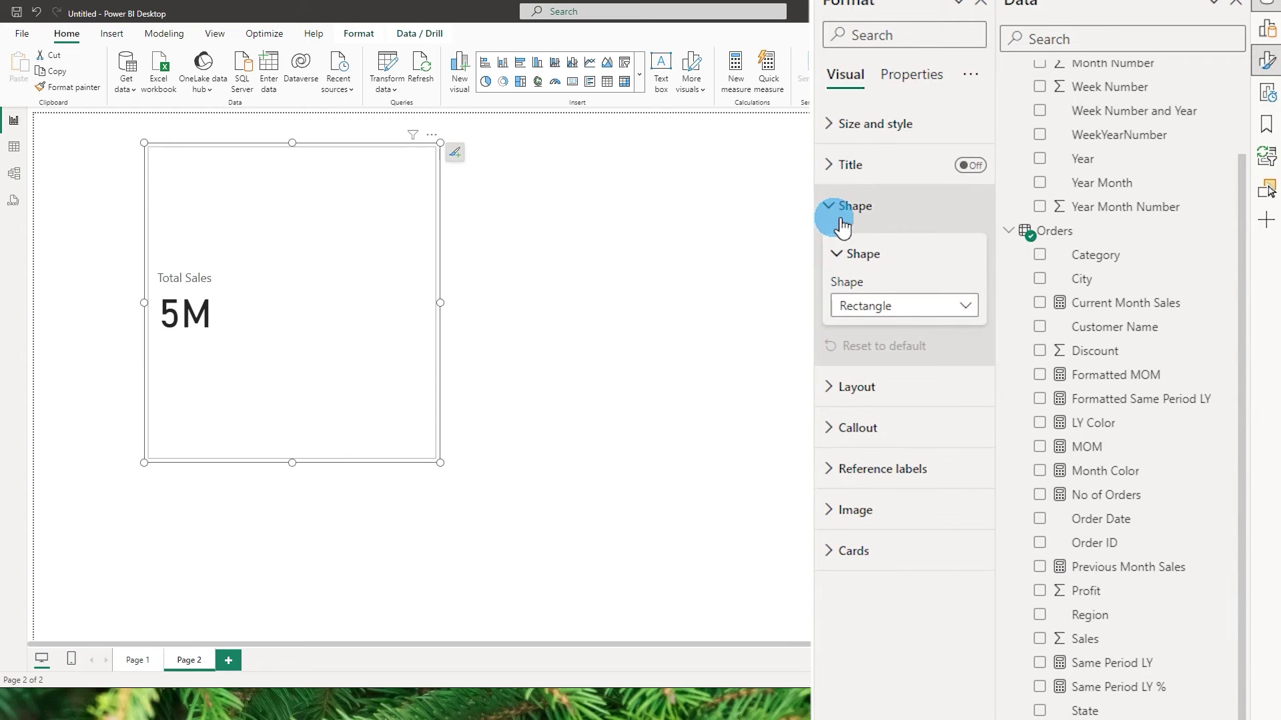
pyautogui.click(891, 307)
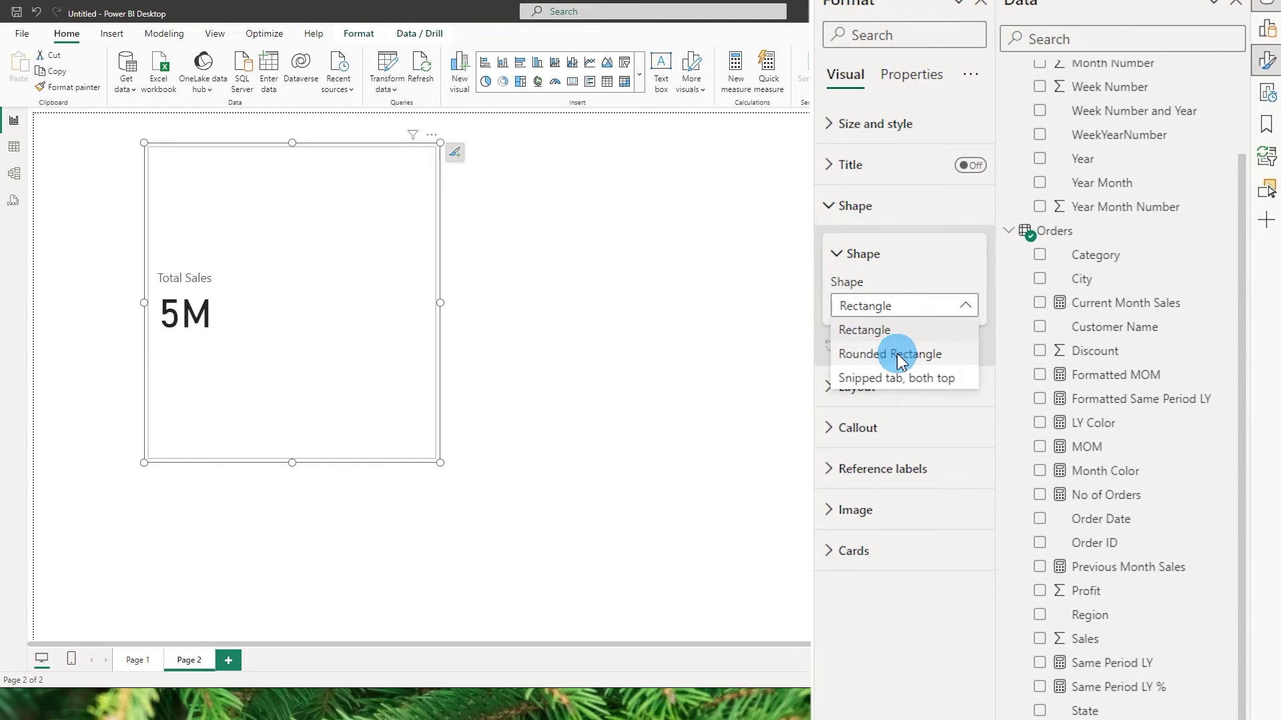
pyautogui.click(902, 356)
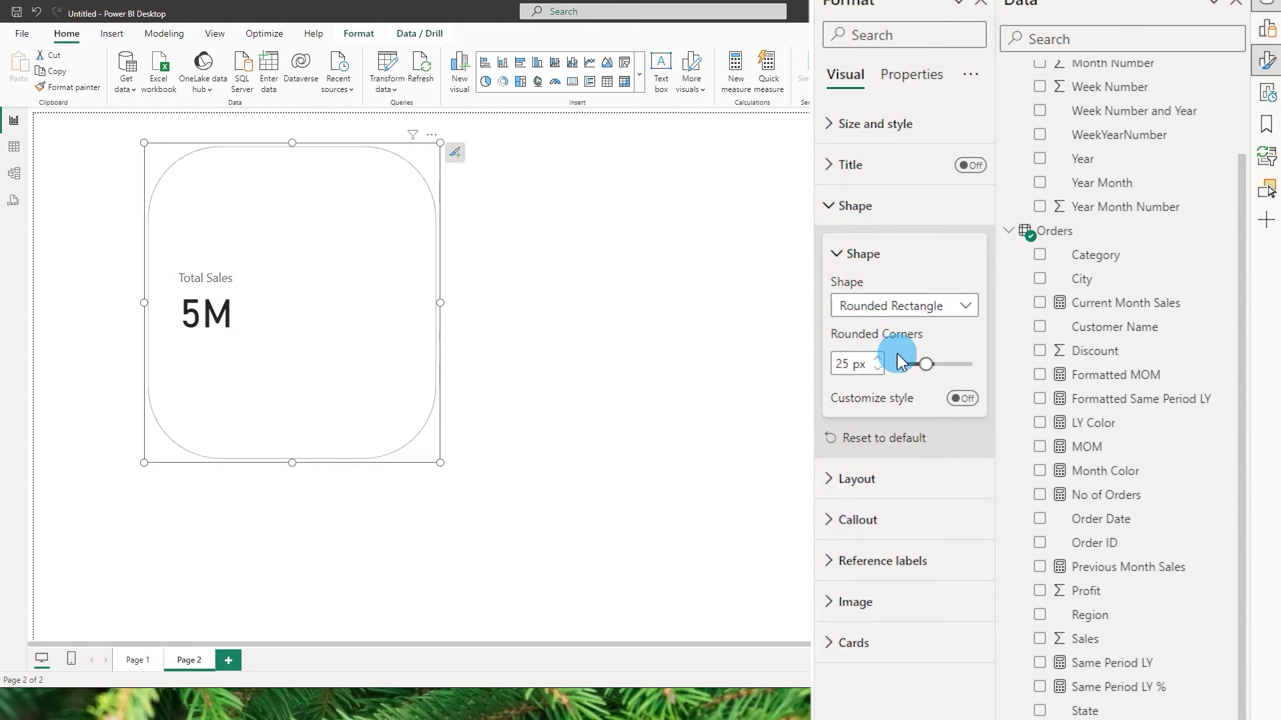
pyautogui.click(909, 304)
pyautogui.click(865, 330)
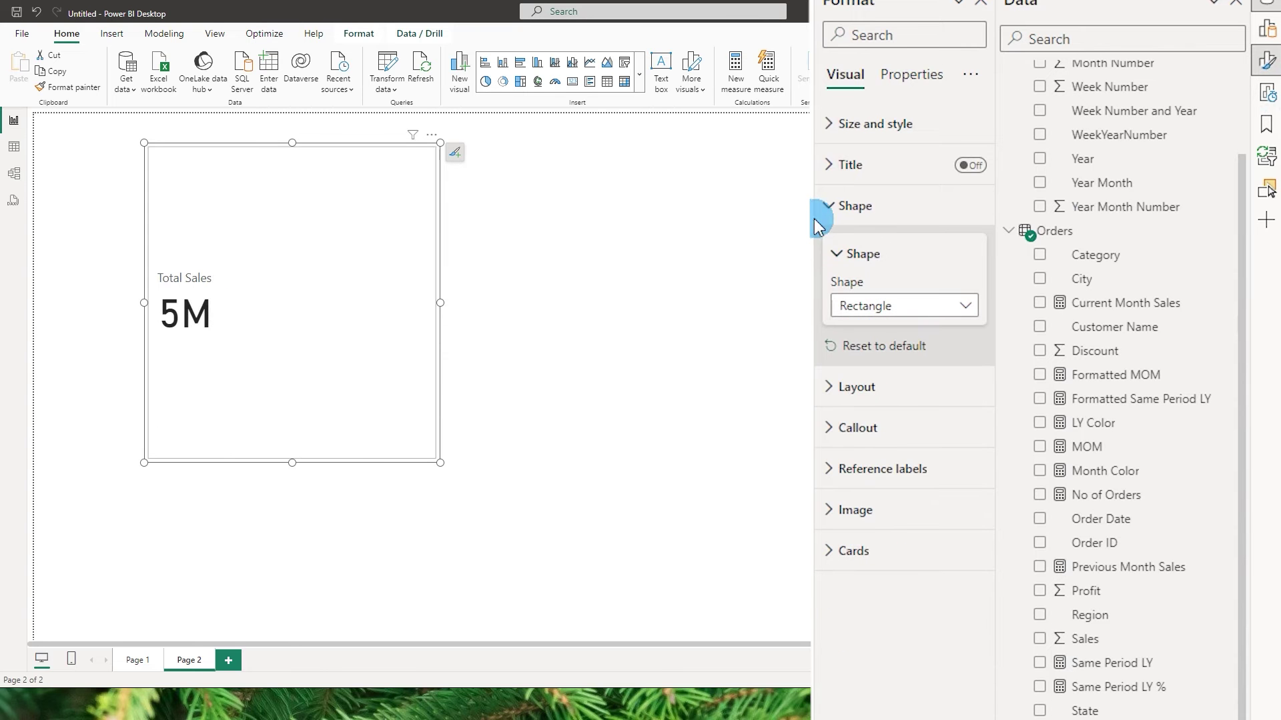
pyautogui.click(829, 207)
# Try the middle and bottom vertical alignments in the card's layout and set the alignment to Top
pyautogui.click(856, 247)
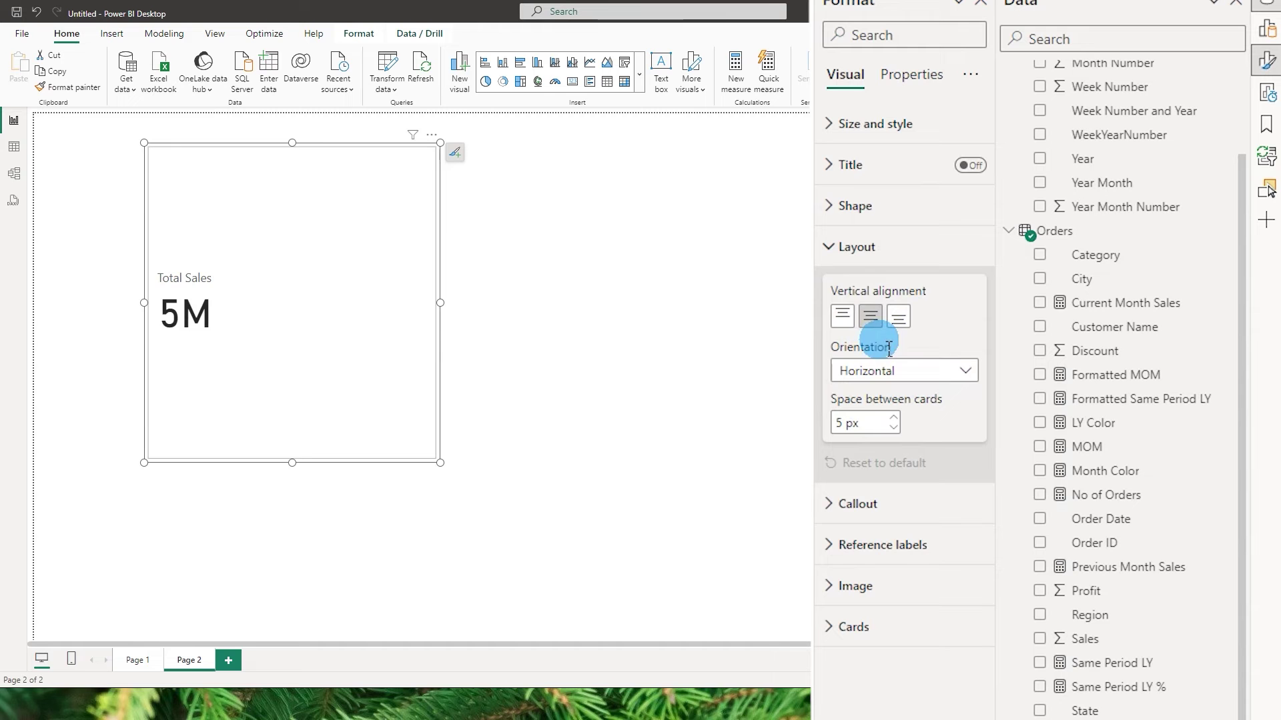
pyautogui.click(842, 318)
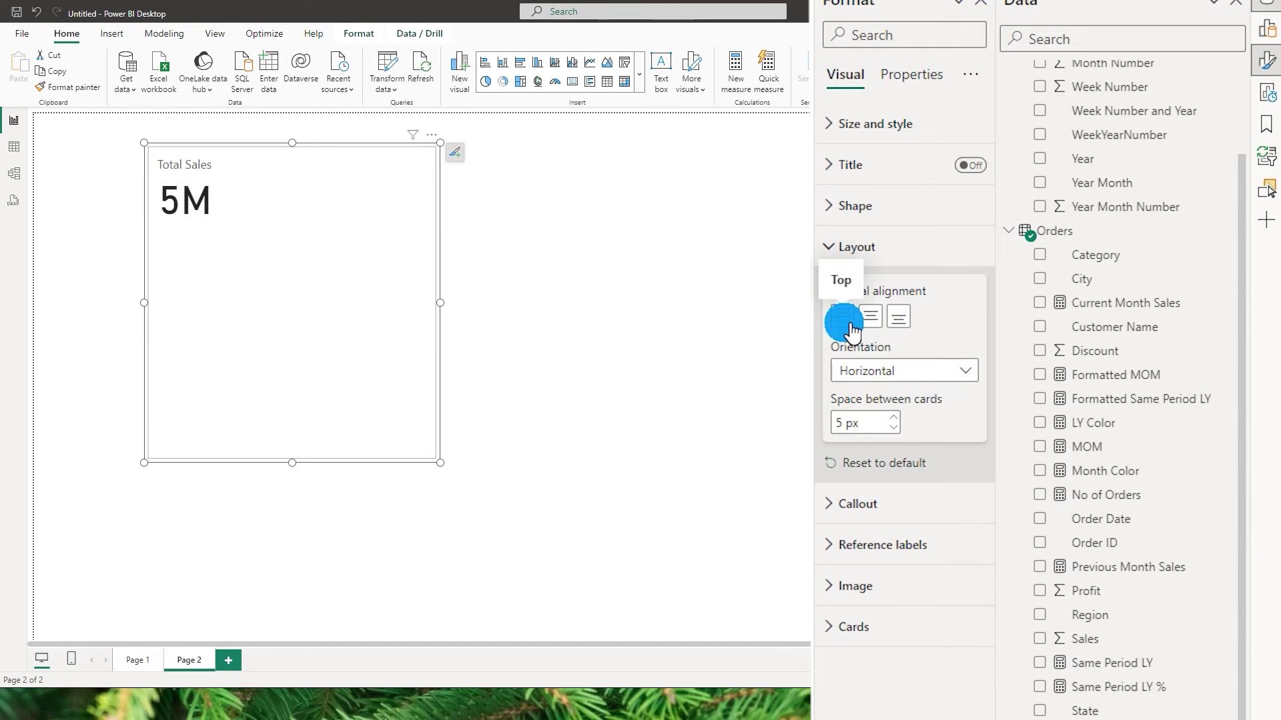
pyautogui.click(870, 318)
pyautogui.click(898, 318)
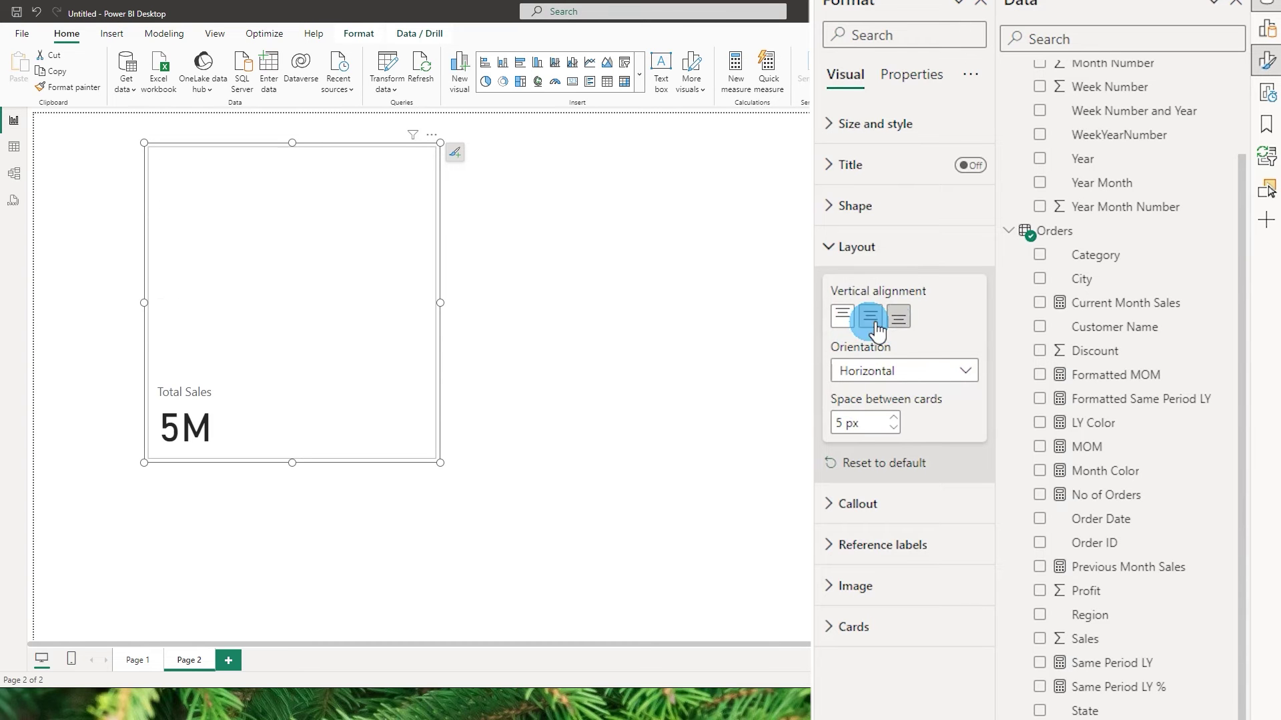
pyautogui.click(871, 320)
pyautogui.click(847, 321)
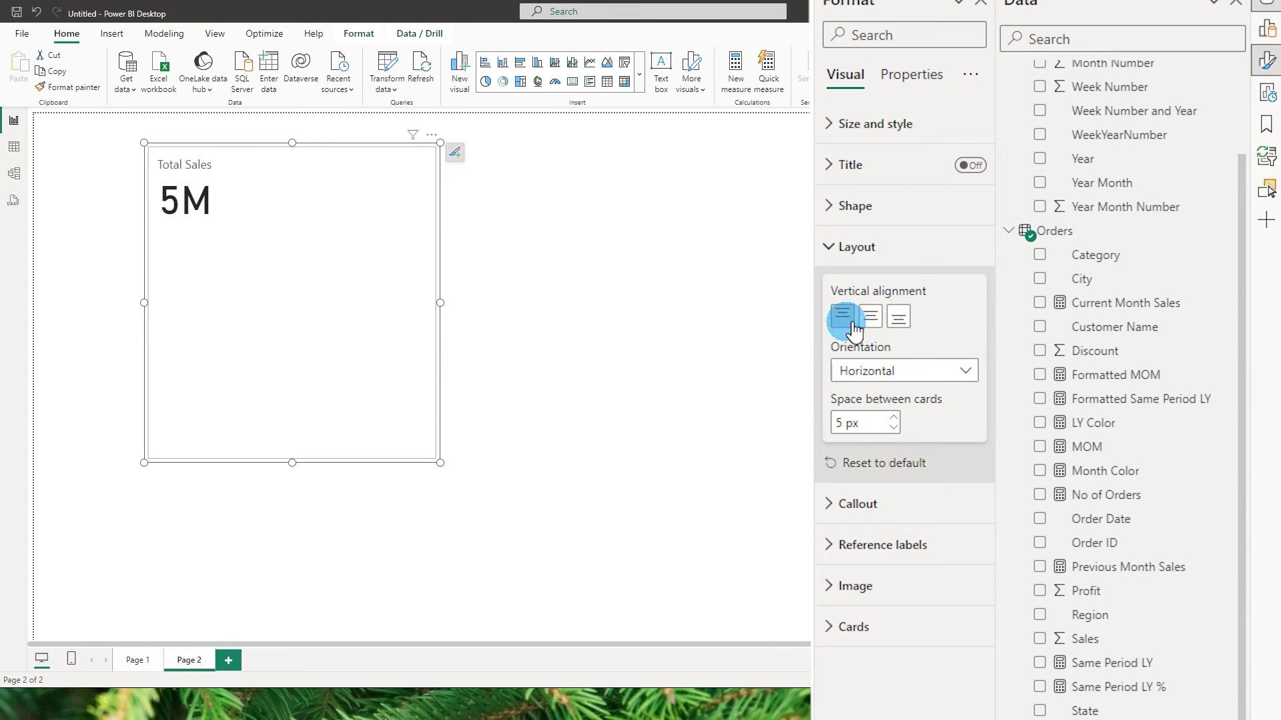
# Set the card layout orientation to Vertical and add the No of Orders measure as a second card
pyautogui.click(875, 375)
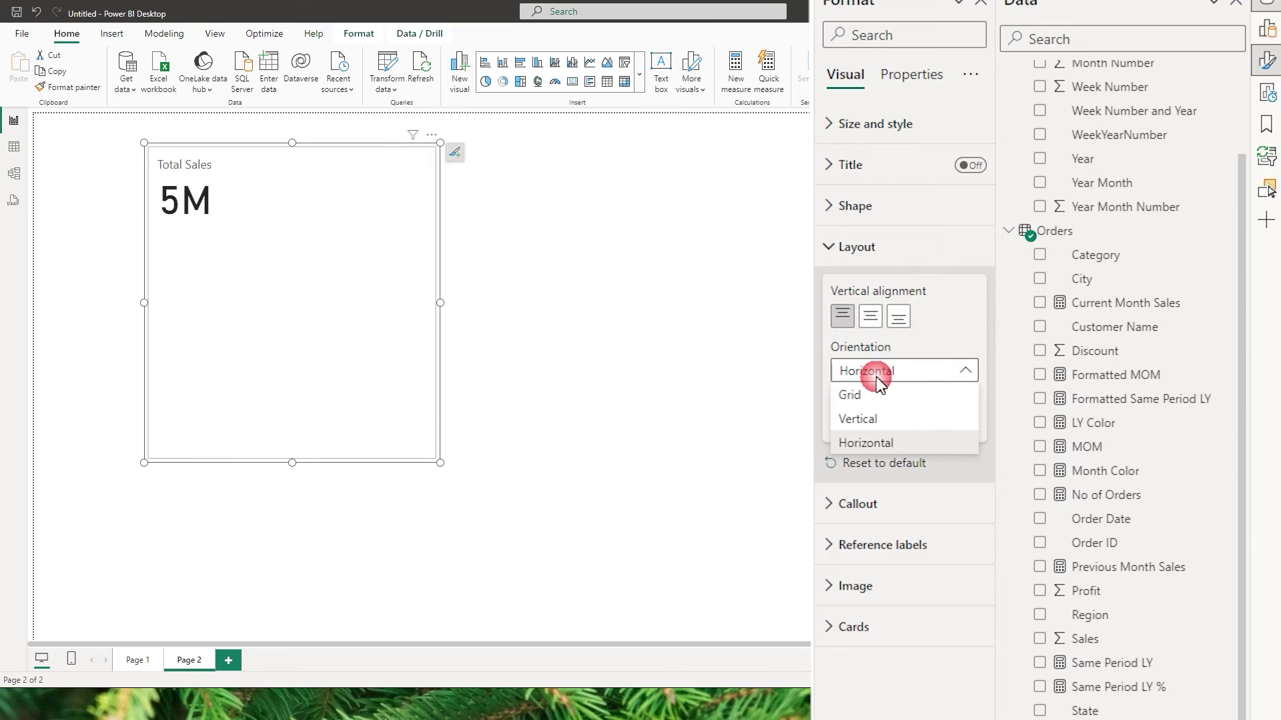
pyautogui.click(872, 420)
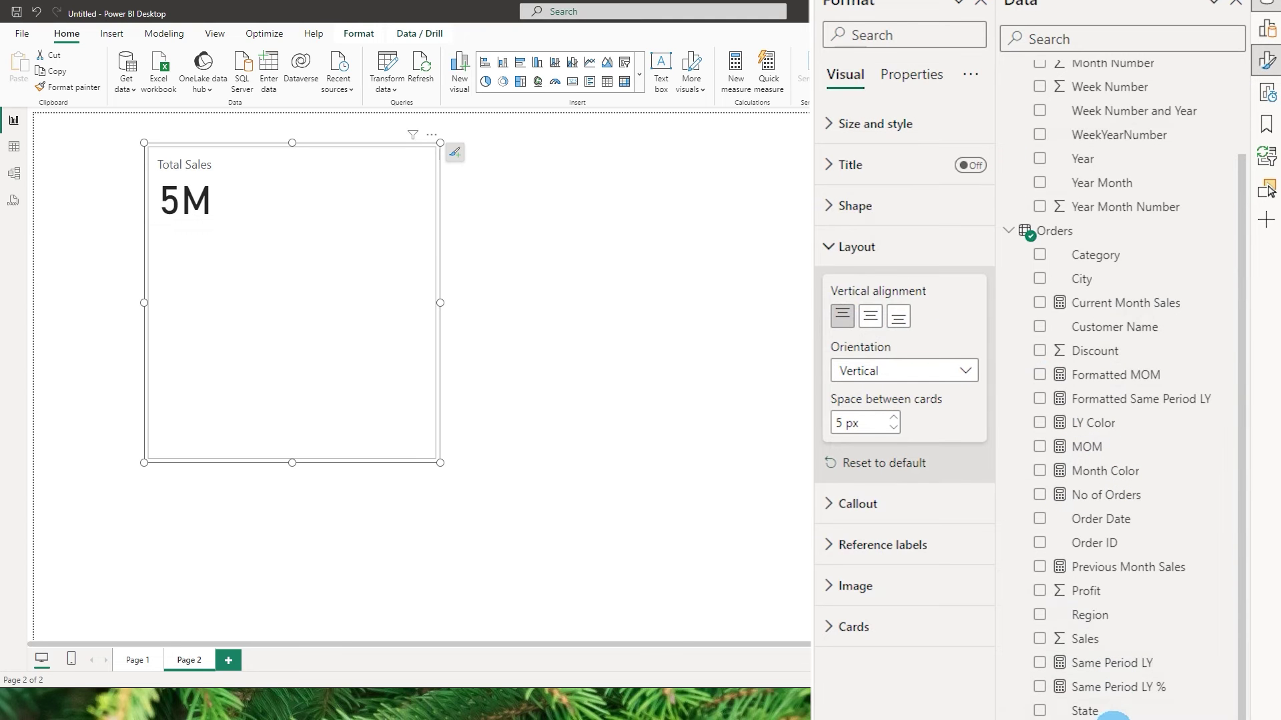
pyautogui.click(1040, 494)
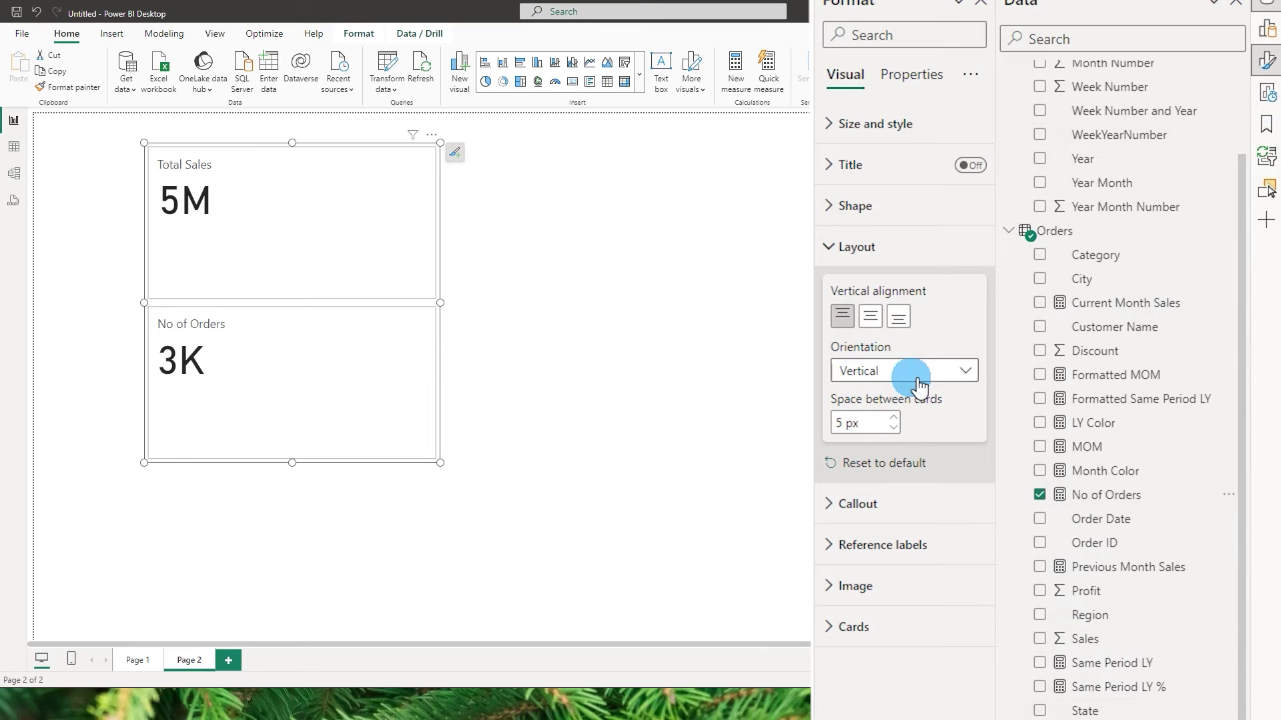
# Try the Grid orientation for the two cards and set the layout orientation to Horizontal
pyautogui.click(892, 383)
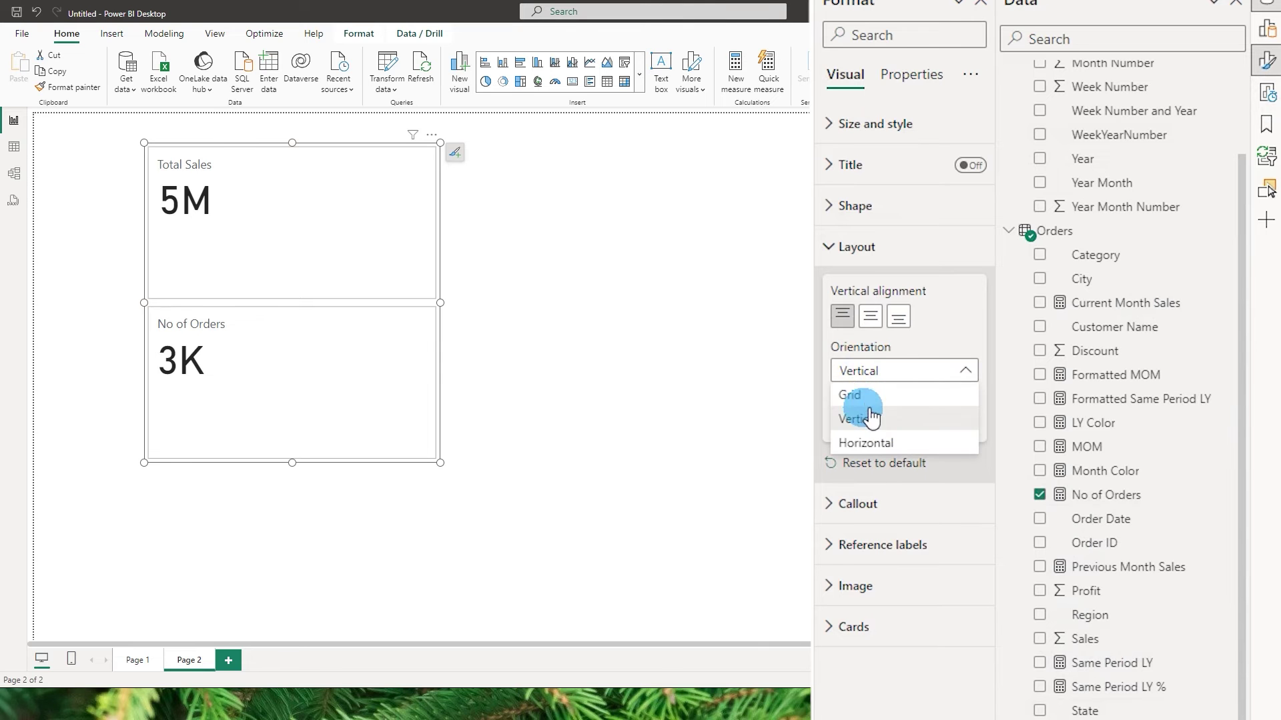
pyautogui.click(867, 443)
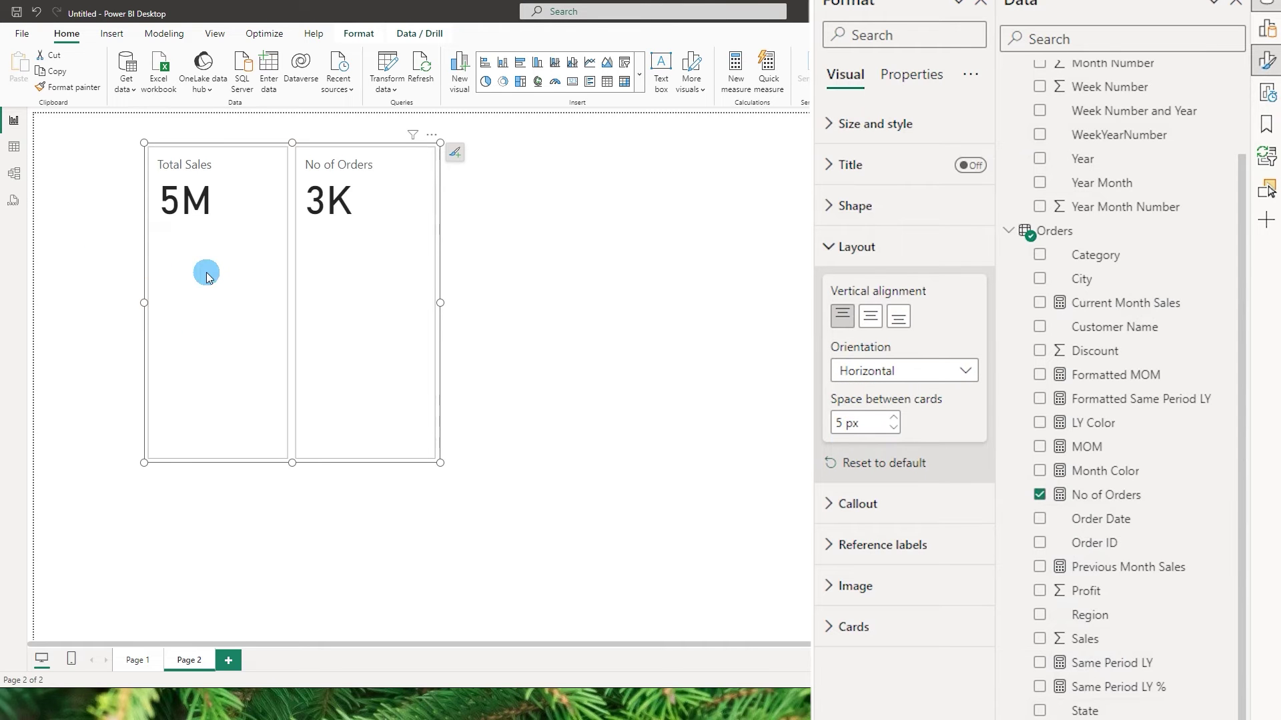
pyautogui.click(905, 375)
pyautogui.click(887, 395)
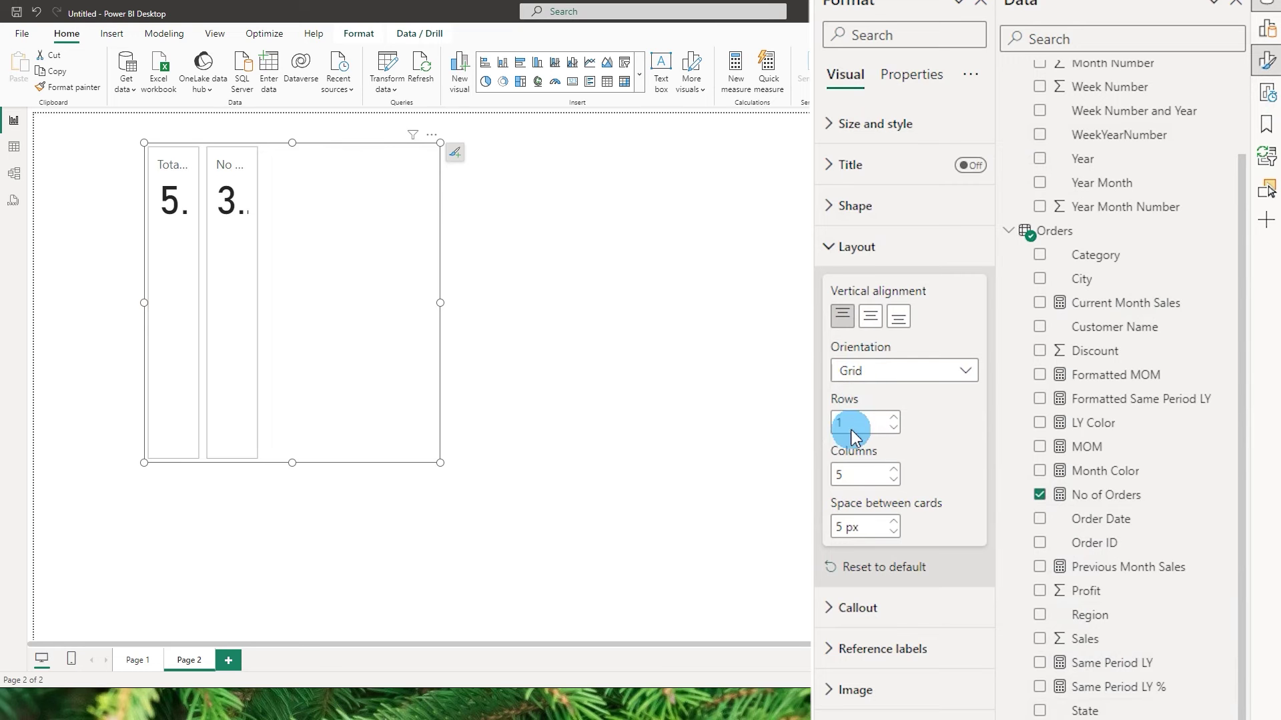
pyautogui.click(893, 383)
pyautogui.click(875, 442)
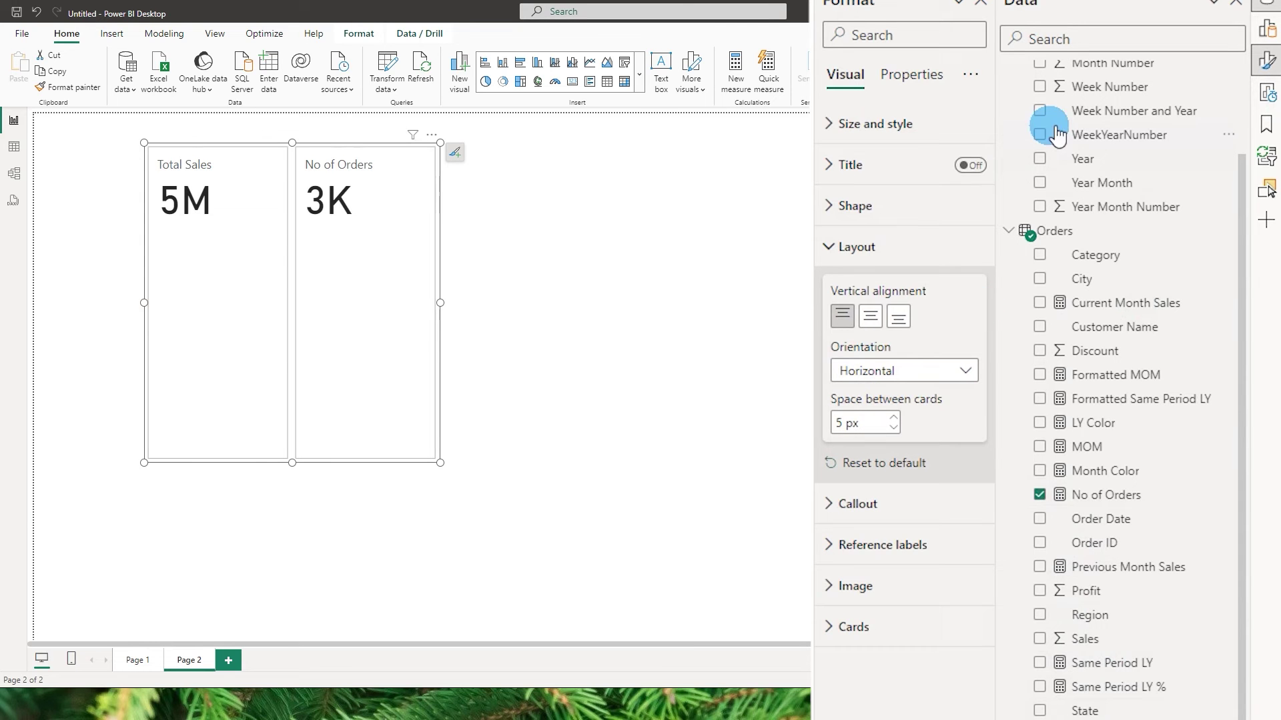
# Remove the No of Orders measure from the card visual and return to its formatting options
pyautogui.click(1268, 32)
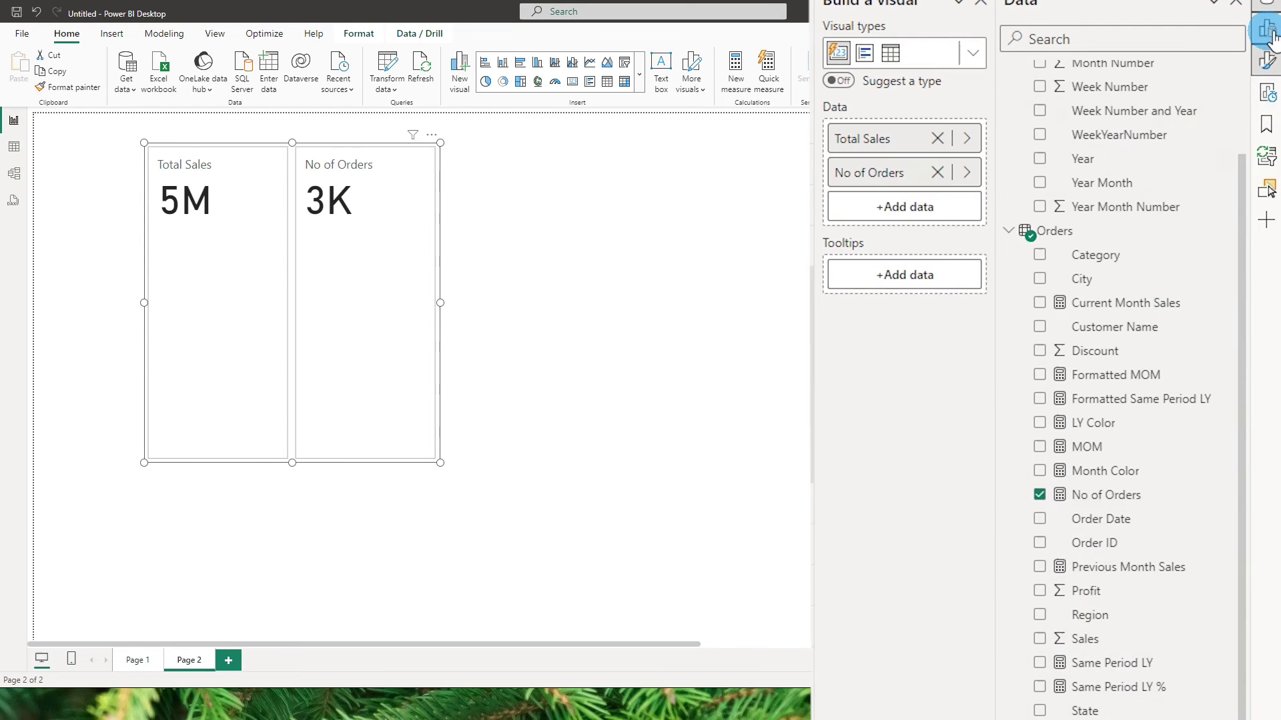
pyautogui.click(937, 172)
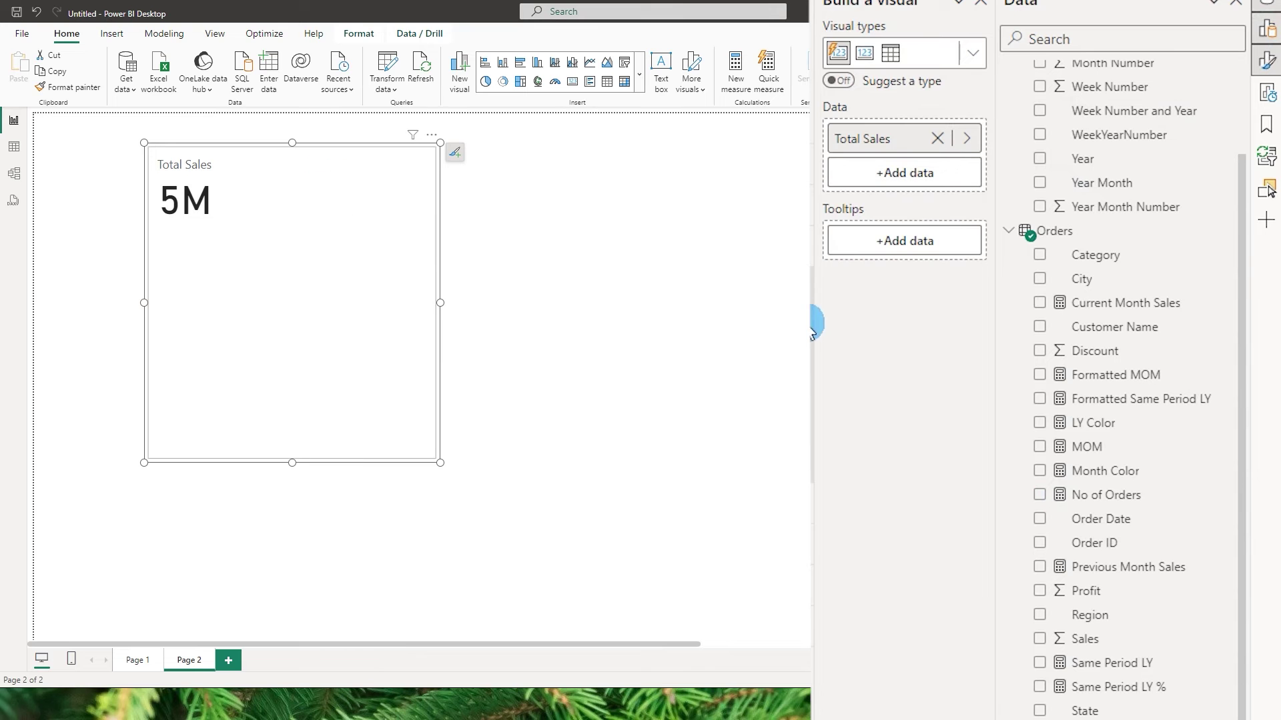
pyautogui.click(959, 7)
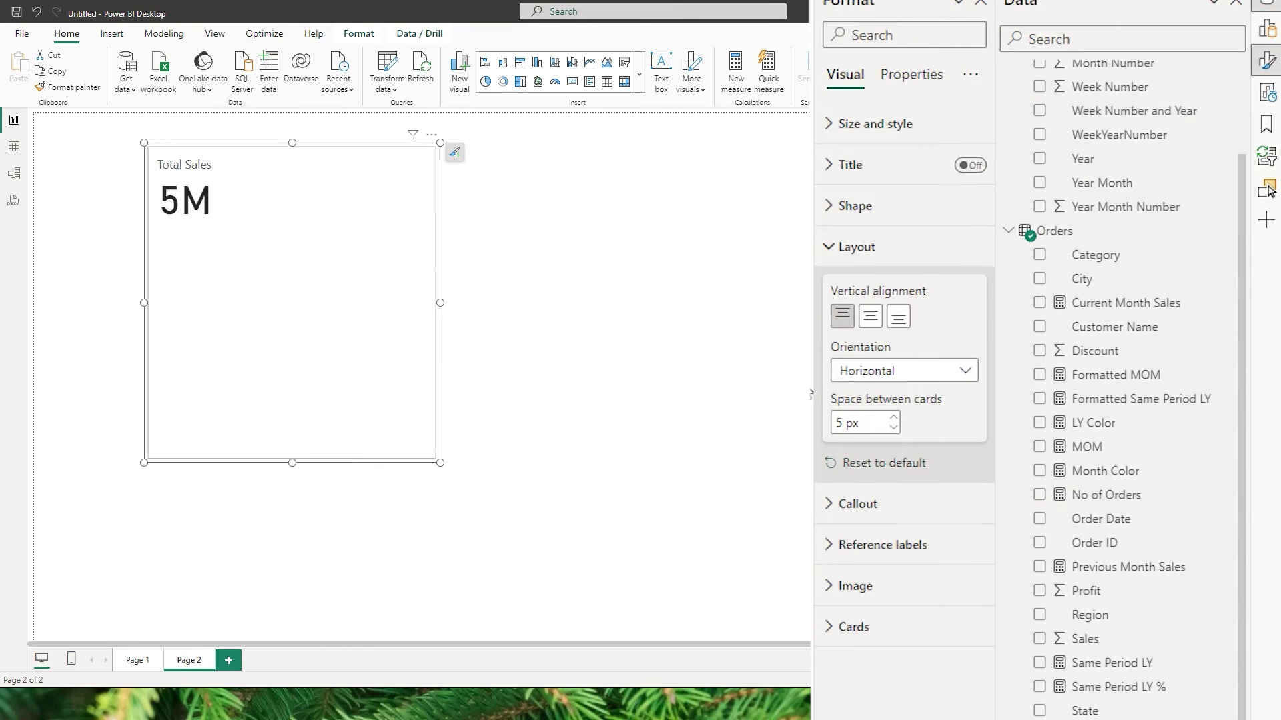
# Examine the card's callout value settings for the Total Sales series
pyautogui.click(831, 253)
pyautogui.click(834, 287)
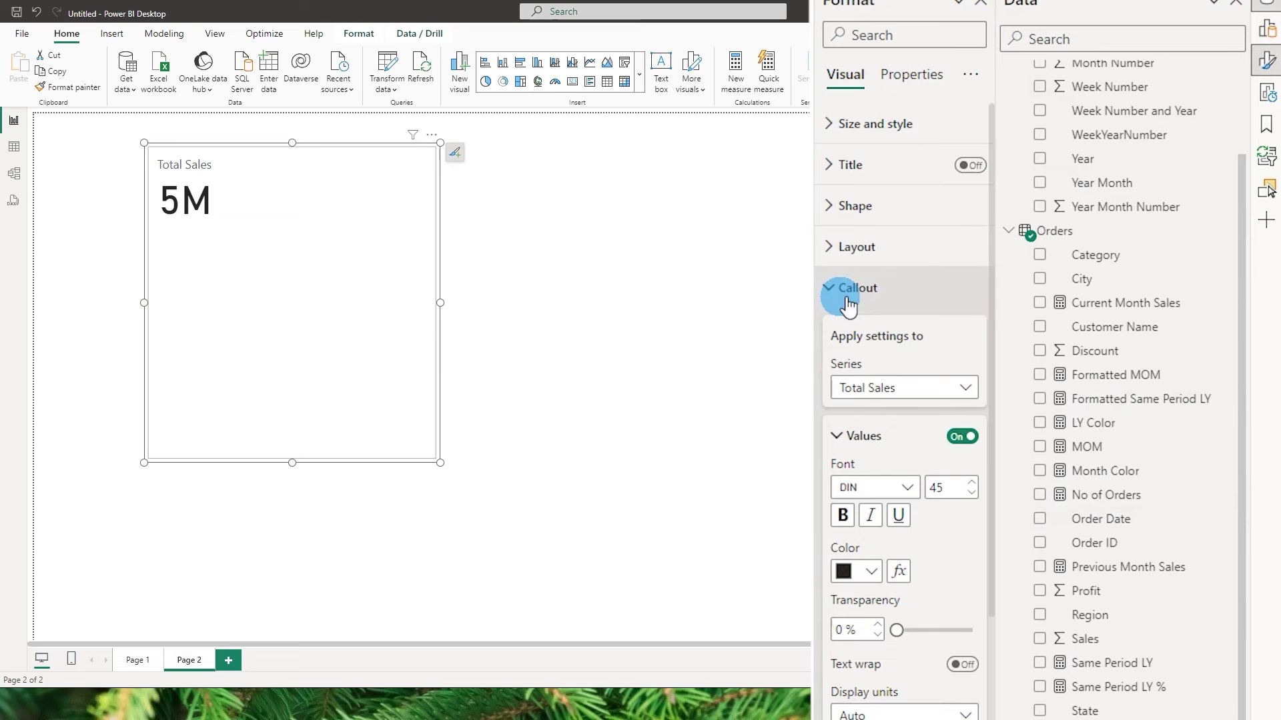
pyautogui.scroll(-2, 993, 291)
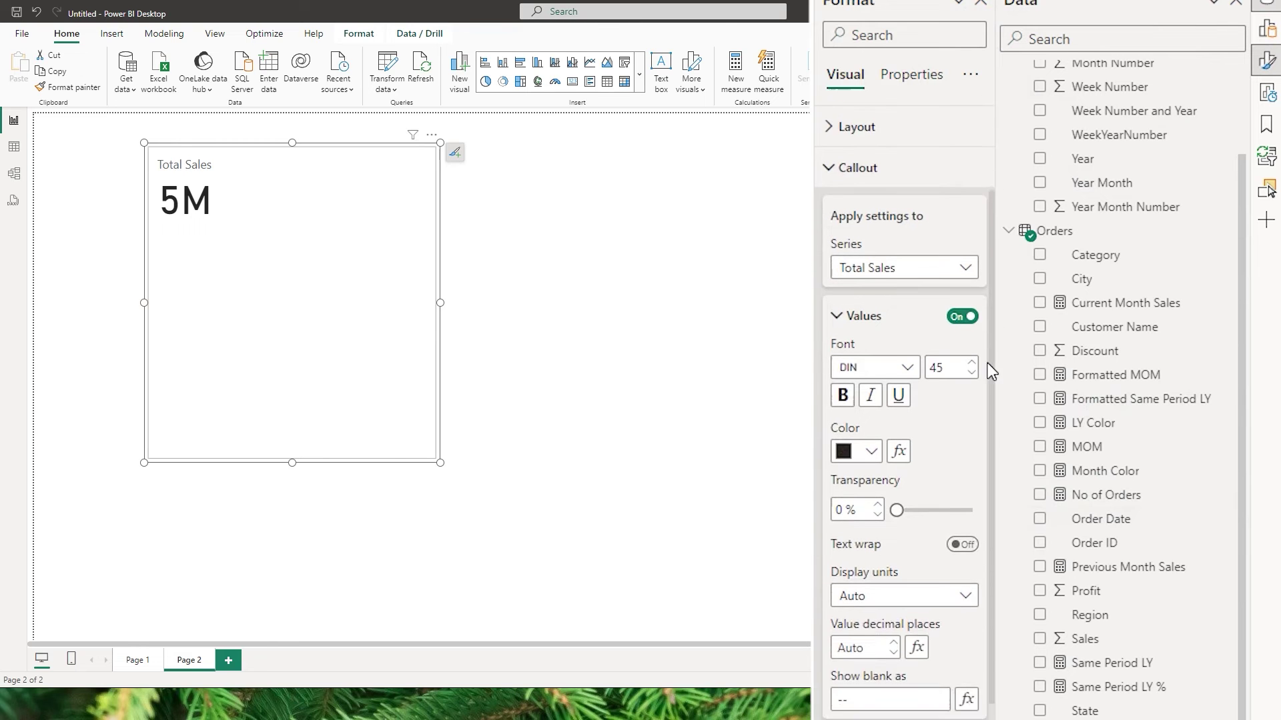
pyautogui.scroll(2, 934, 367)
pyautogui.click(847, 441)
pyautogui.click(915, 447)
pyautogui.moveTo(993, 331); pyautogui.dragTo(979, 518)
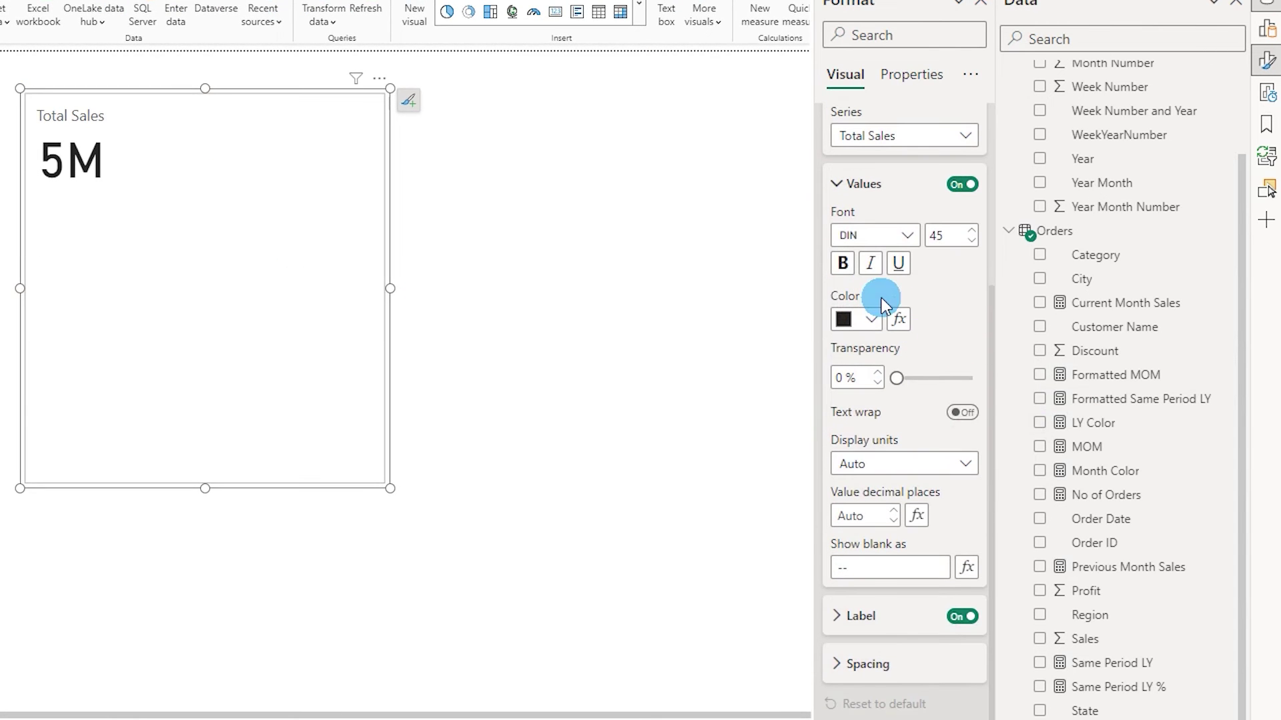
# Try bold and dark blue on the Total Sales callout value, and set its font color to black
pyautogui.click(842, 264)
pyautogui.click(842, 263)
pyautogui.click(871, 318)
pyautogui.click(906, 392)
pyautogui.click(870, 319)
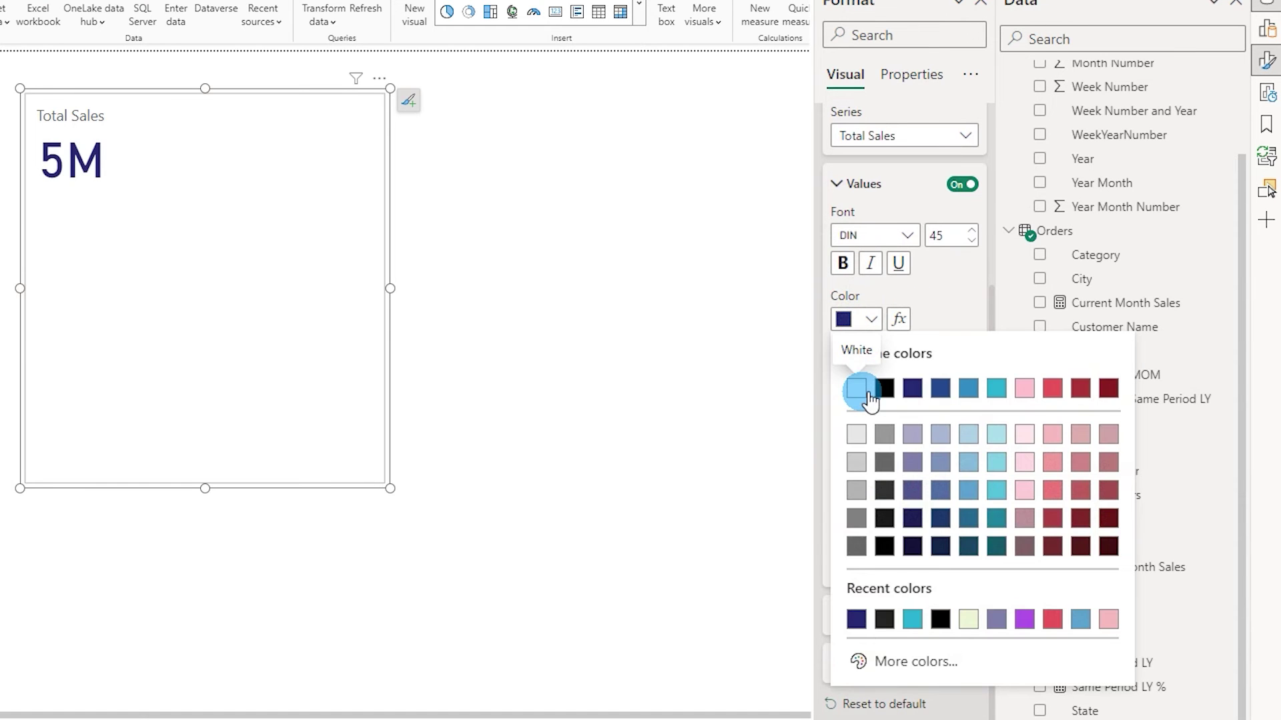
pyautogui.click(882, 387)
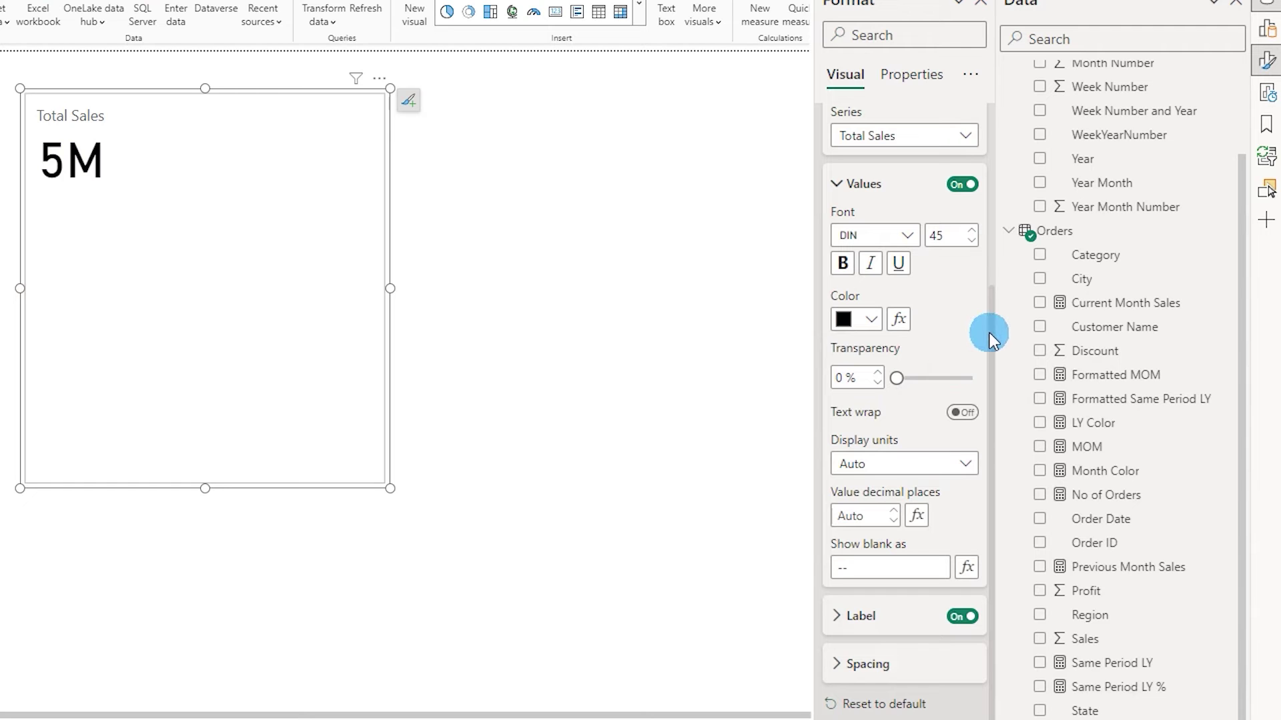
pyautogui.scroll(-1, 992, 334)
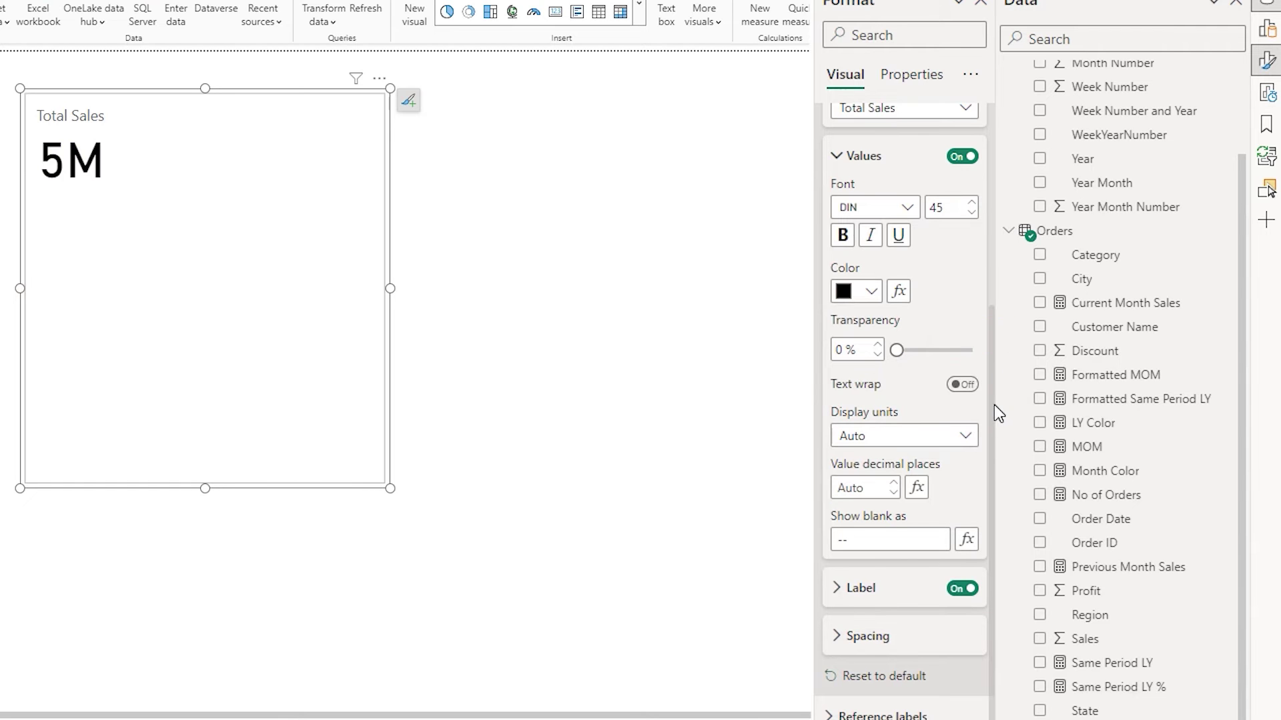
# Examine the display units and show-blank-as settings of the Total Sales callout value
pyautogui.click(892, 441)
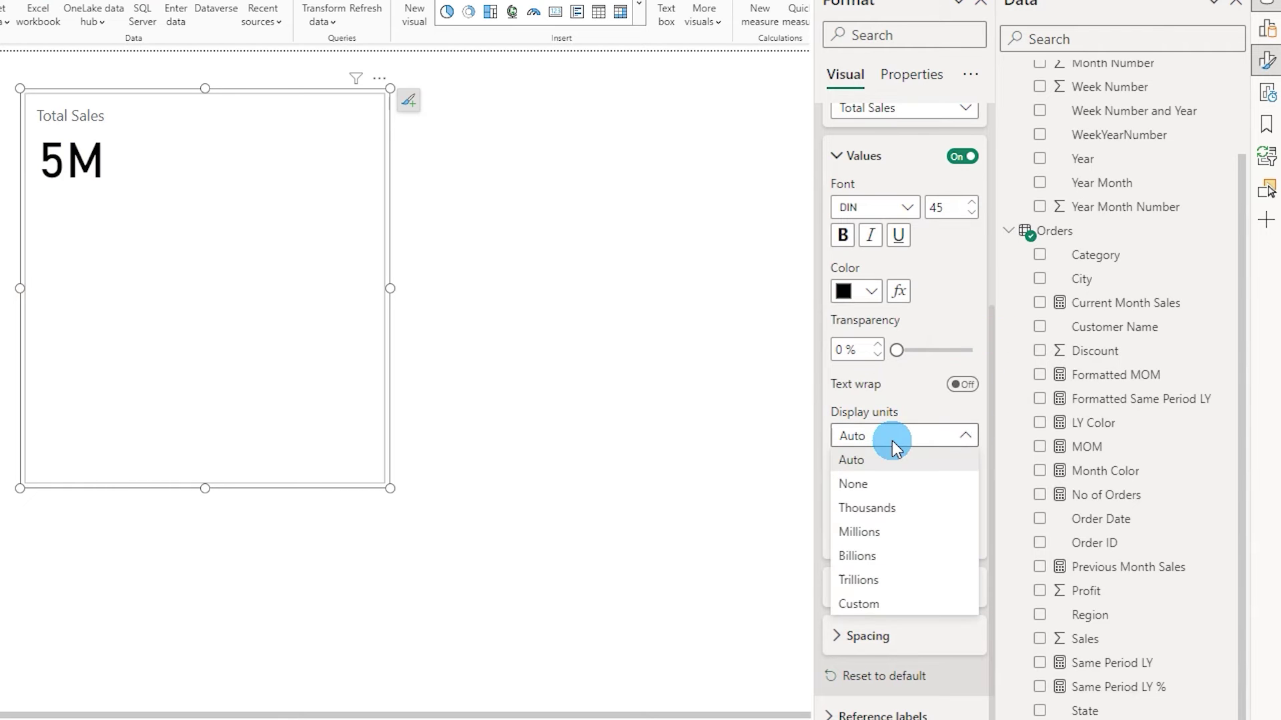
pyautogui.click(859, 457)
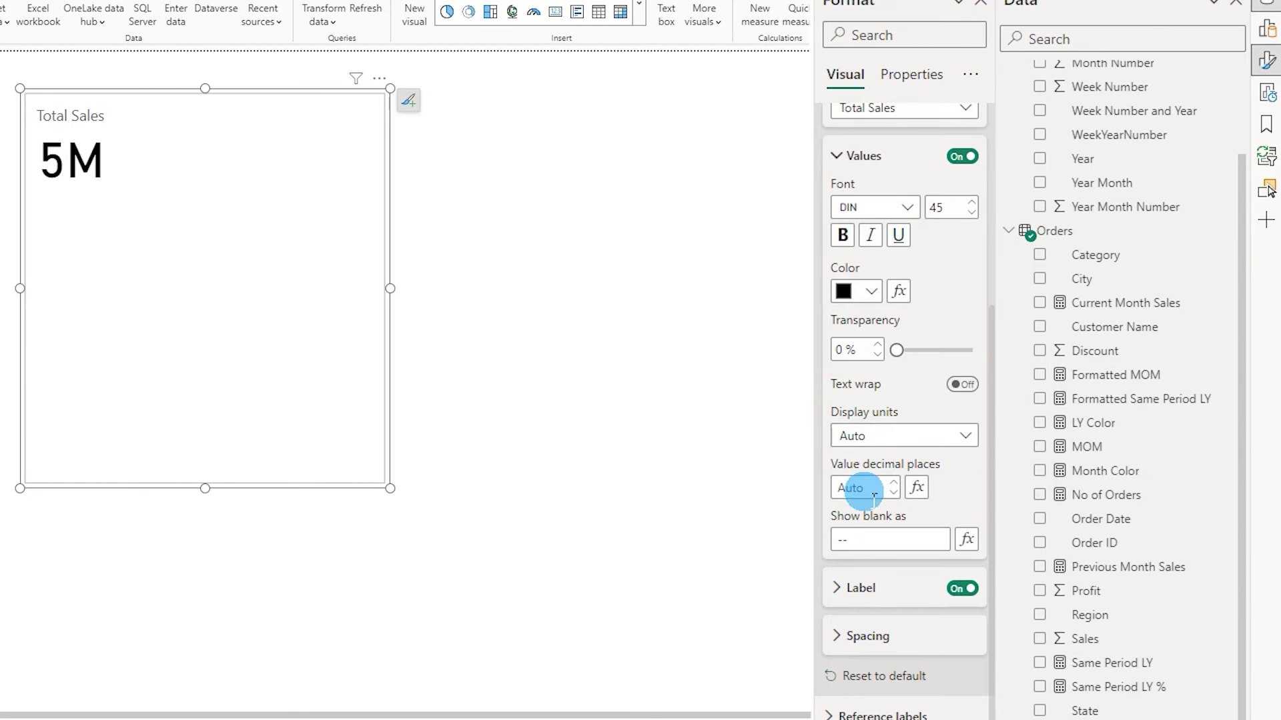
pyautogui.click(871, 541)
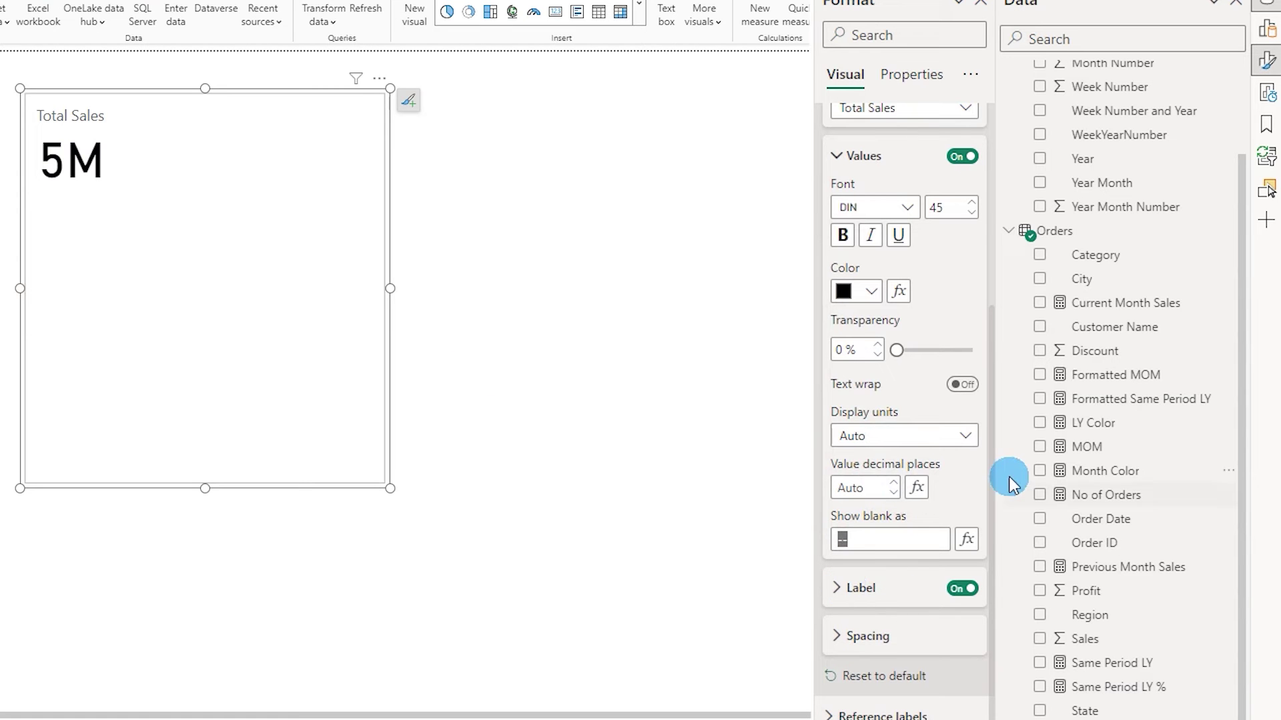
# Set the callout label text of Total Sales to Sales, and make the label bold and black
pyautogui.click(907, 590)
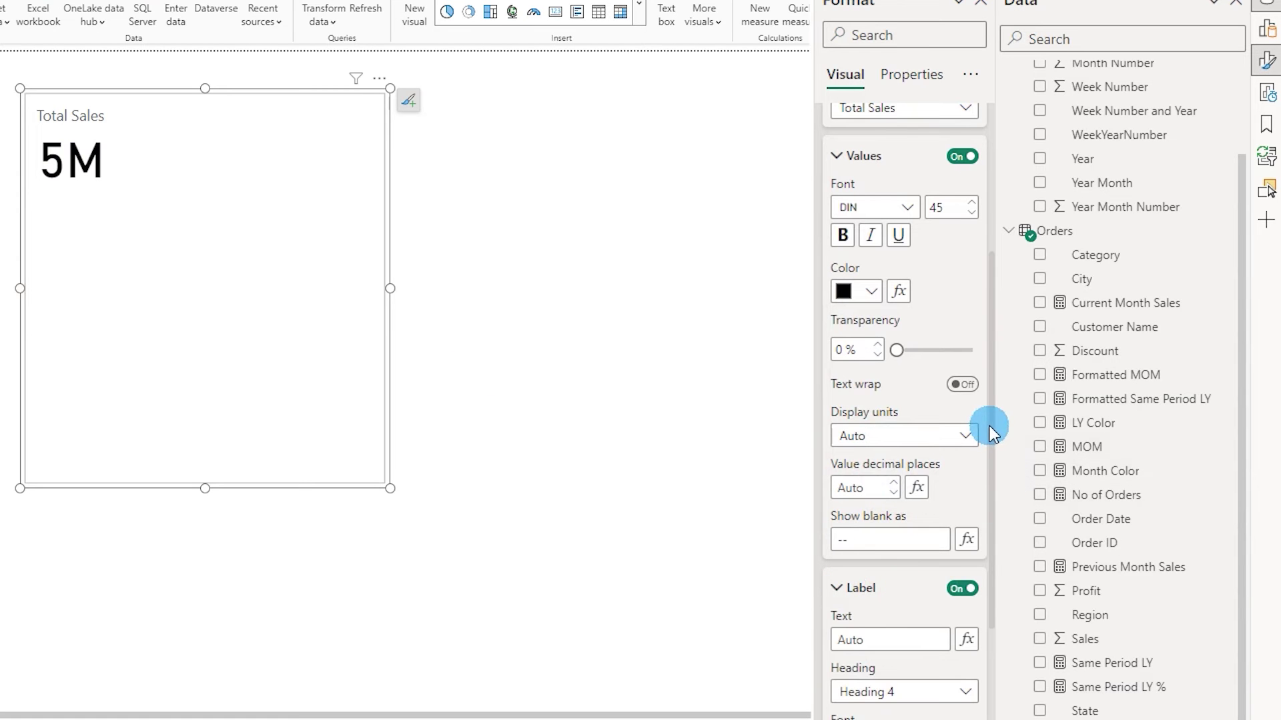
pyautogui.moveTo(992, 432); pyautogui.dragTo(984, 553)
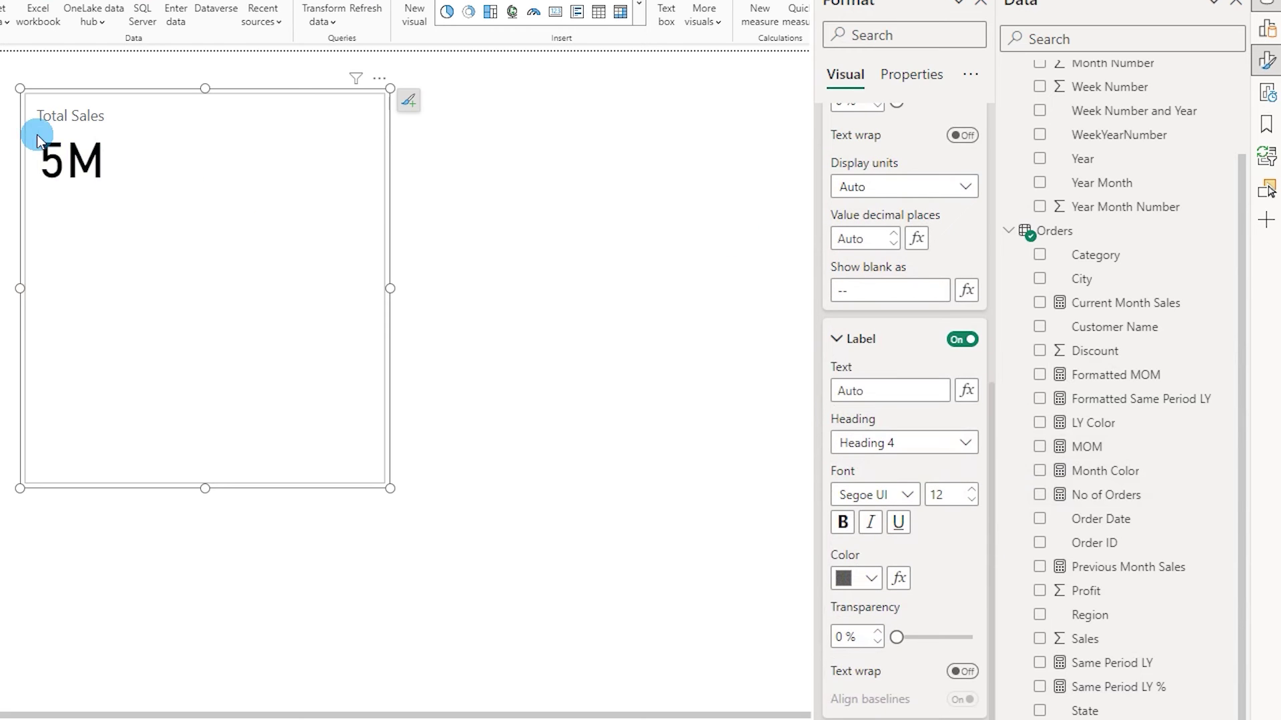
pyautogui.click(865, 393)
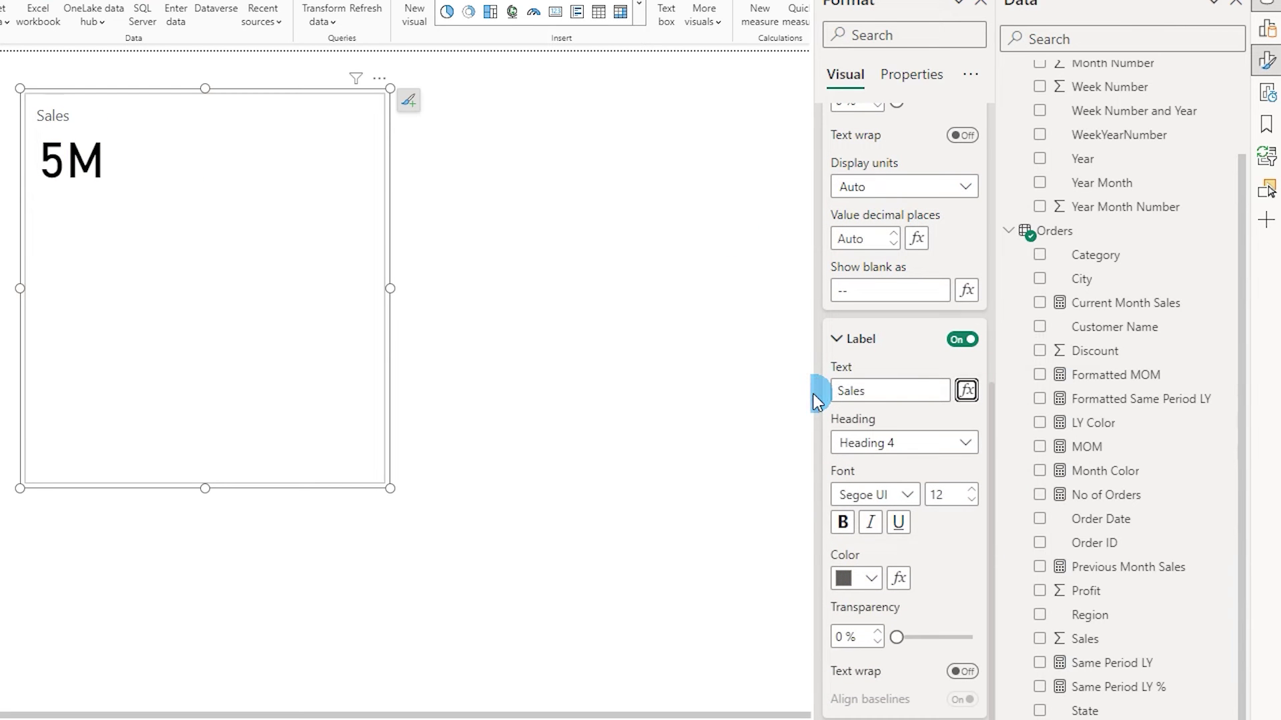
pyautogui.click(843, 523)
pyautogui.click(864, 580)
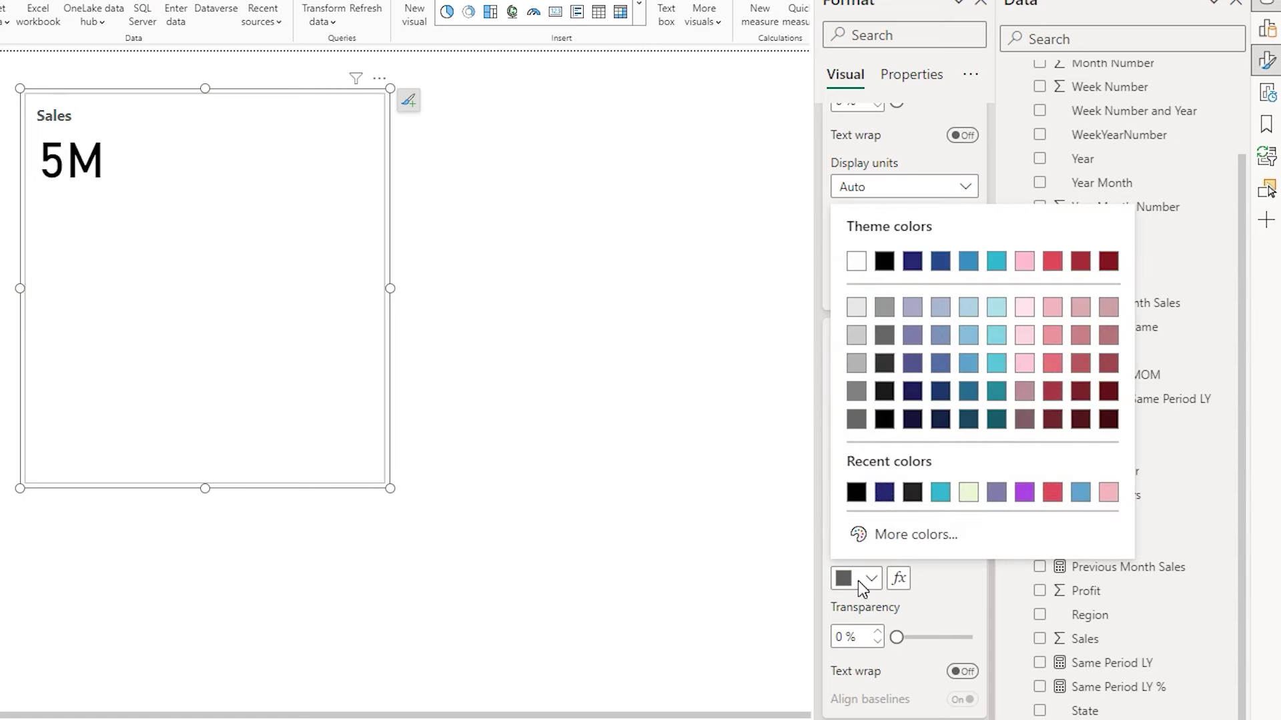
pyautogui.click(884, 261)
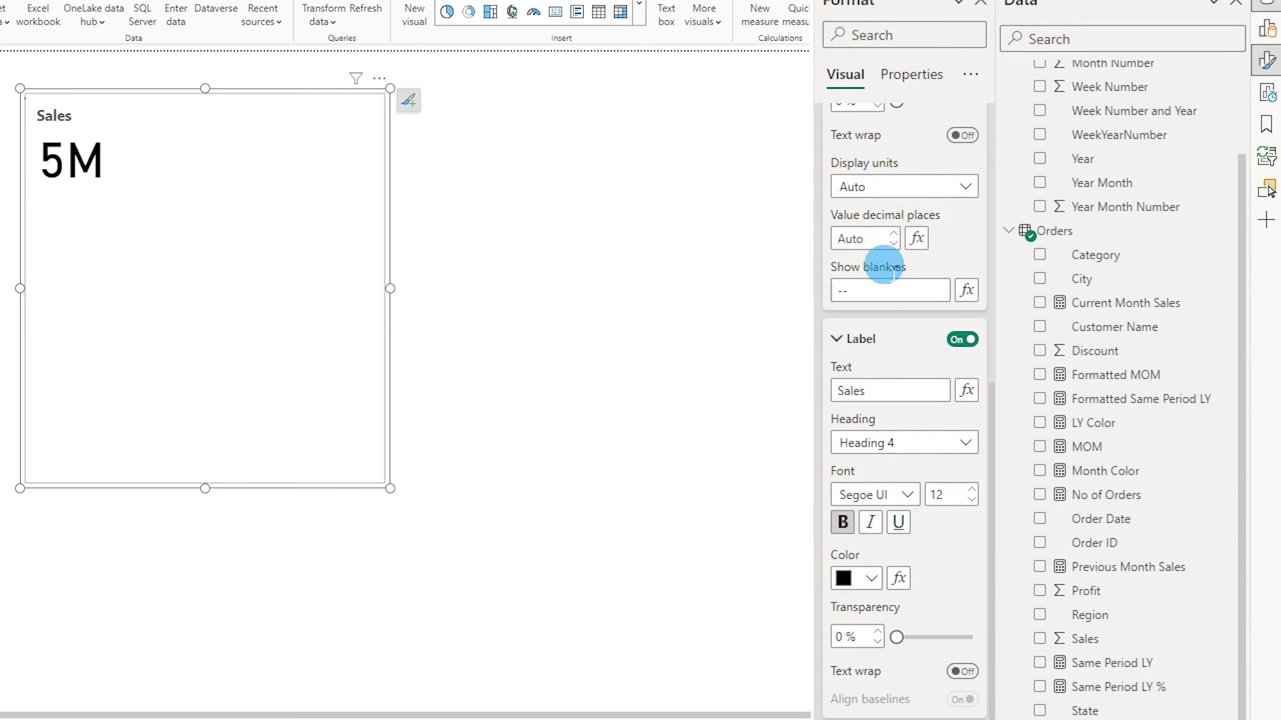
# Add the Same Period LY and Previous Month Sales measures as reference labels for the Total Sales series
pyautogui.click(856, 341)
pyautogui.scroll(2, 974, 414)
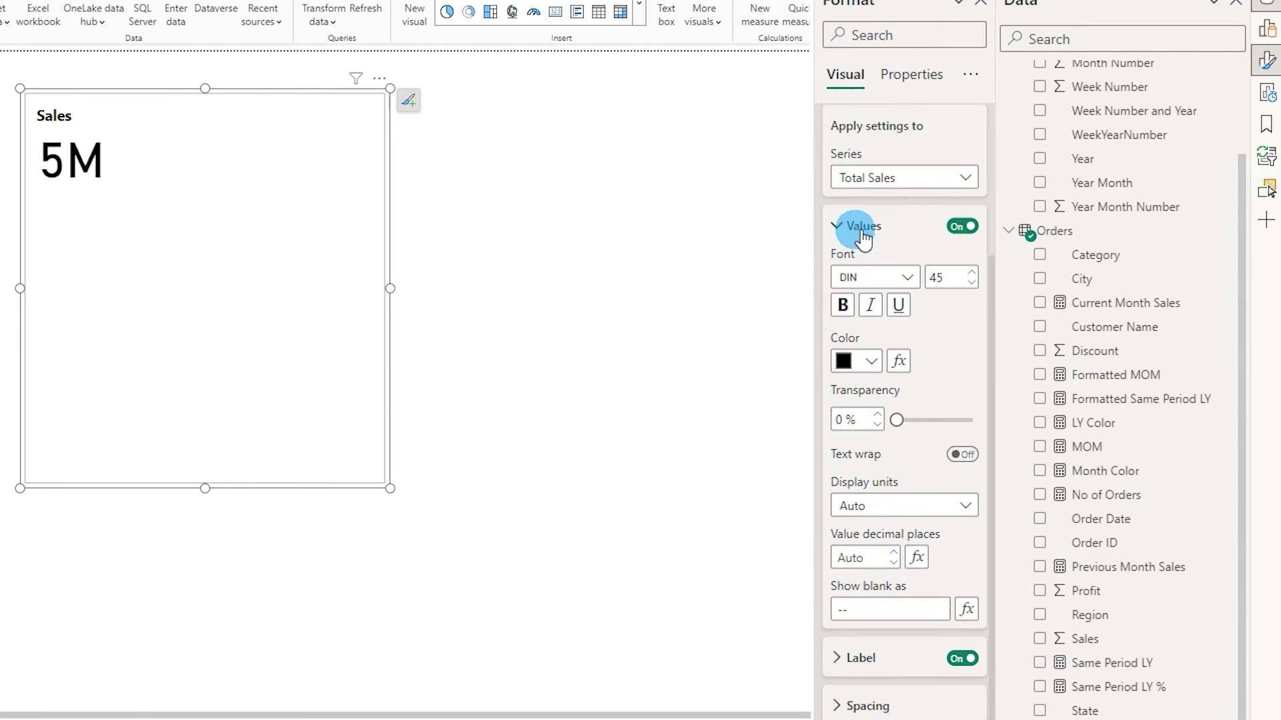
pyautogui.scroll(3, 858, 280)
pyautogui.click(832, 288)
pyautogui.click(834, 331)
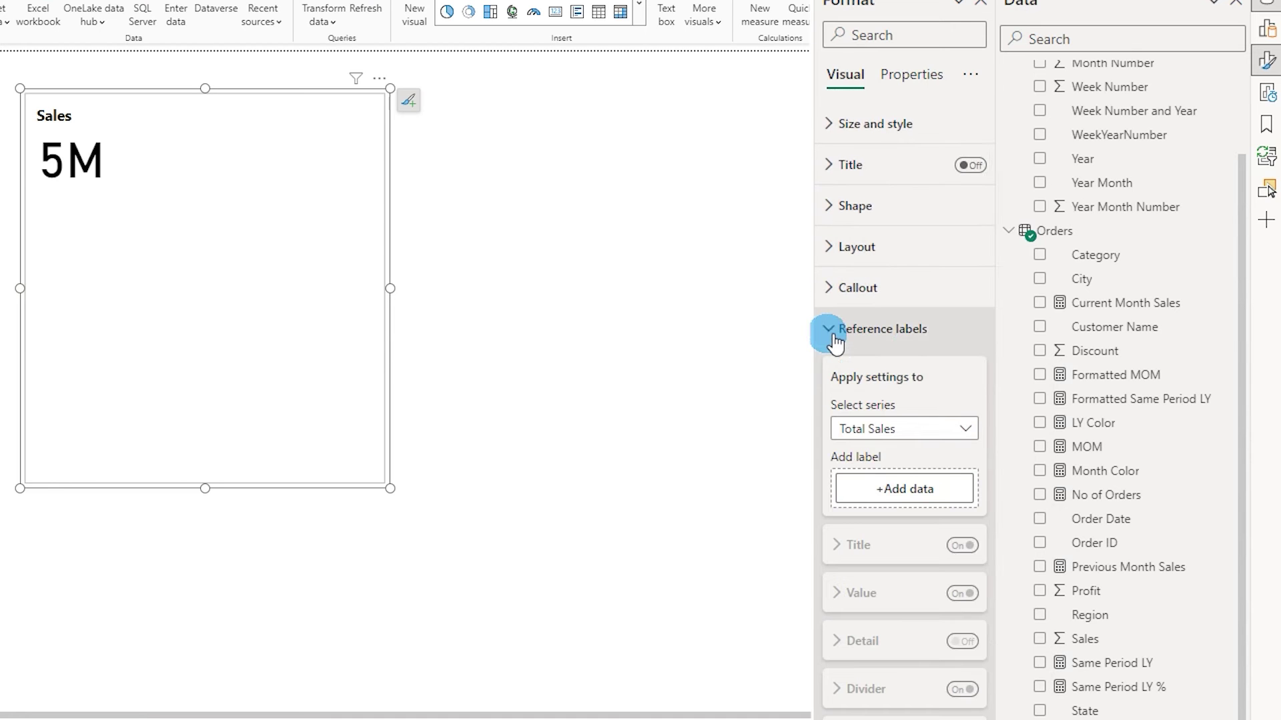
pyautogui.scroll(-2, 984, 373)
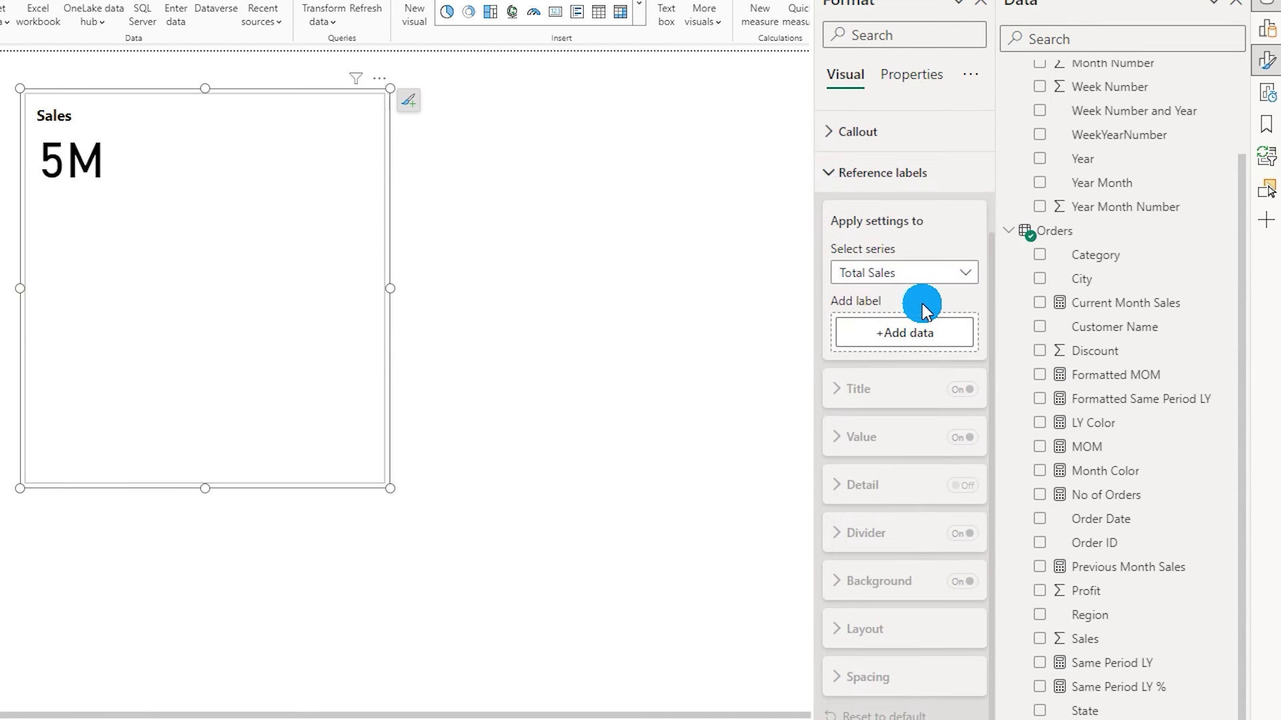
pyautogui.click(907, 334)
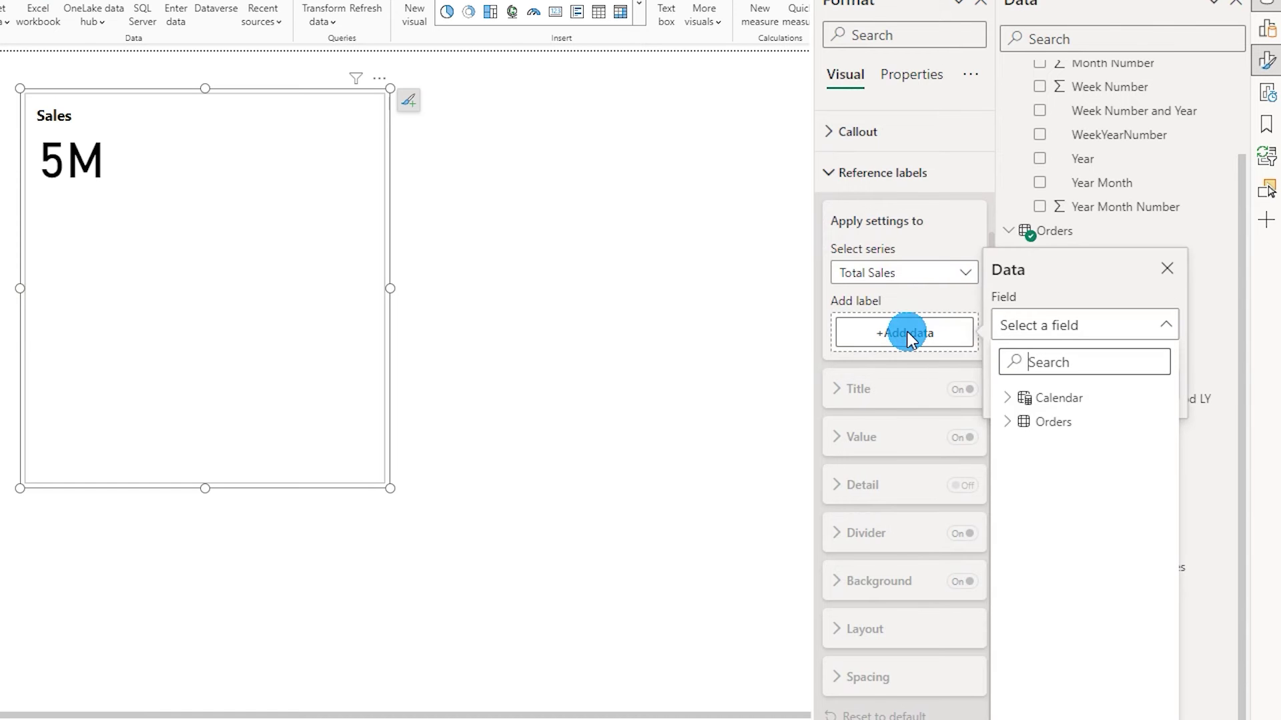
pyautogui.click(1015, 423)
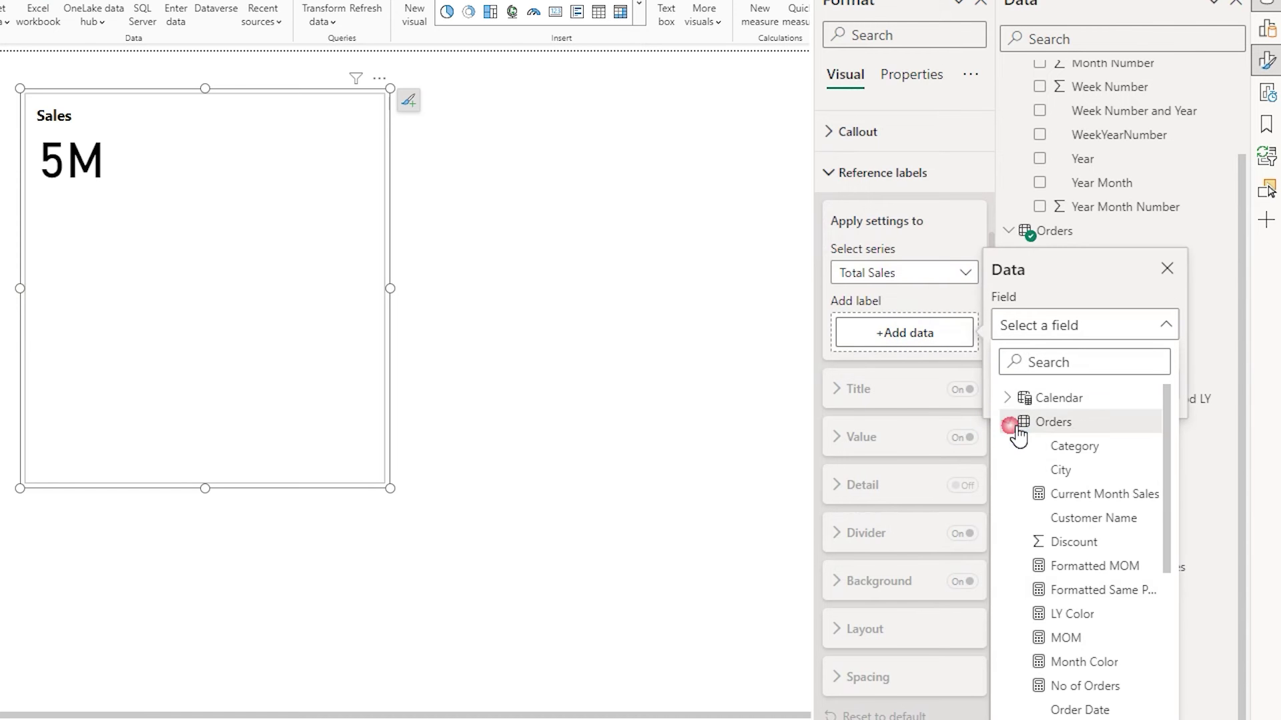
pyautogui.scroll(-4, 1089, 606)
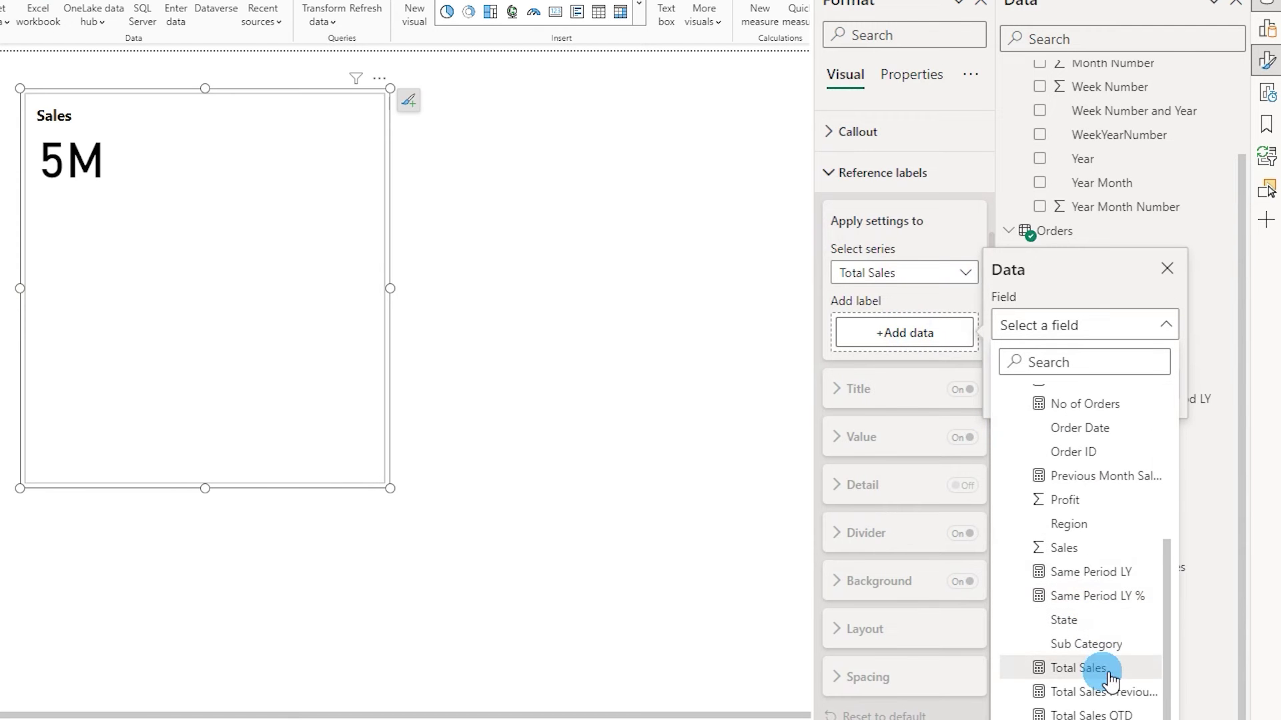
pyautogui.click(1087, 574)
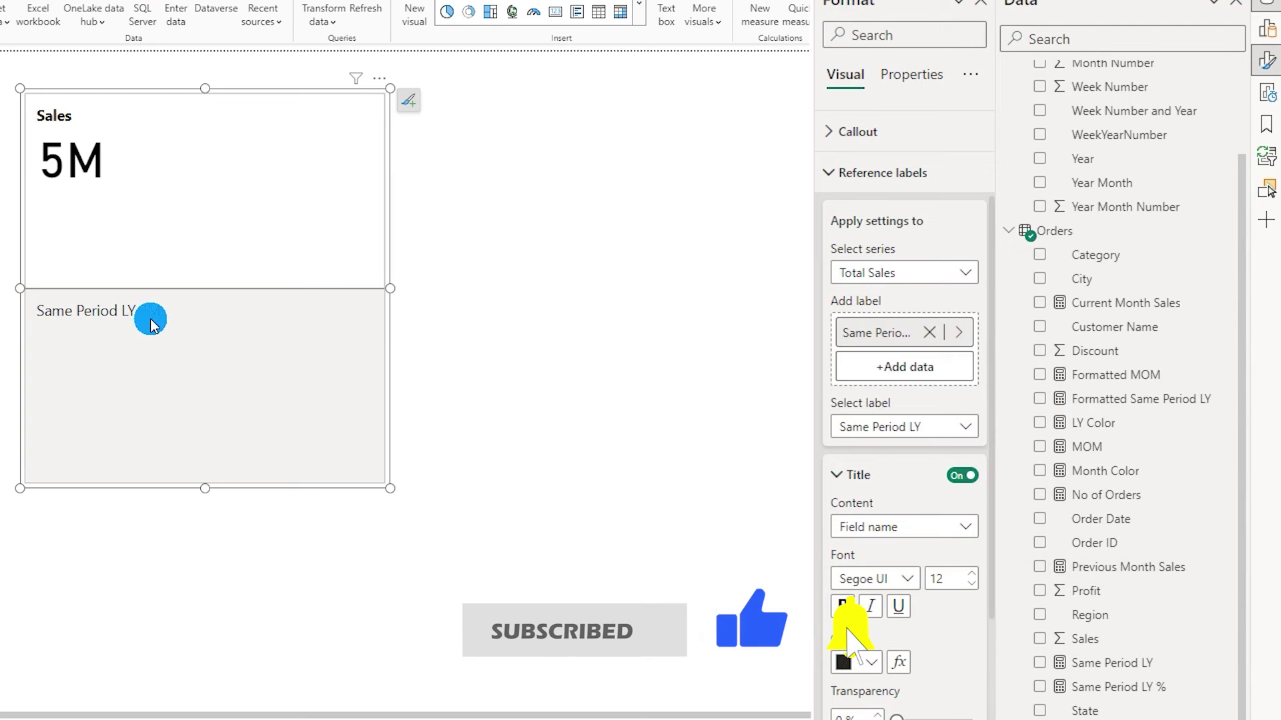
pyautogui.click(905, 367)
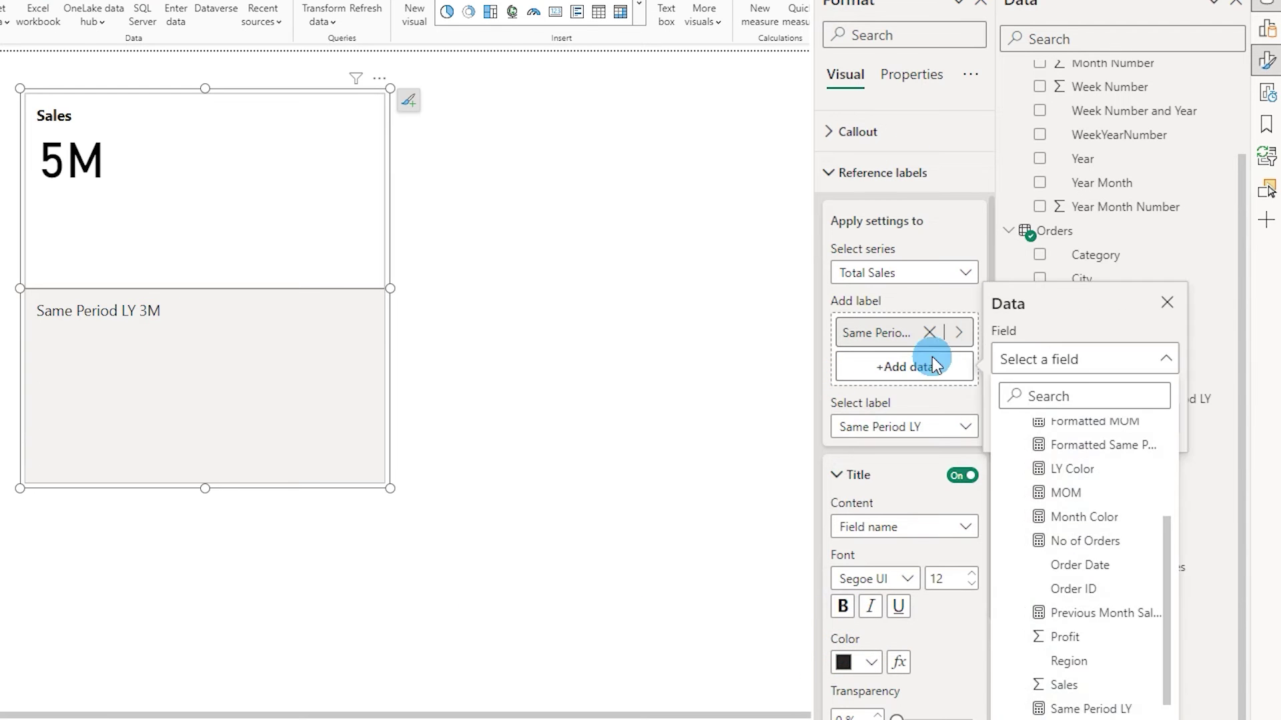
pyautogui.click(1118, 614)
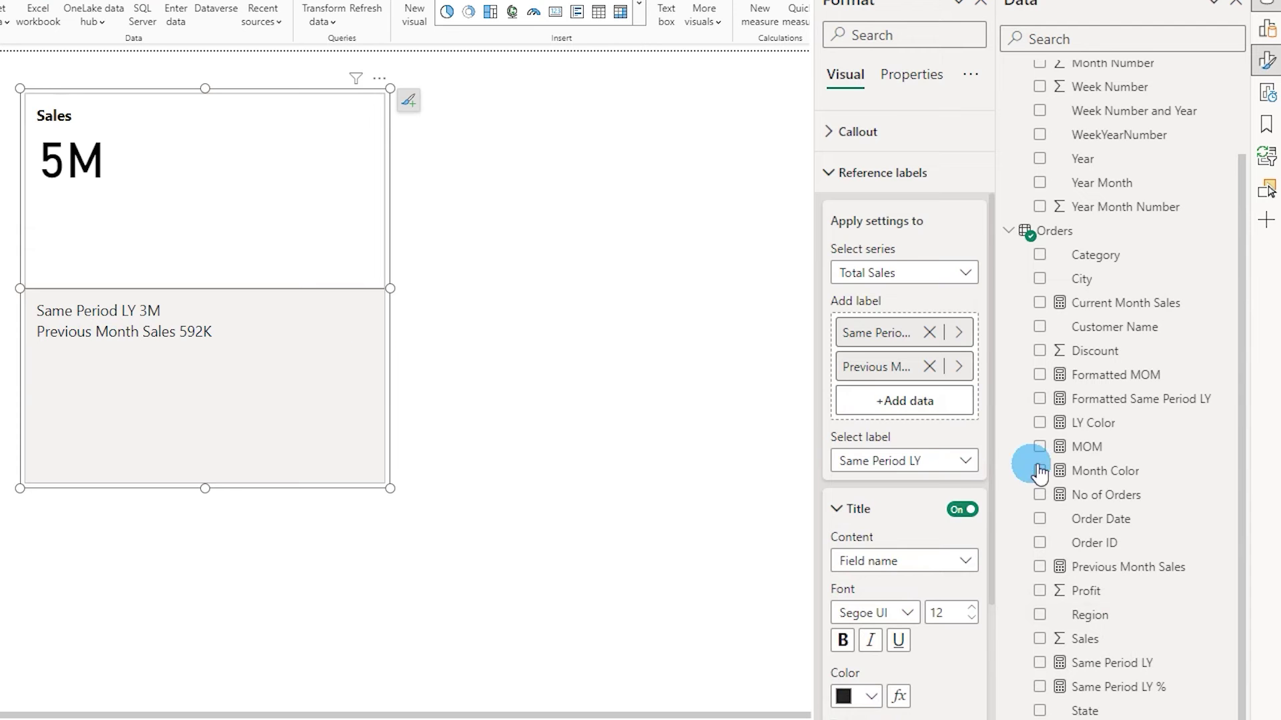
# Compare the reference label settings for the All and Total Sales series selections
pyautogui.moveTo(989, 310); pyautogui.dragTo(999, 354)
pyautogui.click(842, 297)
pyautogui.click(872, 200)
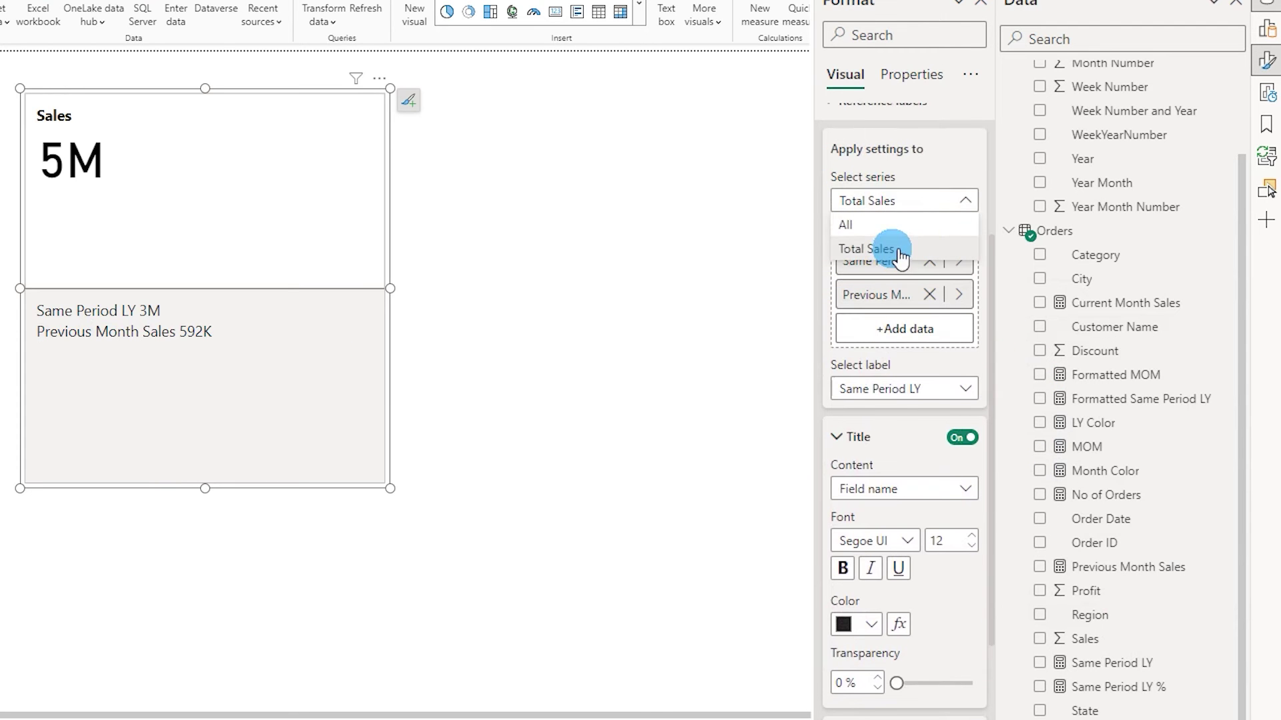
pyautogui.click(862, 228)
pyautogui.click(897, 201)
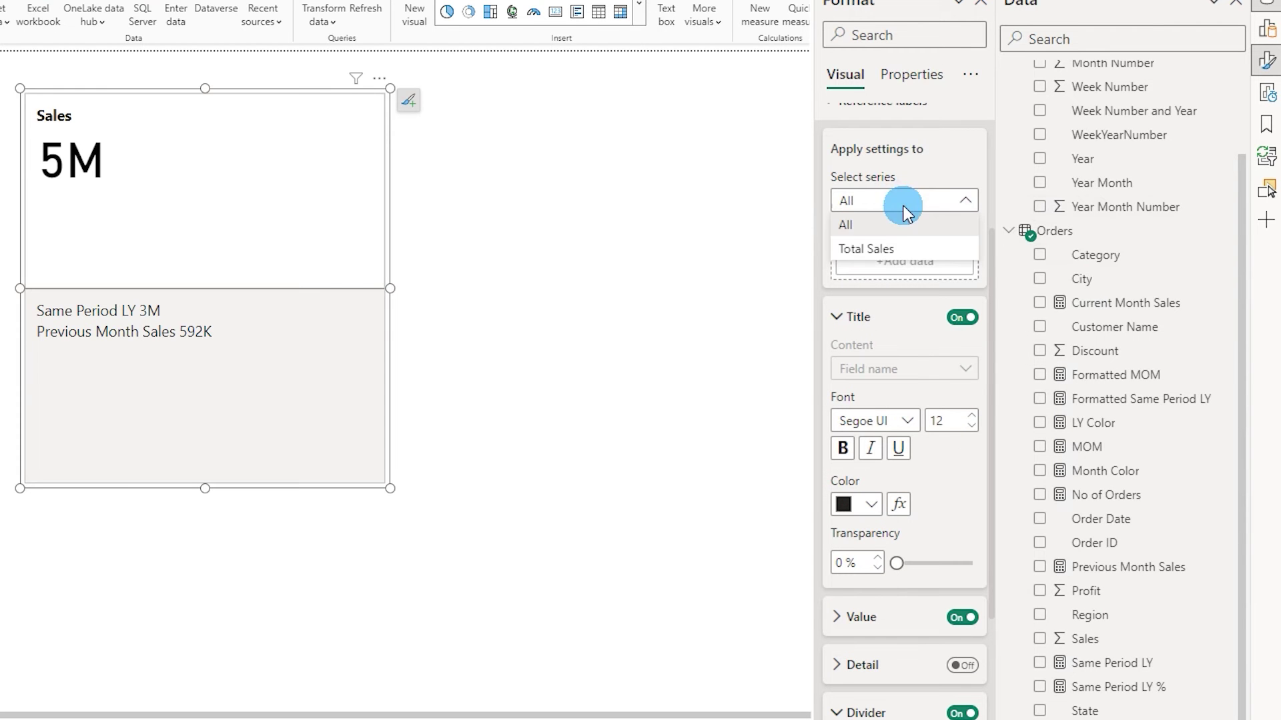
pyautogui.click(872, 230)
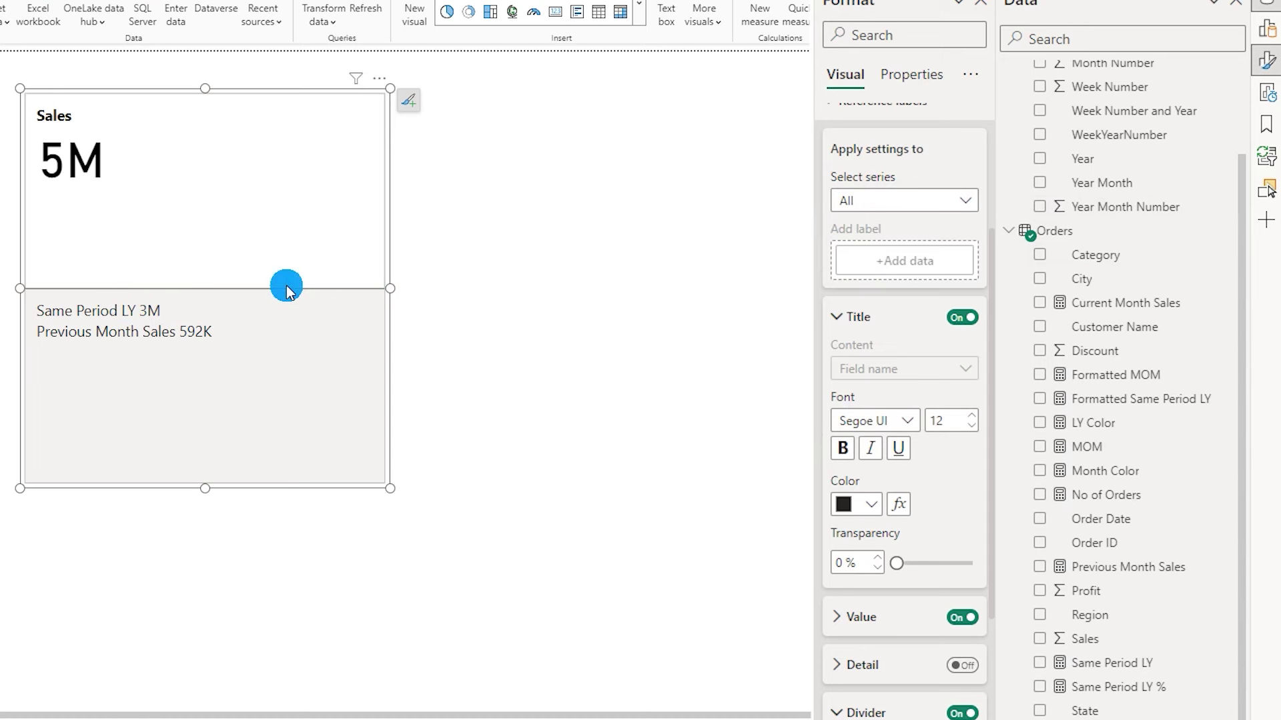
pyautogui.click(940, 204)
pyautogui.click(879, 250)
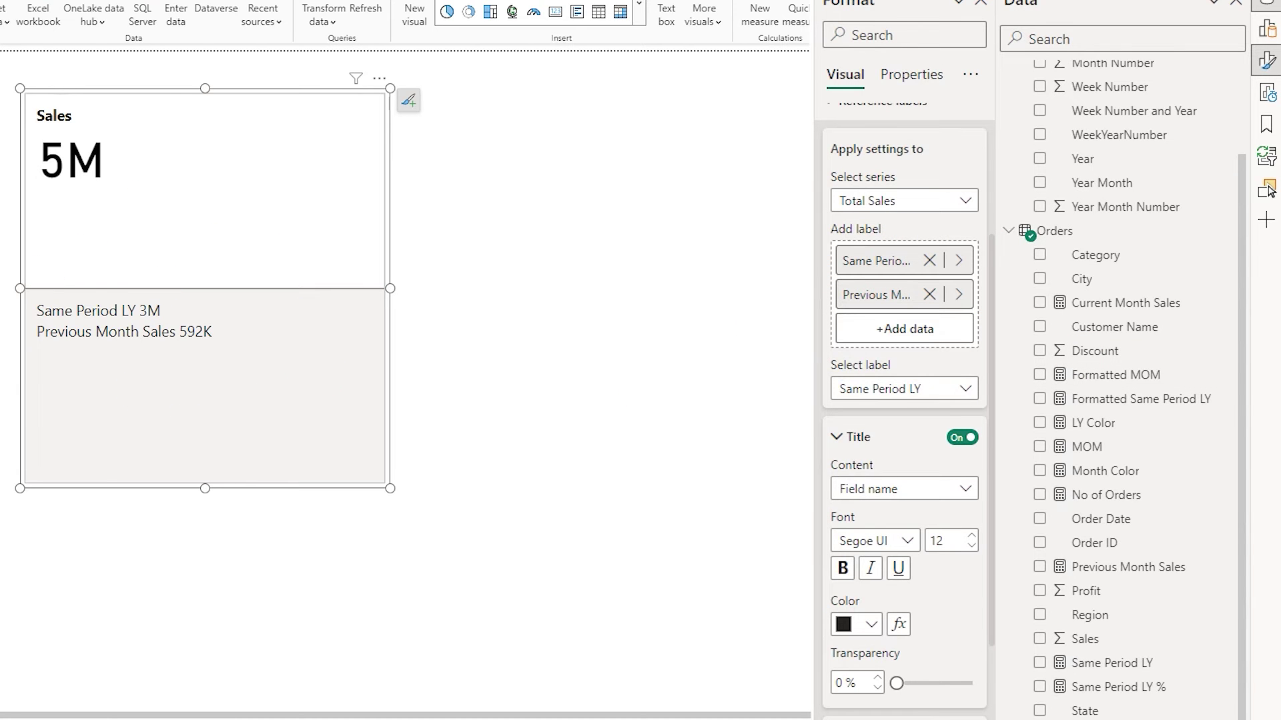
pyautogui.click(888, 202)
pyautogui.click(860, 227)
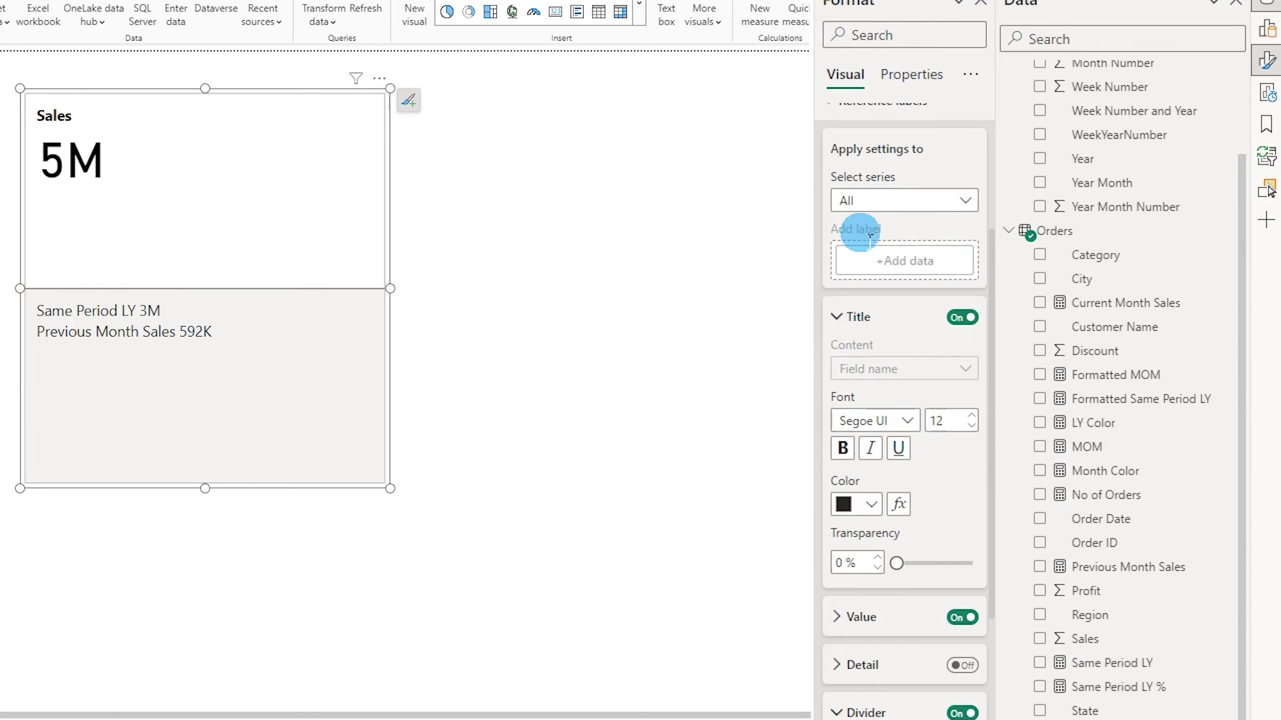
# Check which title, value, divider, background and layout options of the reference labels can be edited for all series and for Total Sales
pyautogui.moveTo(986, 231); pyautogui.dragTo(892, 272)
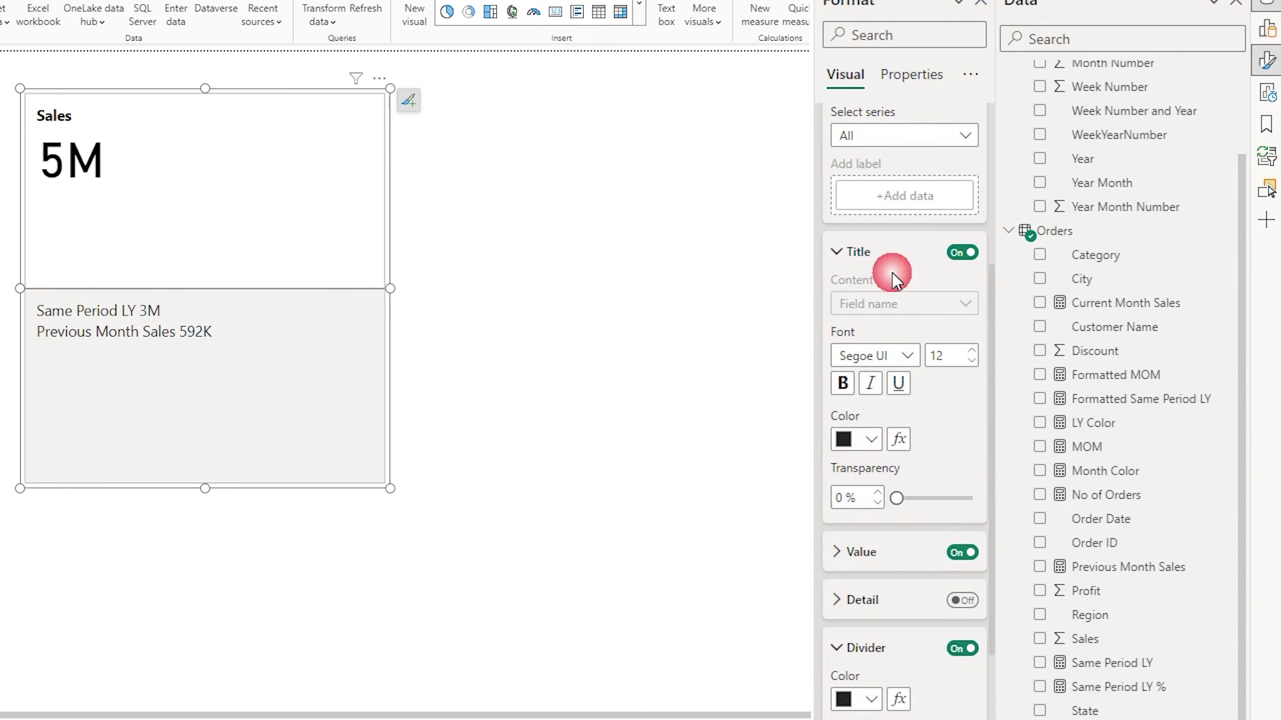
pyautogui.click(837, 253)
pyautogui.click(863, 133)
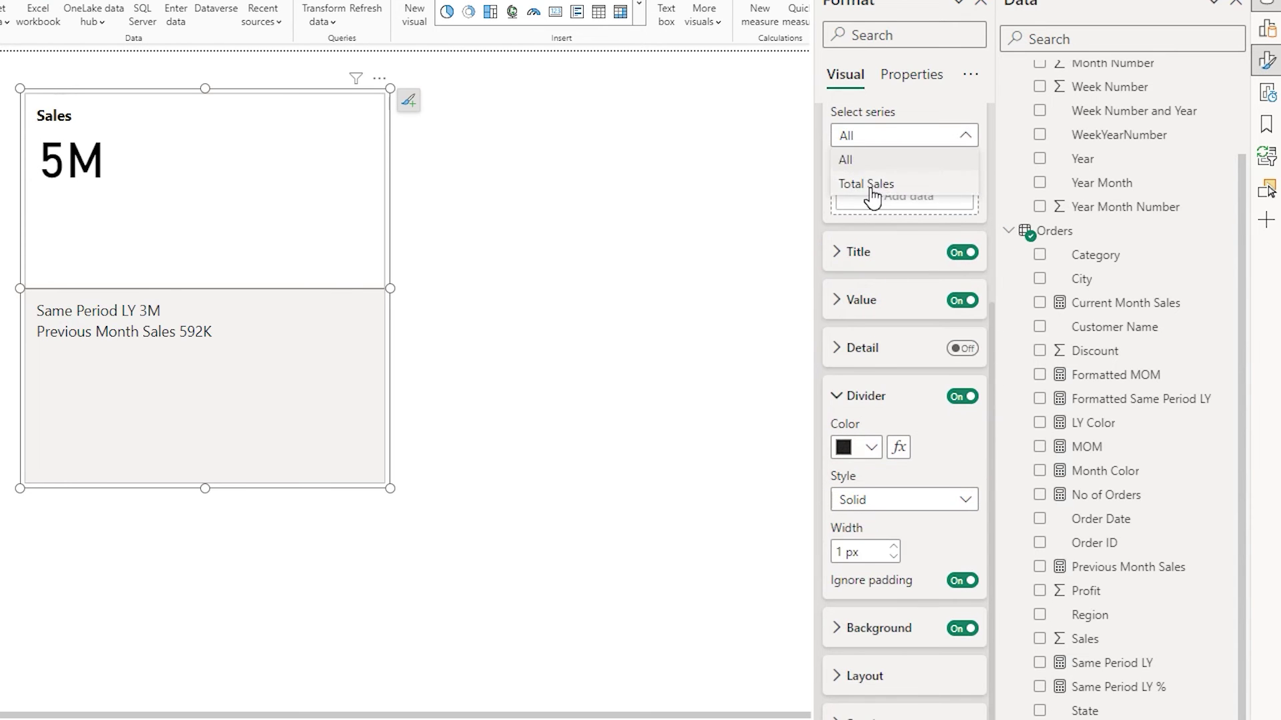
pyautogui.click(863, 166)
pyautogui.click(879, 140)
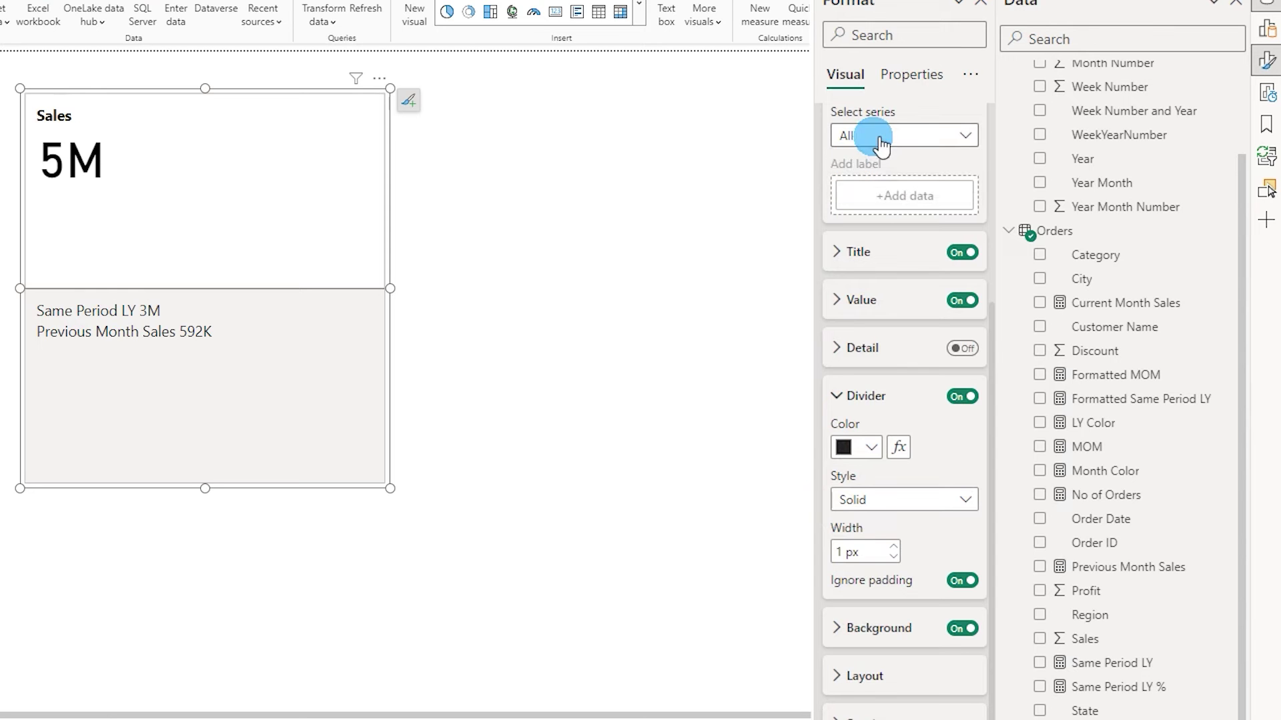
pyautogui.click(842, 398)
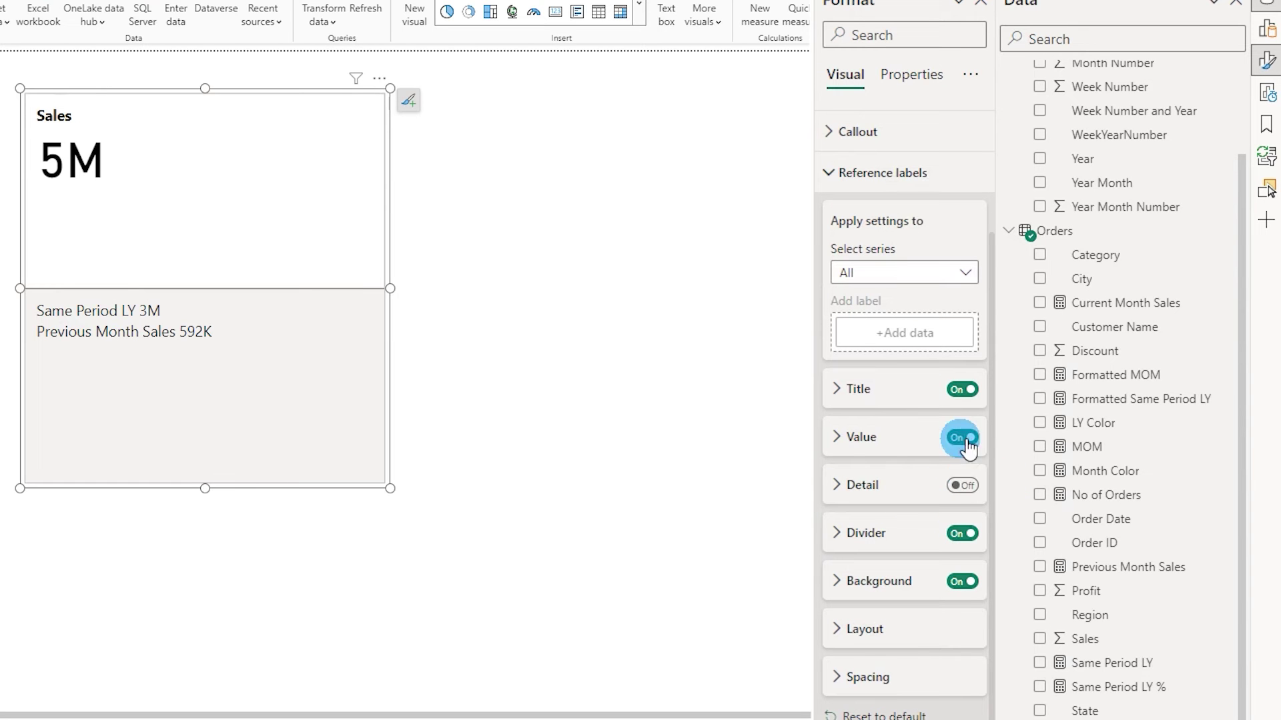
pyautogui.click(867, 272)
pyautogui.click(866, 321)
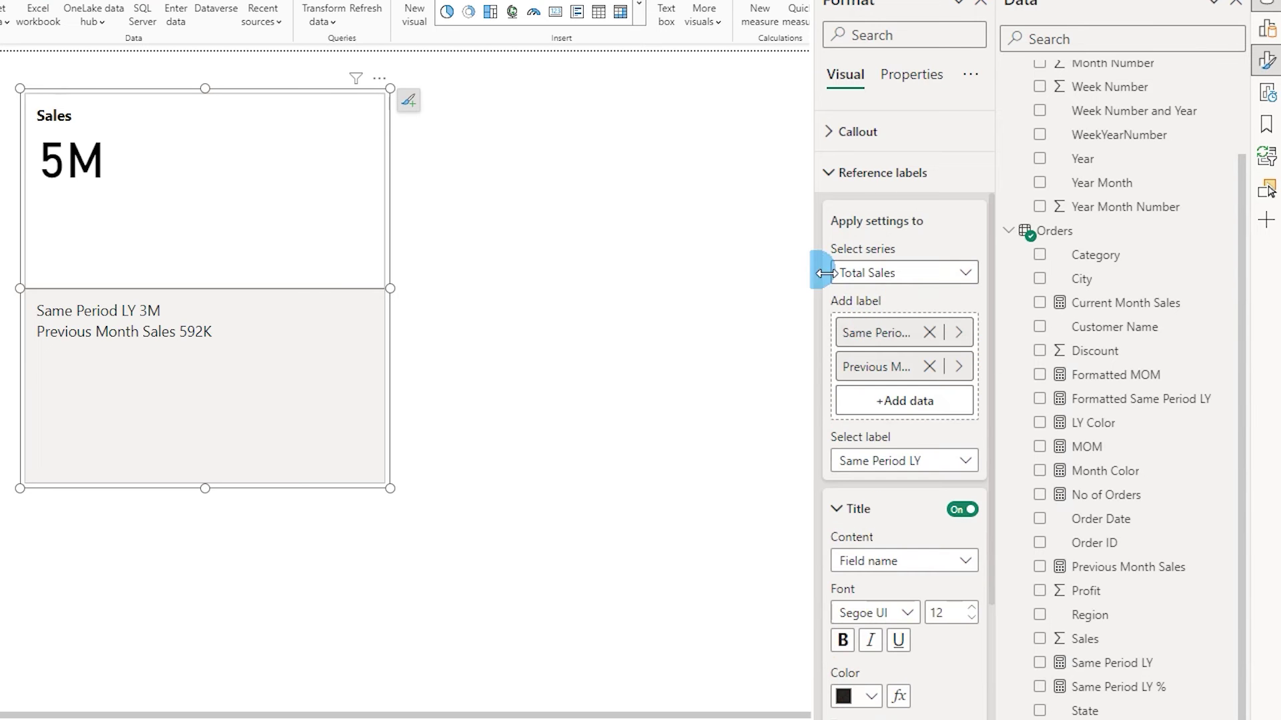
pyautogui.click(842, 174)
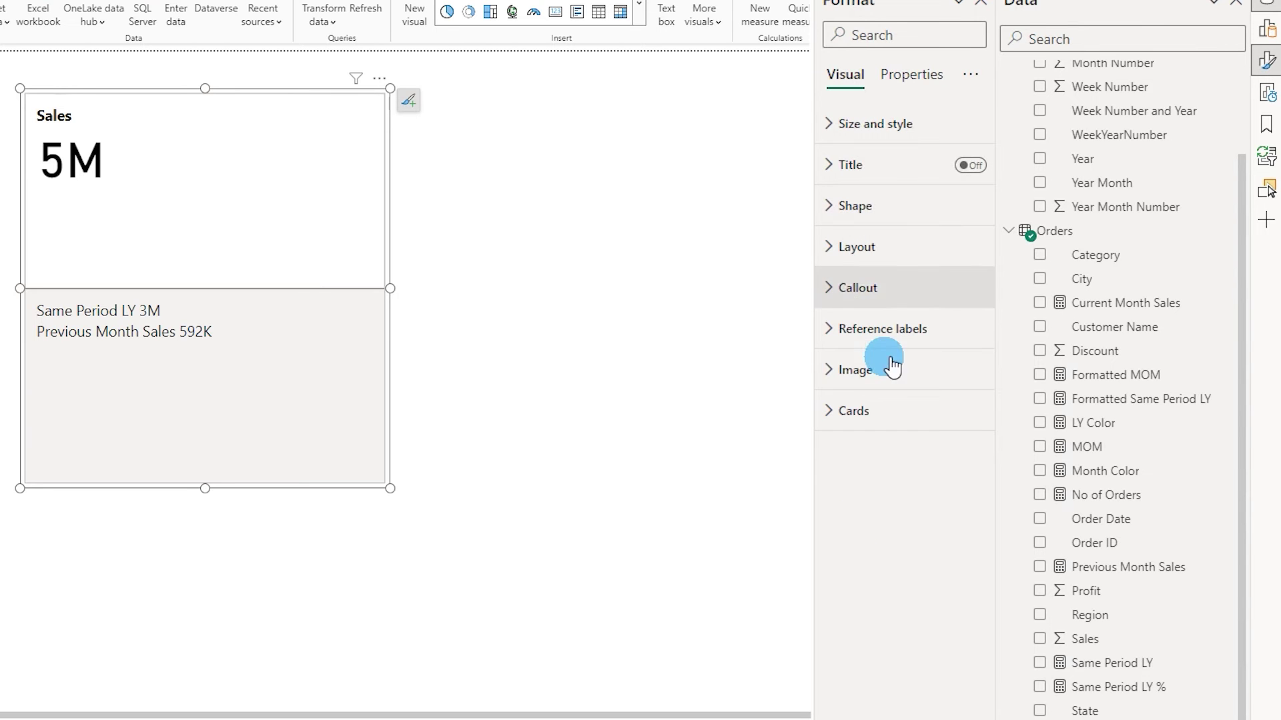
pyautogui.click(842, 337)
pyautogui.scroll(-8, 990, 386)
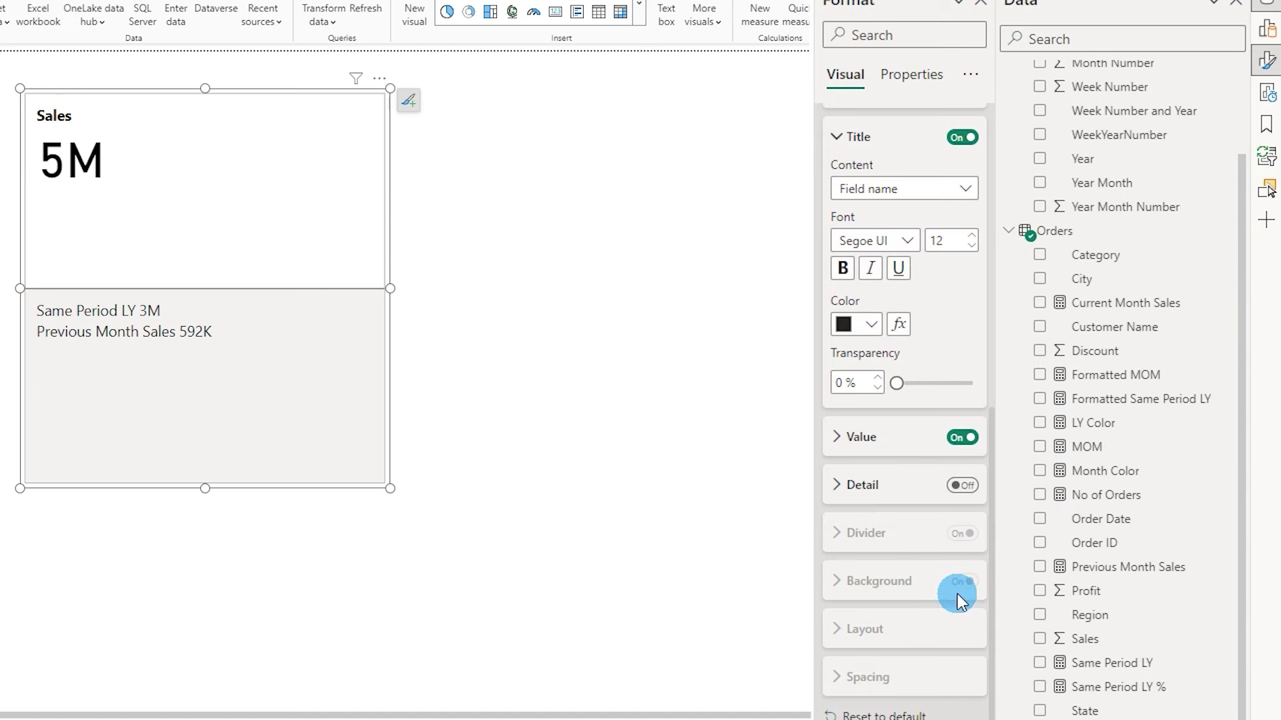
pyautogui.scroll(5, 948, 462)
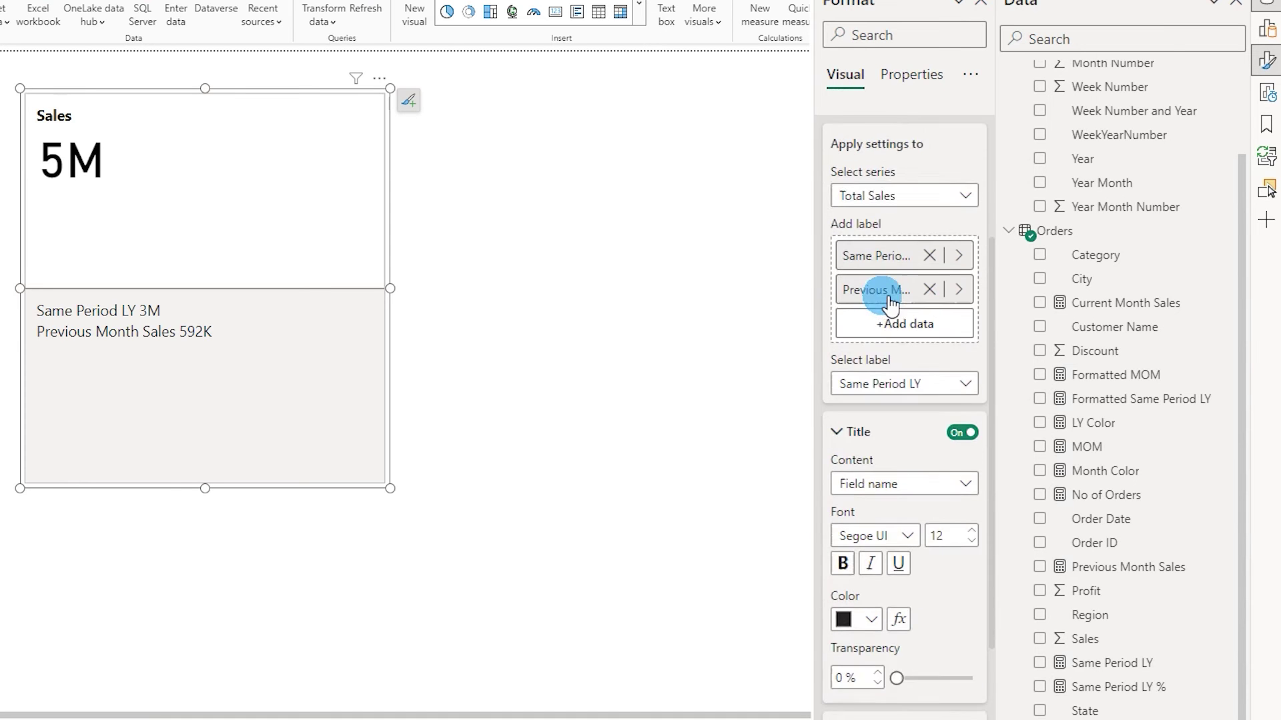
# Apply the reference label settings to all series and give the divider a Dashed style with a width of 3 px
pyautogui.click(884, 235)
pyautogui.click(867, 248)
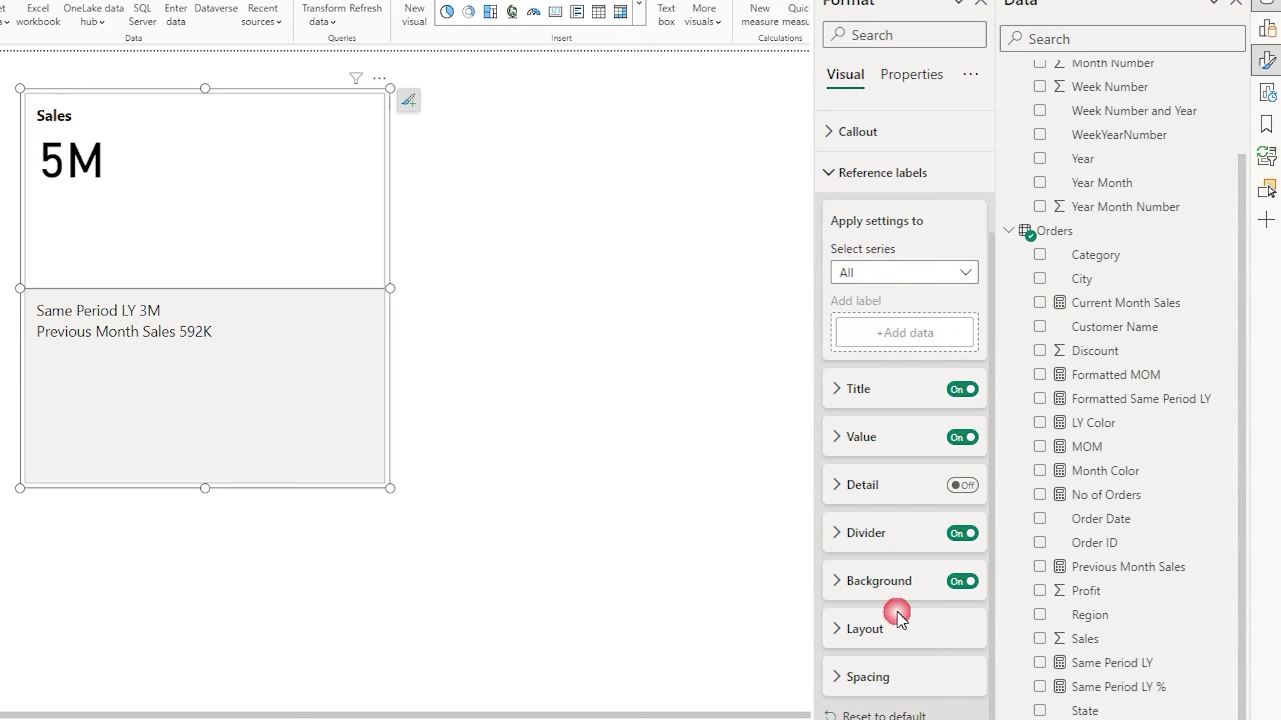
pyautogui.click(837, 533)
pyautogui.scroll(-1, 994, 374)
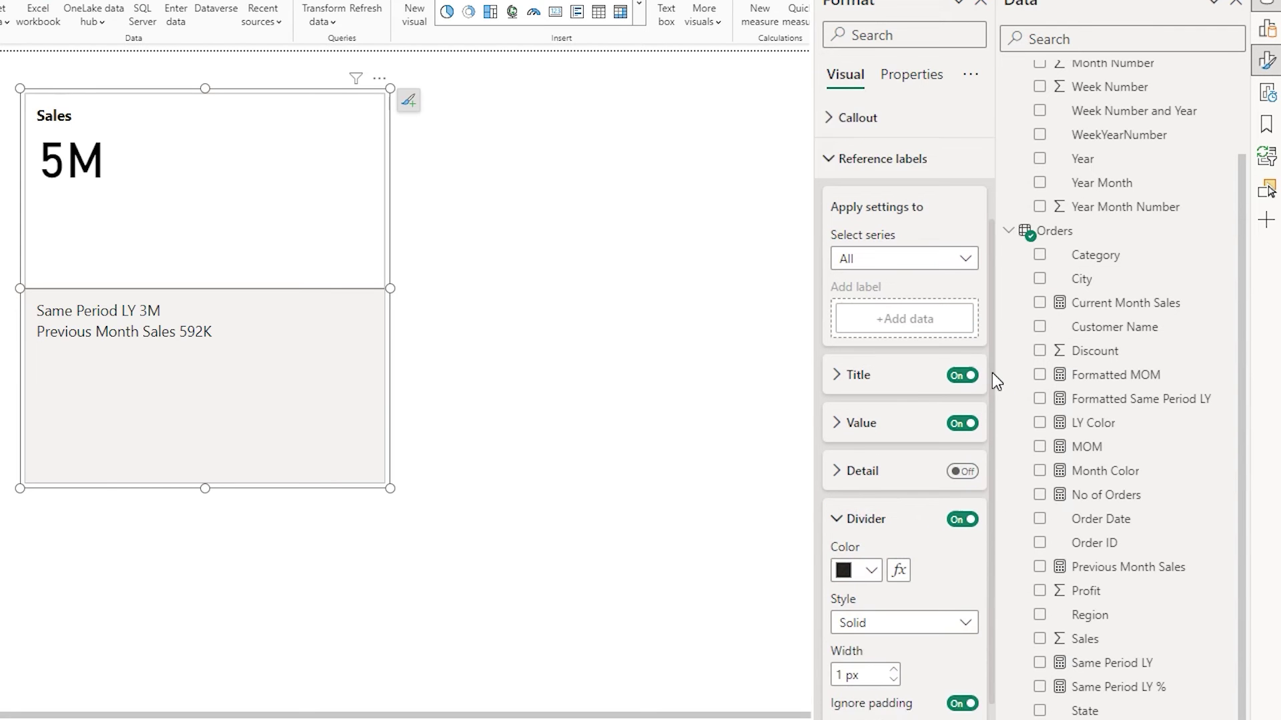
pyautogui.moveTo(993, 374); pyautogui.dragTo(985, 520)
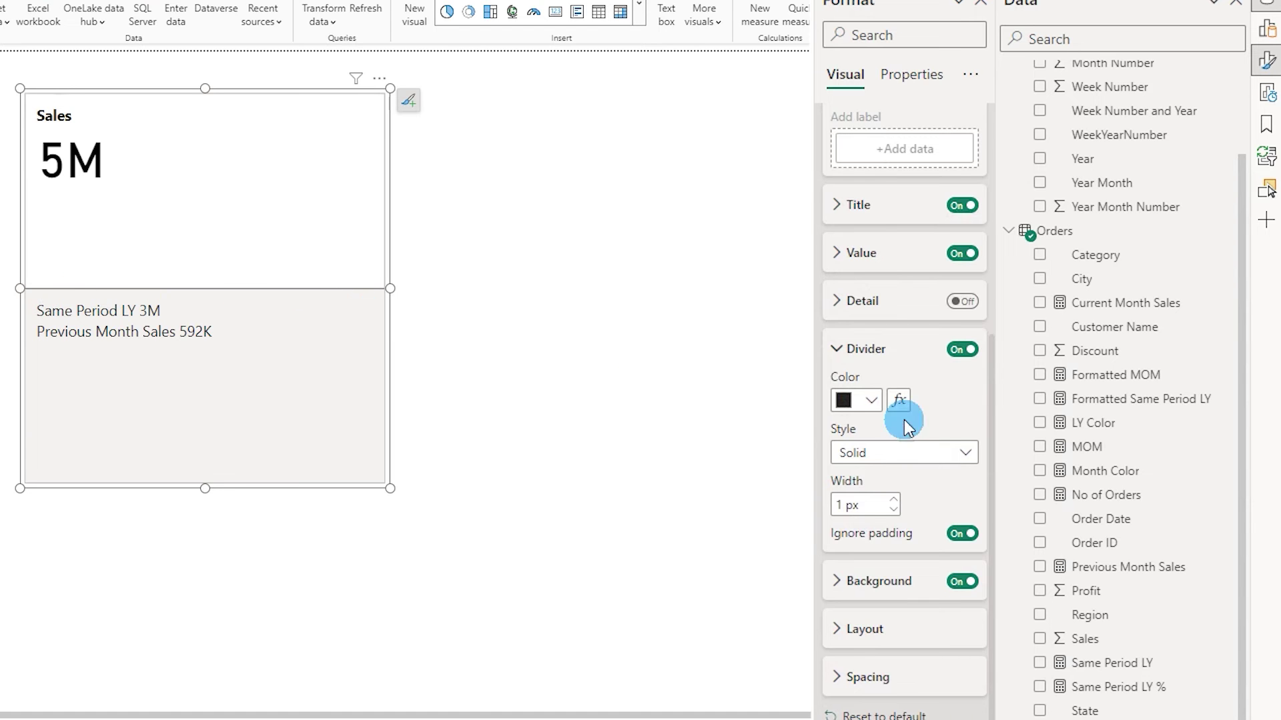
pyautogui.click(886, 453)
pyautogui.click(865, 527)
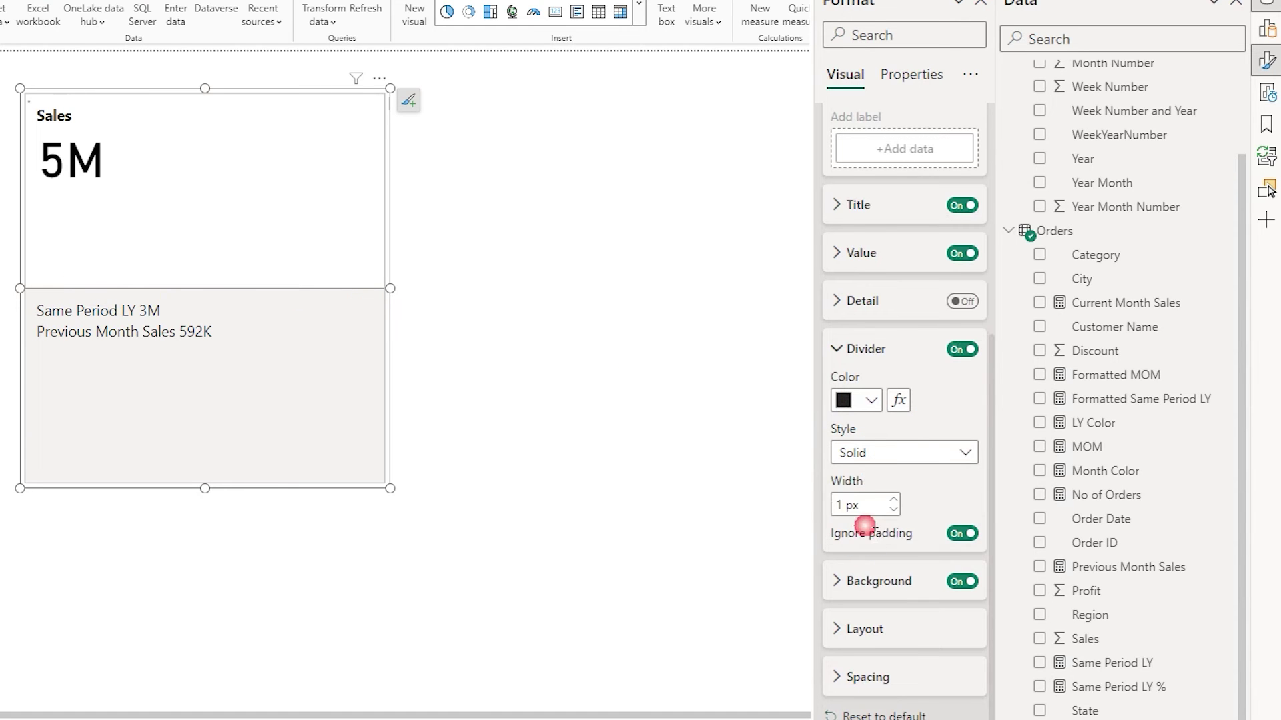
pyautogui.click(859, 453)
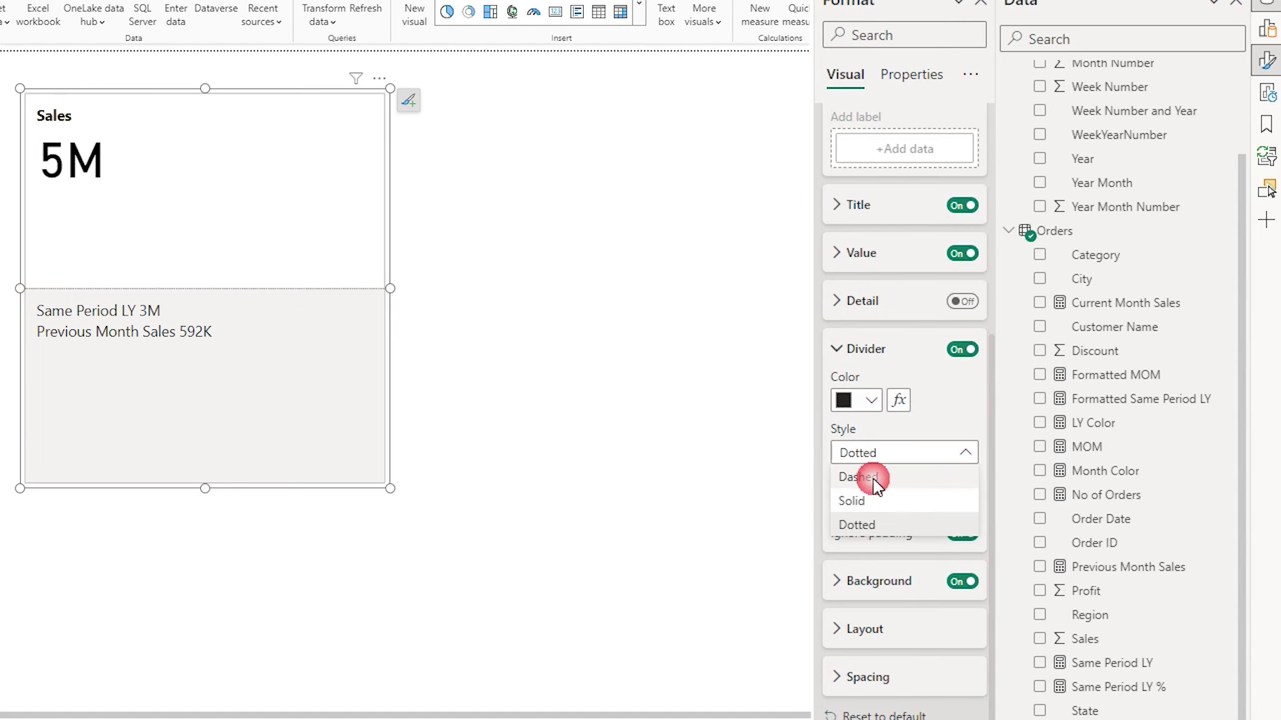
pyautogui.click(871, 476)
pyautogui.click(894, 501)
pyautogui.click(894, 500)
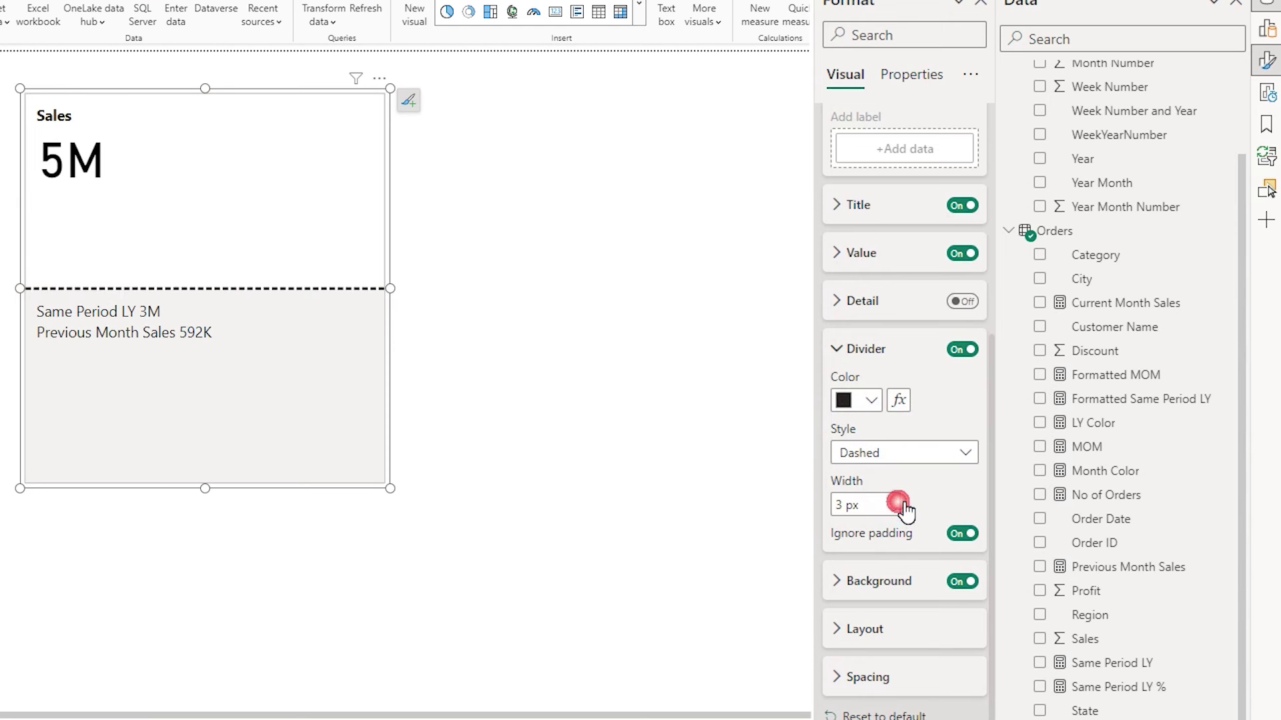
# Try the divider with Ignore padding off, restore that option, and try a red divider color
pyautogui.click(968, 533)
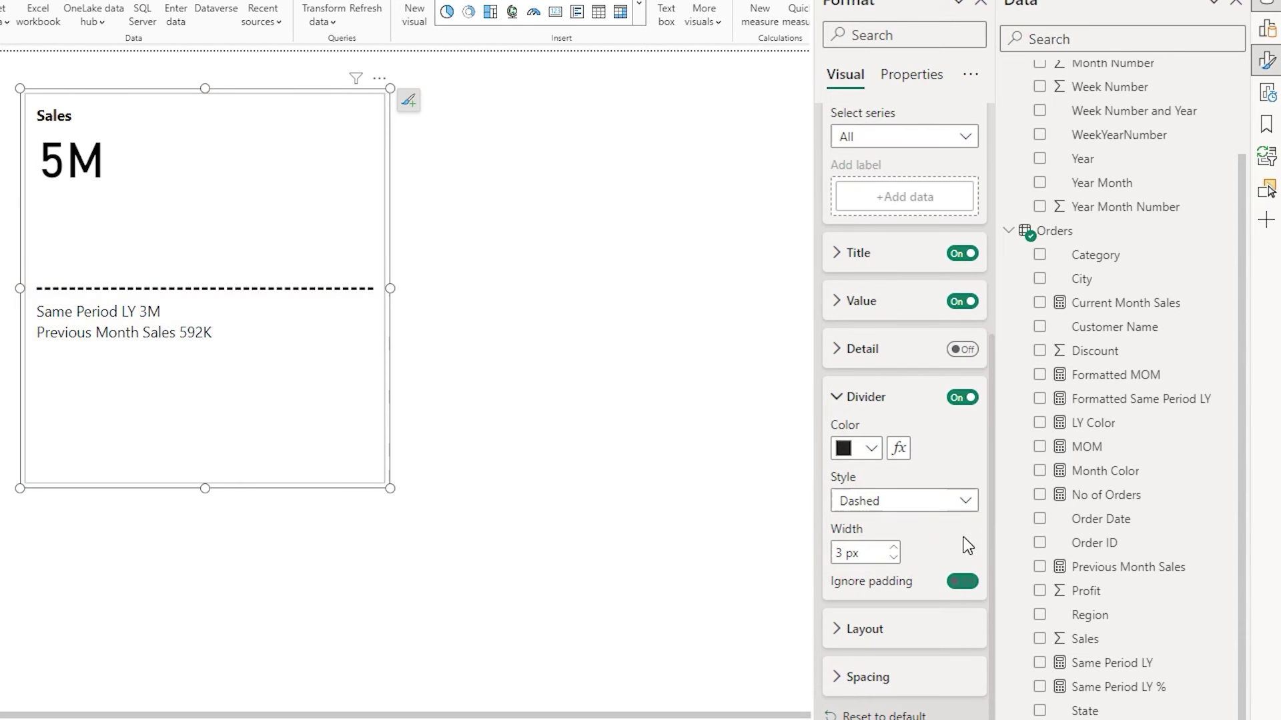
pyautogui.click(960, 574)
pyautogui.click(858, 449)
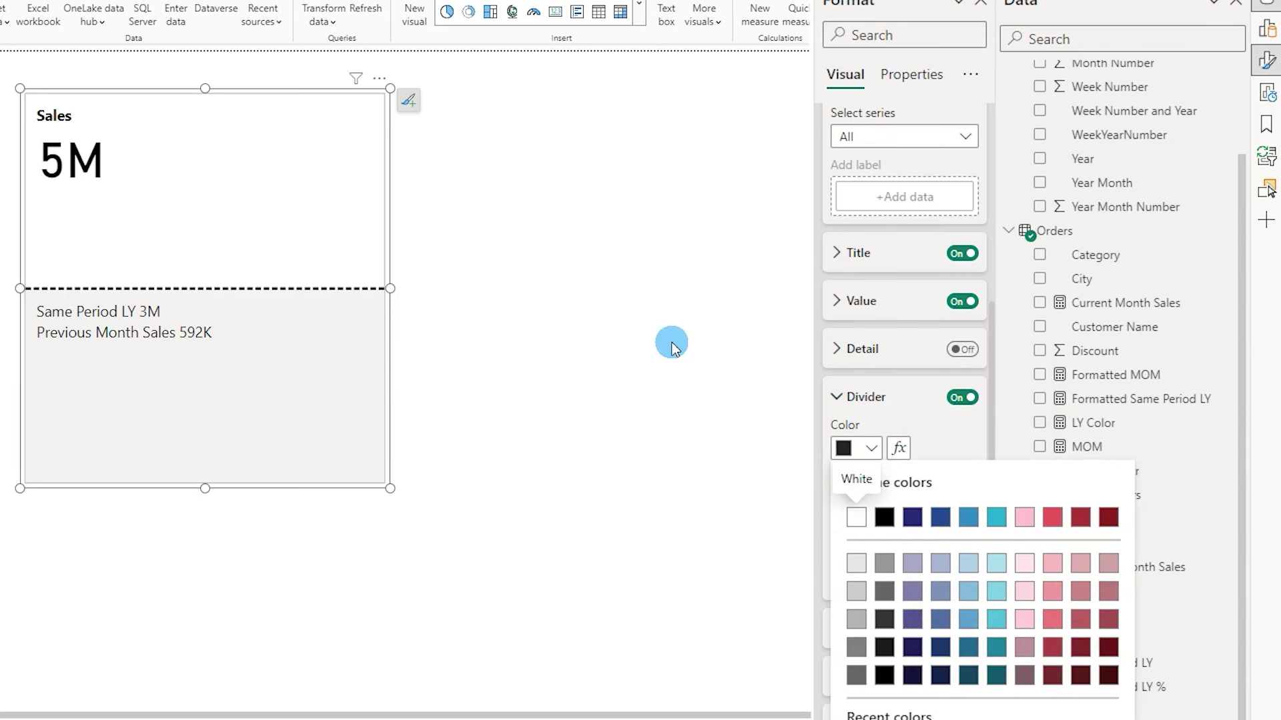
pyautogui.click(1053, 518)
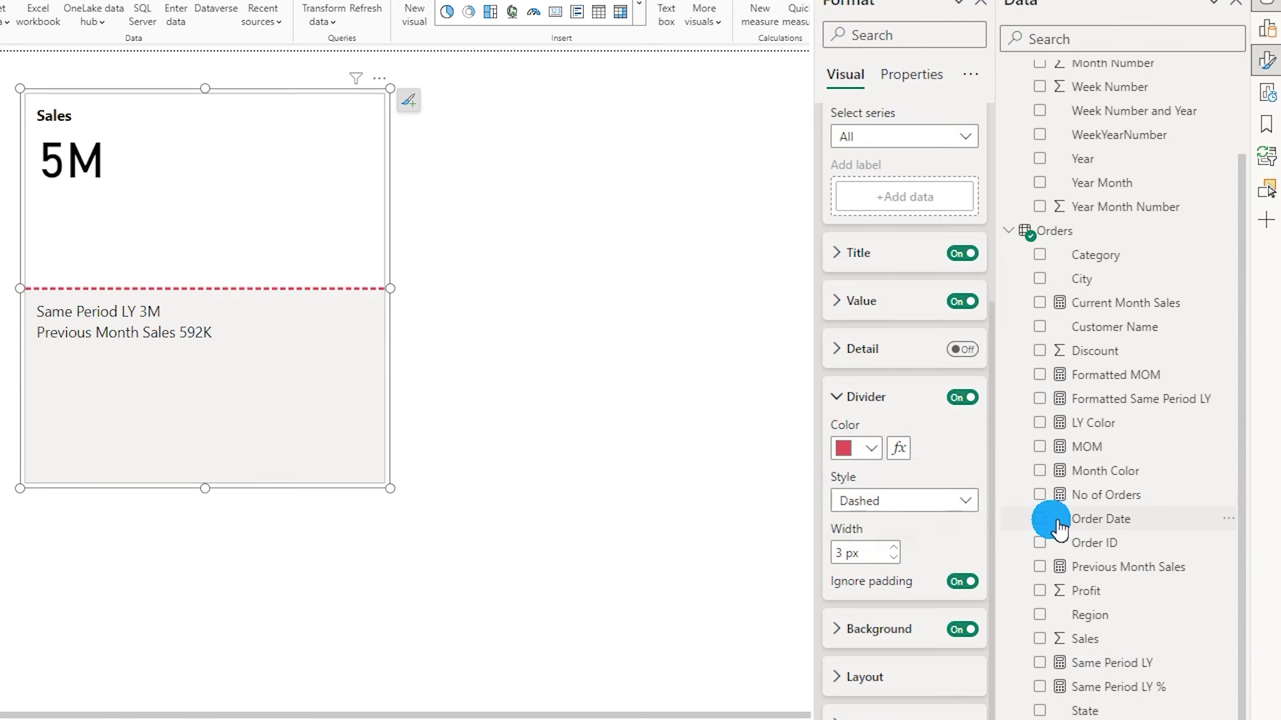
# Set the reference label divider's color to black
pyautogui.click(861, 448)
pyautogui.click(887, 519)
pyautogui.click(844, 404)
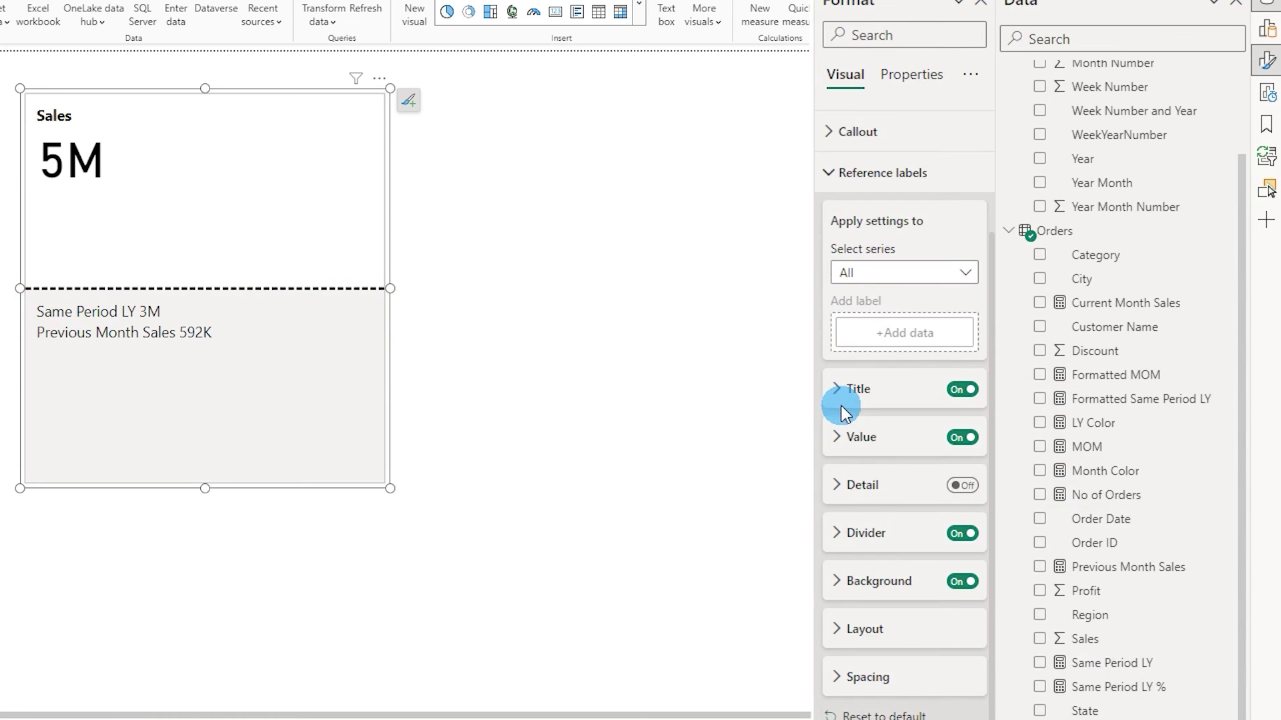
# Give the reference labels a teal background with 50% transparency
pyautogui.click(845, 590)
pyautogui.scroll(-2, 990, 475)
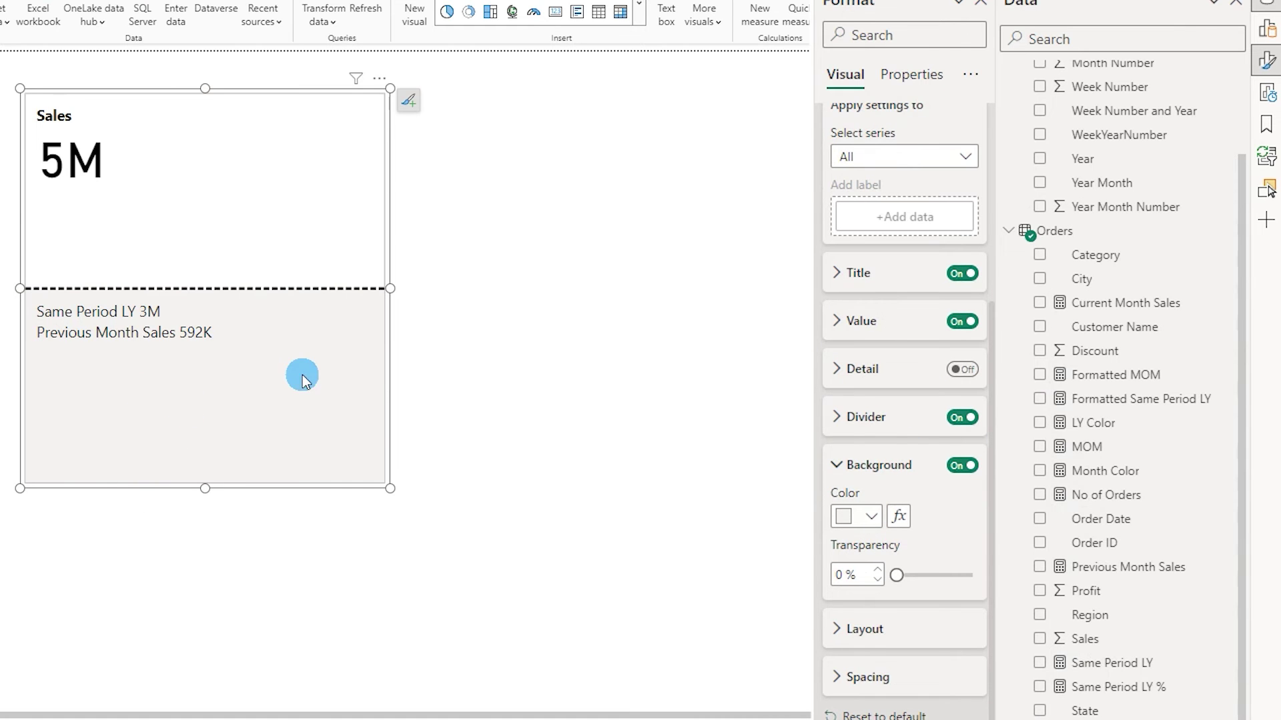
pyautogui.click(874, 517)
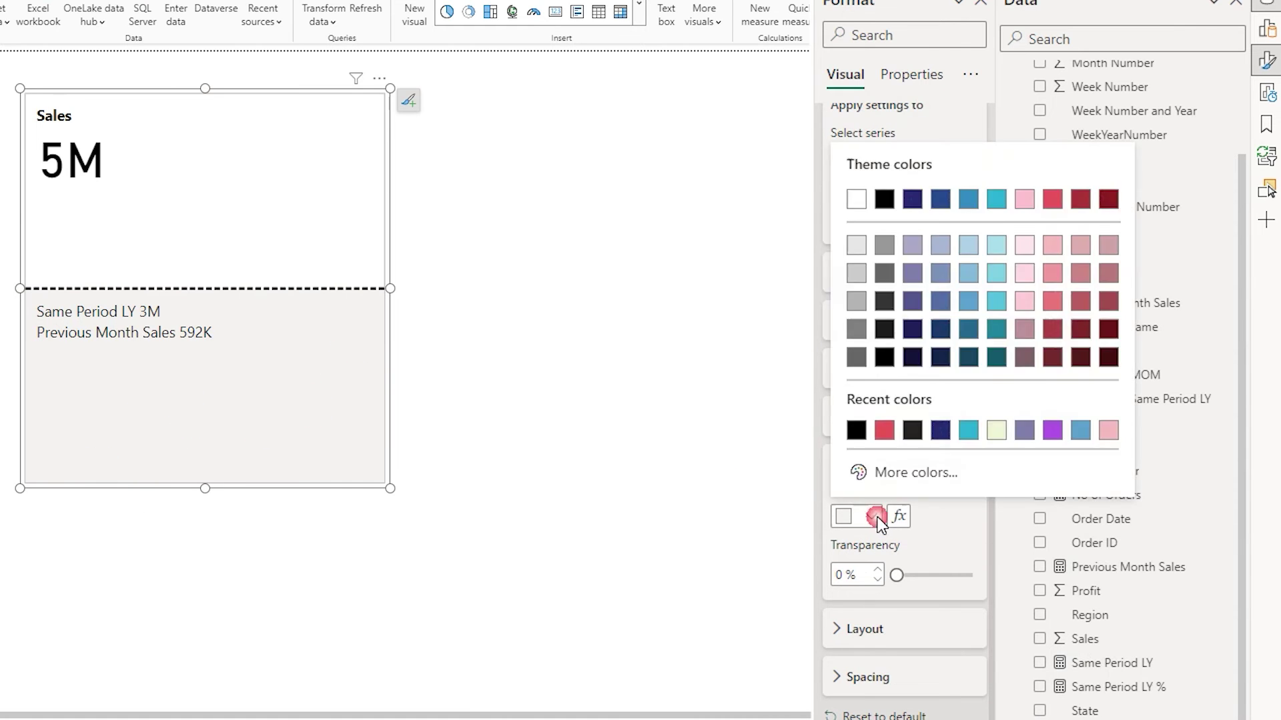
pyautogui.click(996, 200)
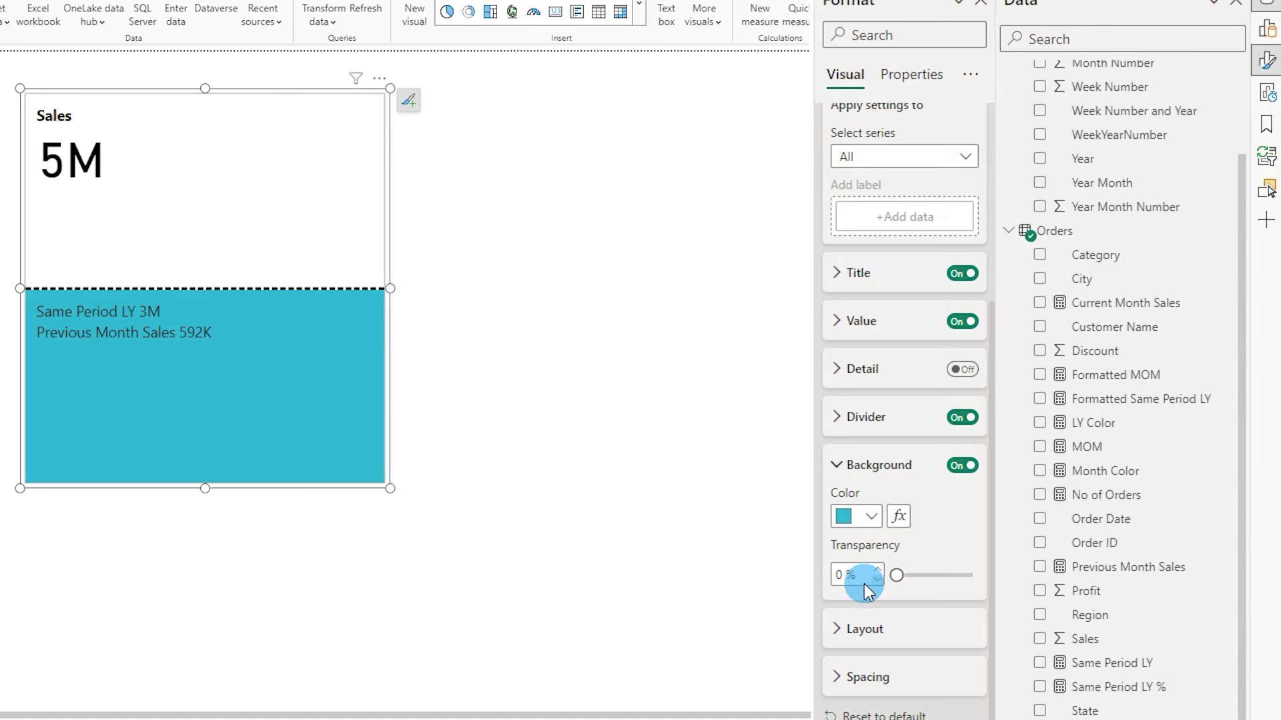
pyautogui.click(857, 585)
pyautogui.write('40')
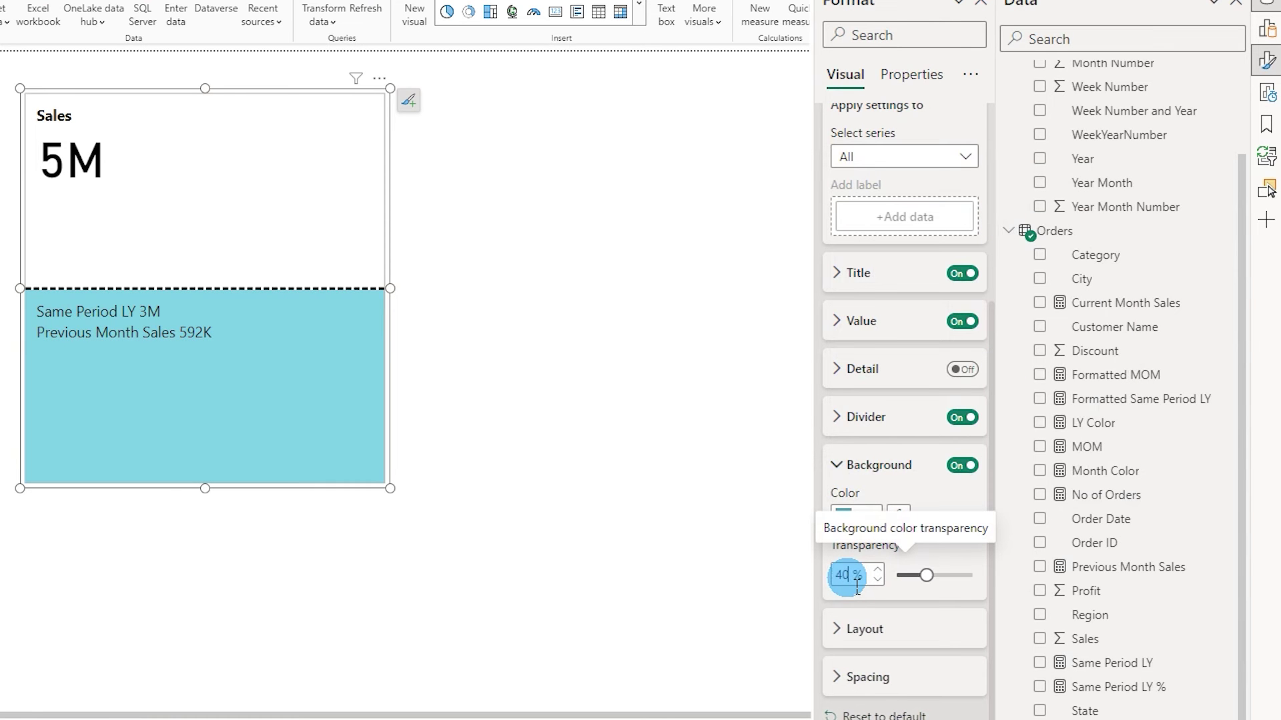
# Examine the reference labels' layout options and the series they can be applied to
pyautogui.scroll(-3, 948, 467)
pyautogui.click(880, 415)
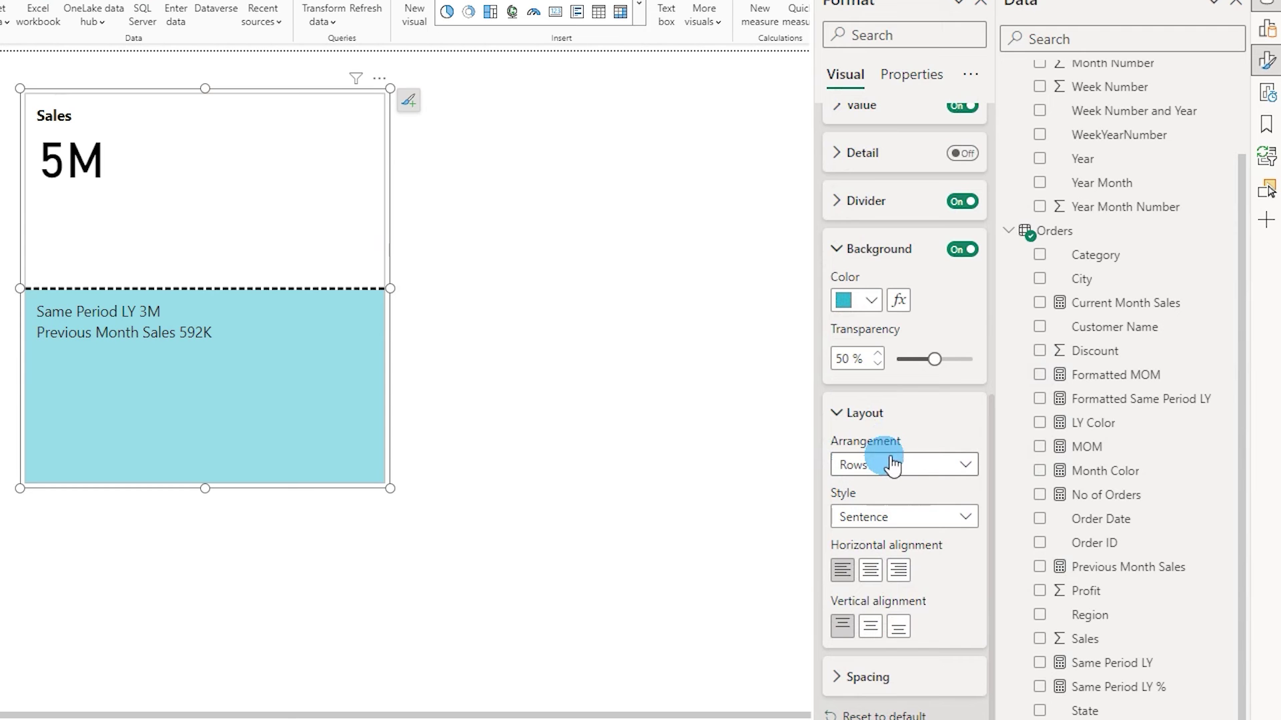
pyautogui.click(900, 475)
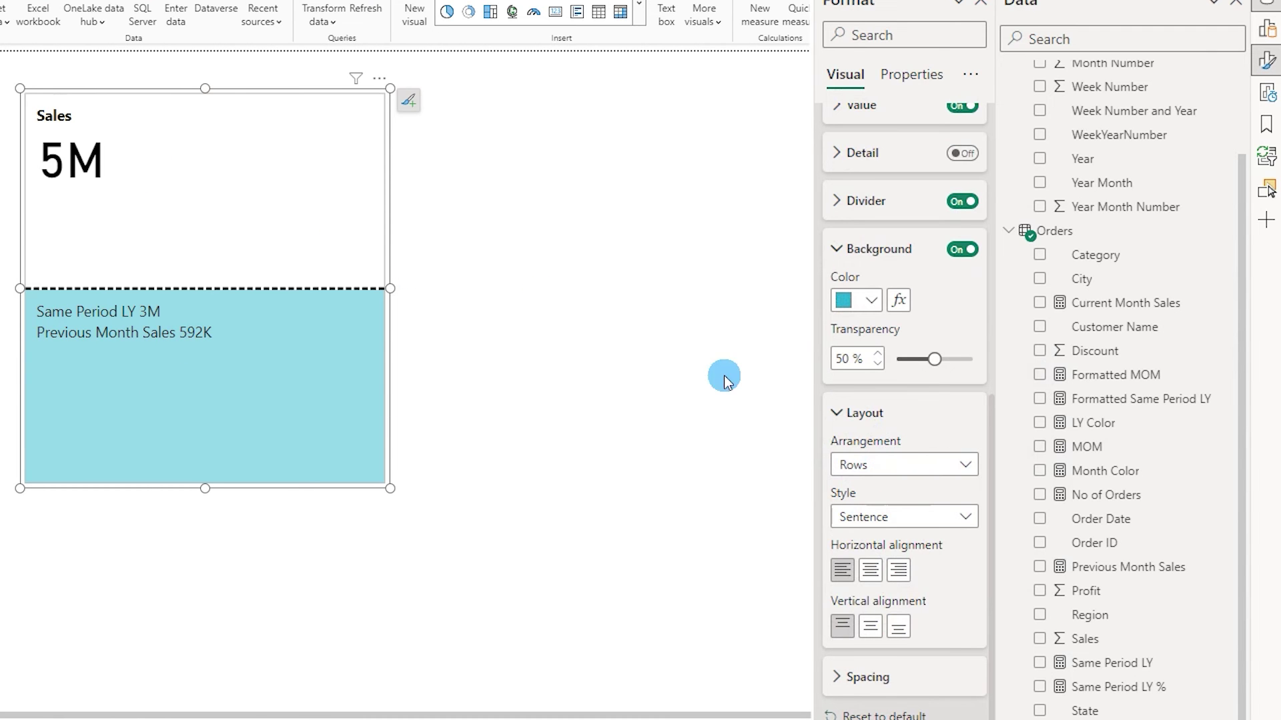
pyautogui.scroll(6, 905, 437)
pyautogui.click(875, 371)
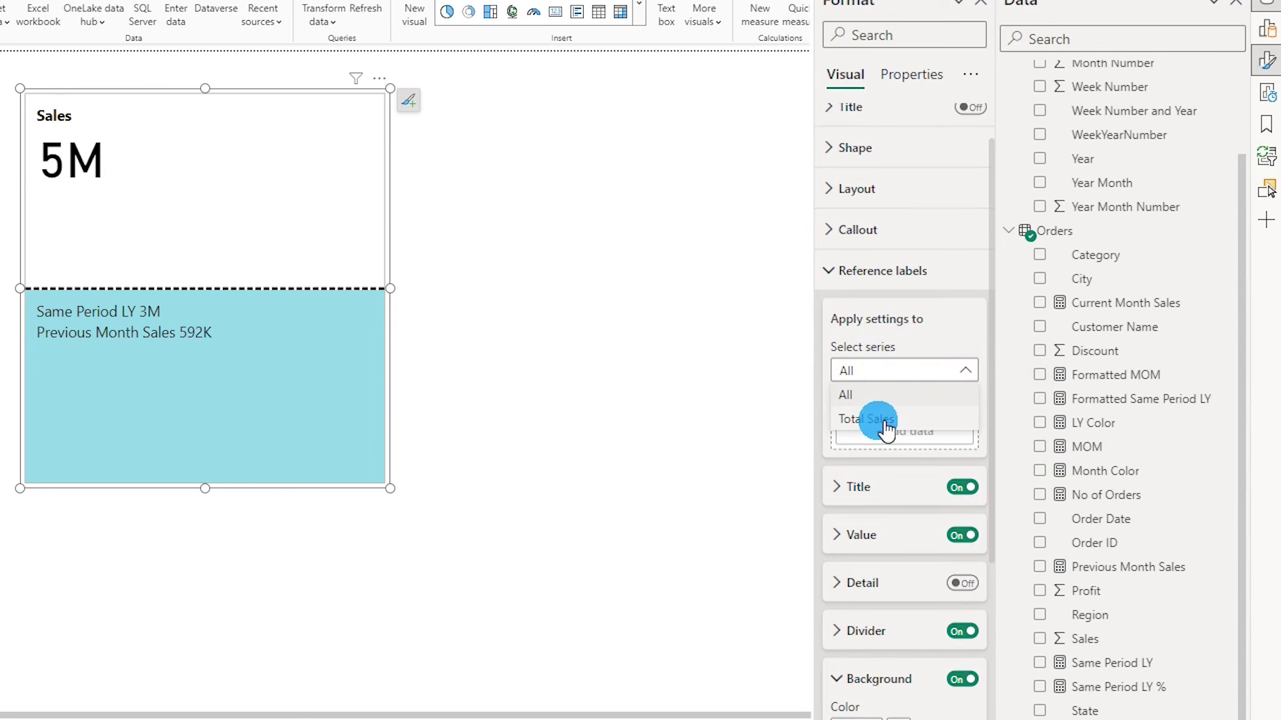
pyautogui.click(923, 343)
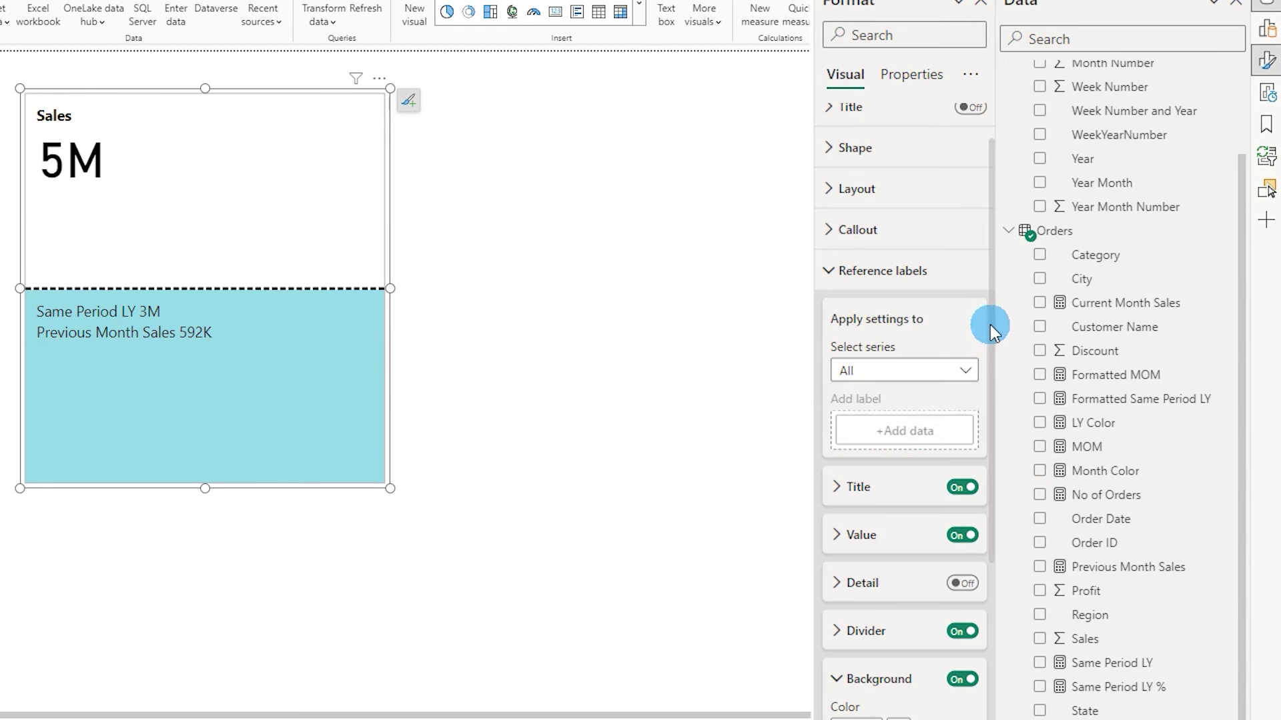
pyautogui.scroll(-5, 987, 325)
pyautogui.scroll(-2, 958, 166)
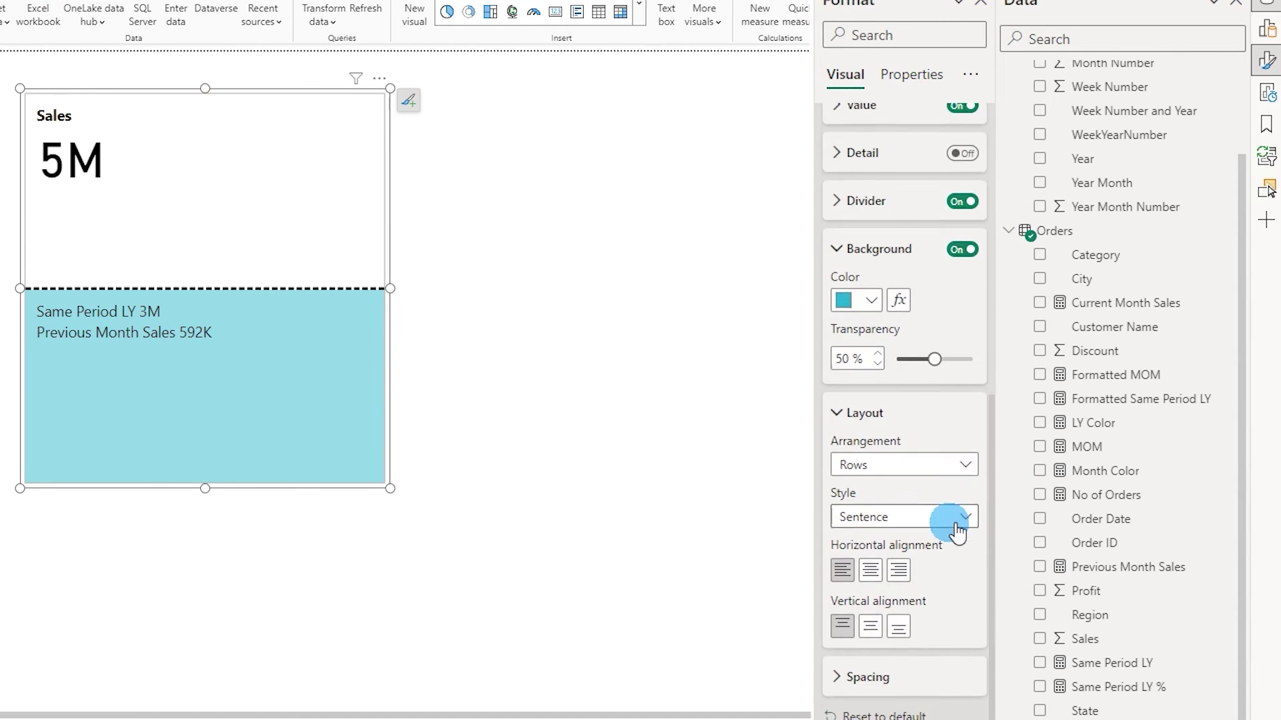
# Arrange the reference labels in Columns and center them both horizontally and vertically
pyautogui.click(887, 467)
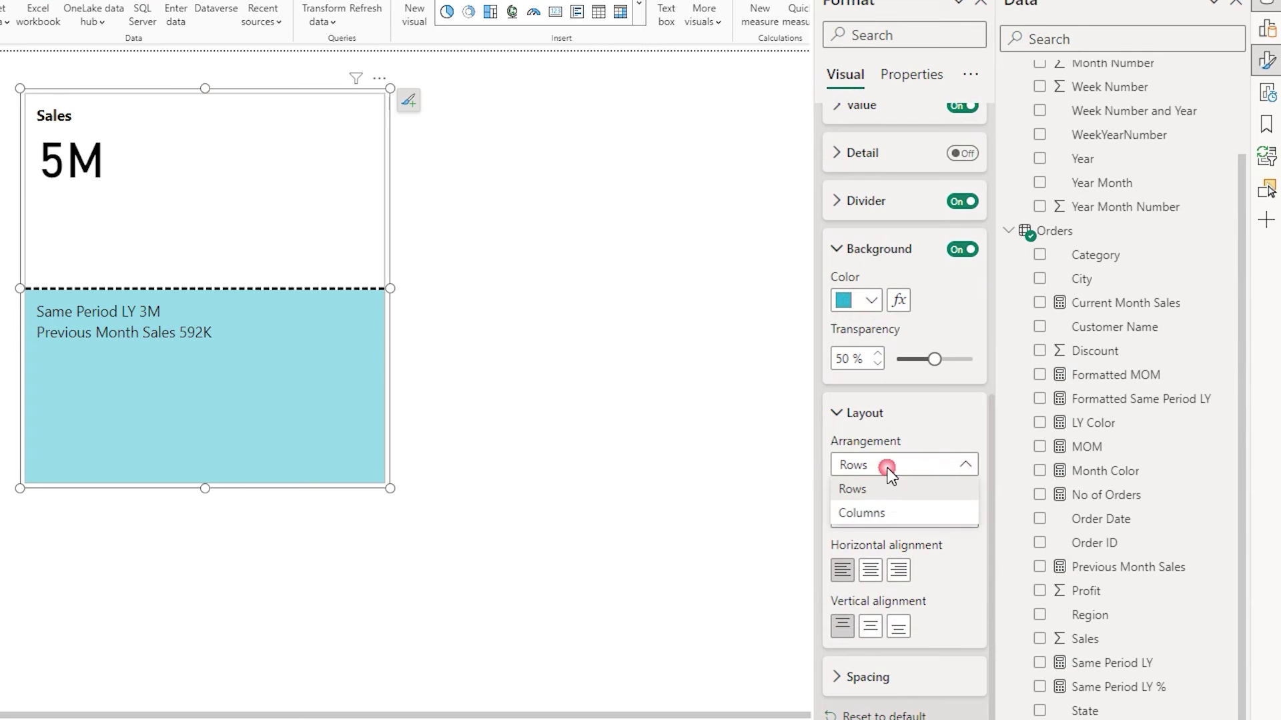
pyautogui.click(882, 518)
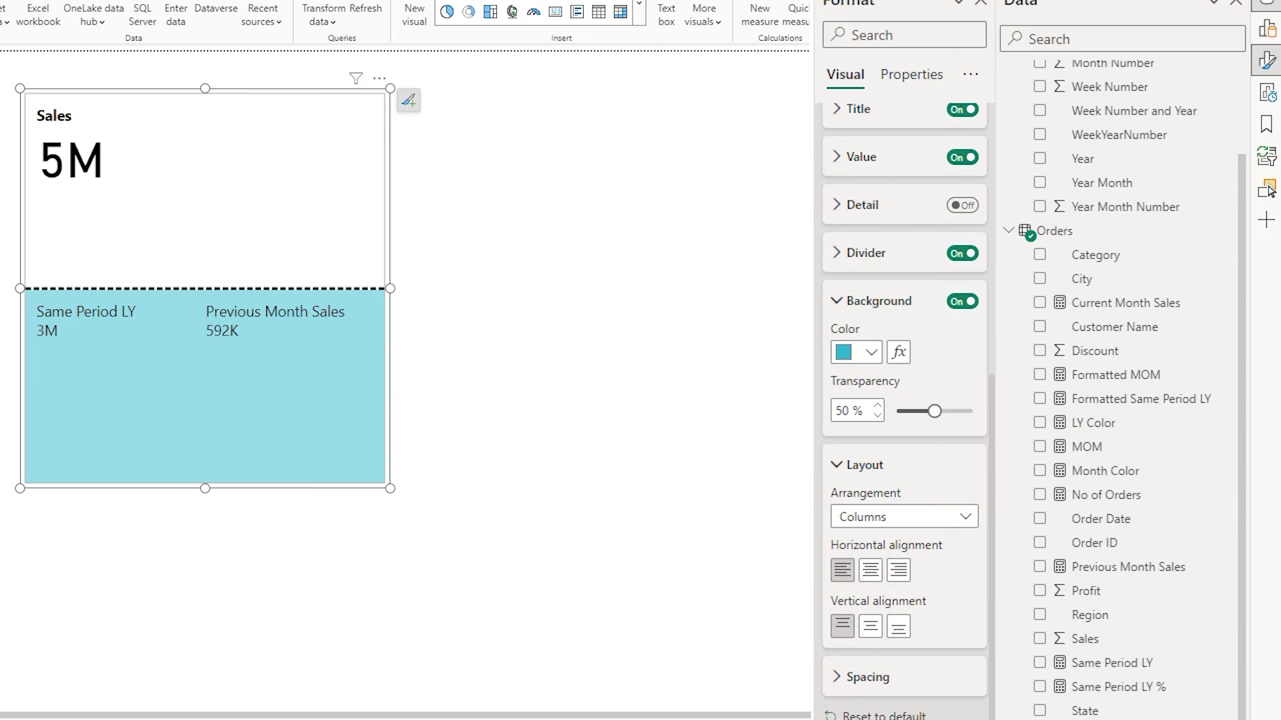
pyautogui.click(881, 587)
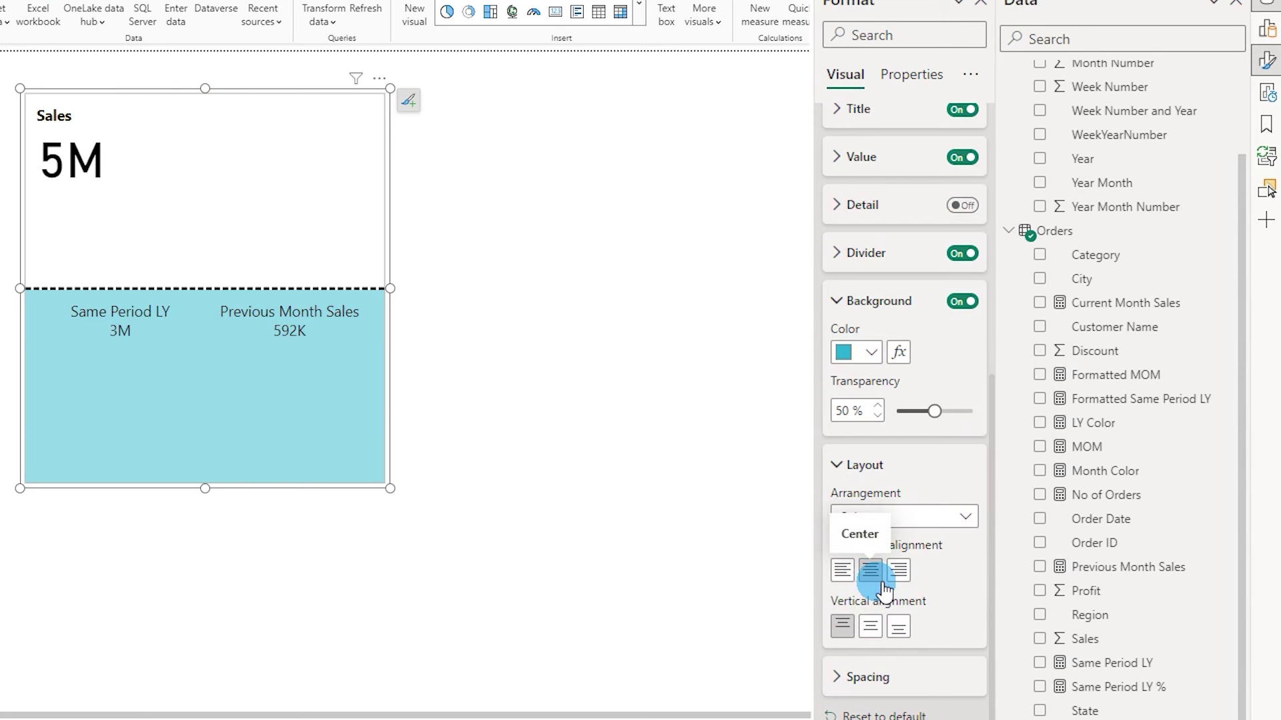
pyautogui.click(875, 626)
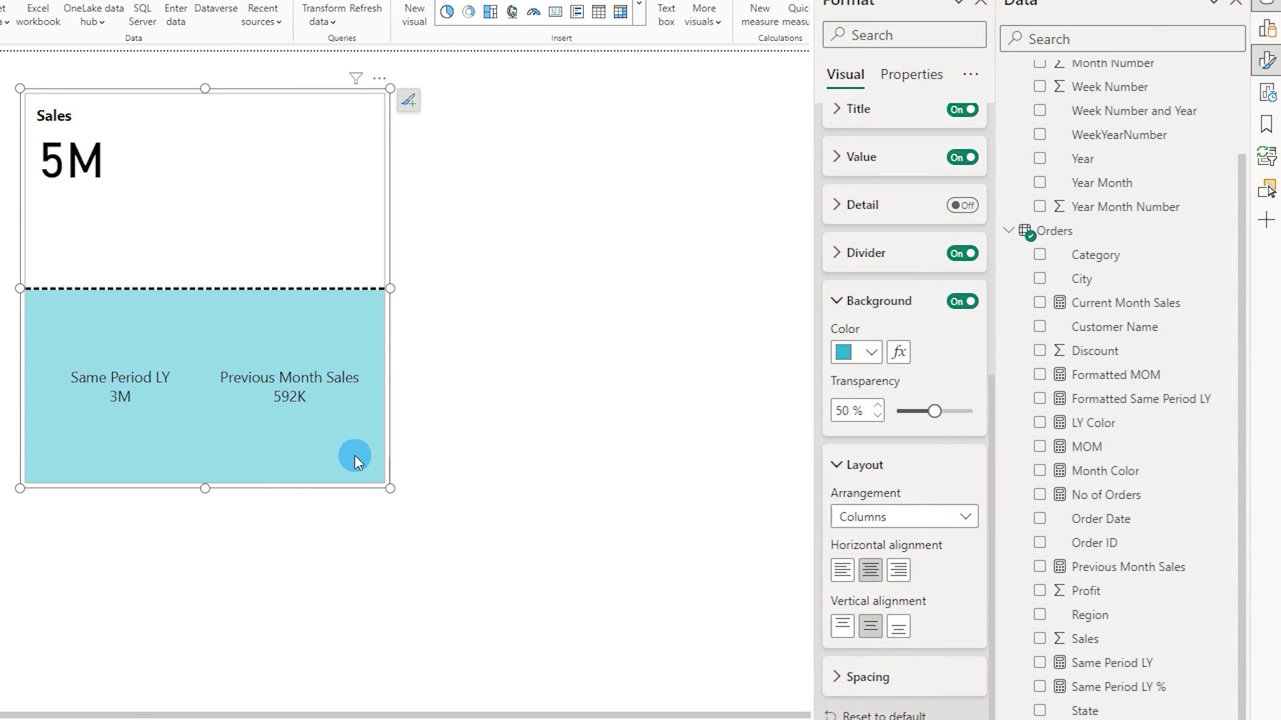
# Check the reference labels' spacing options for the space between labels and the outer padding
pyautogui.click(842, 677)
pyautogui.scroll(-2, 994, 490)
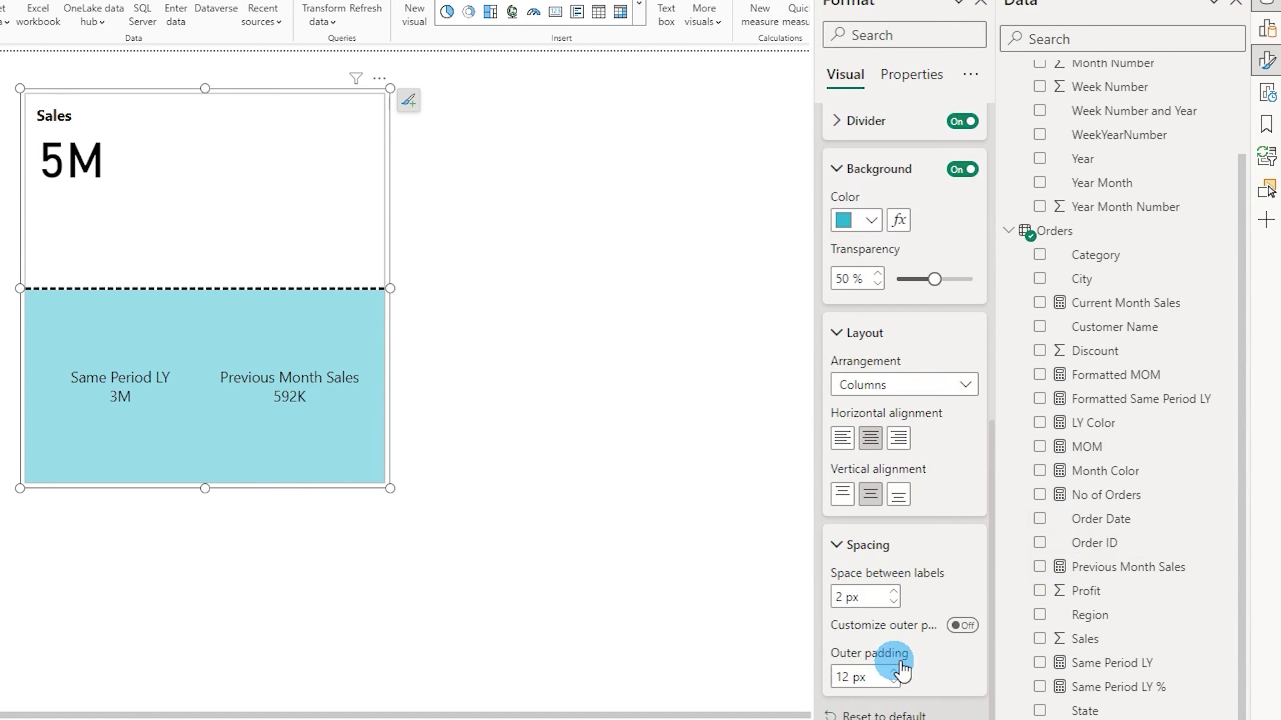
pyautogui.click(838, 545)
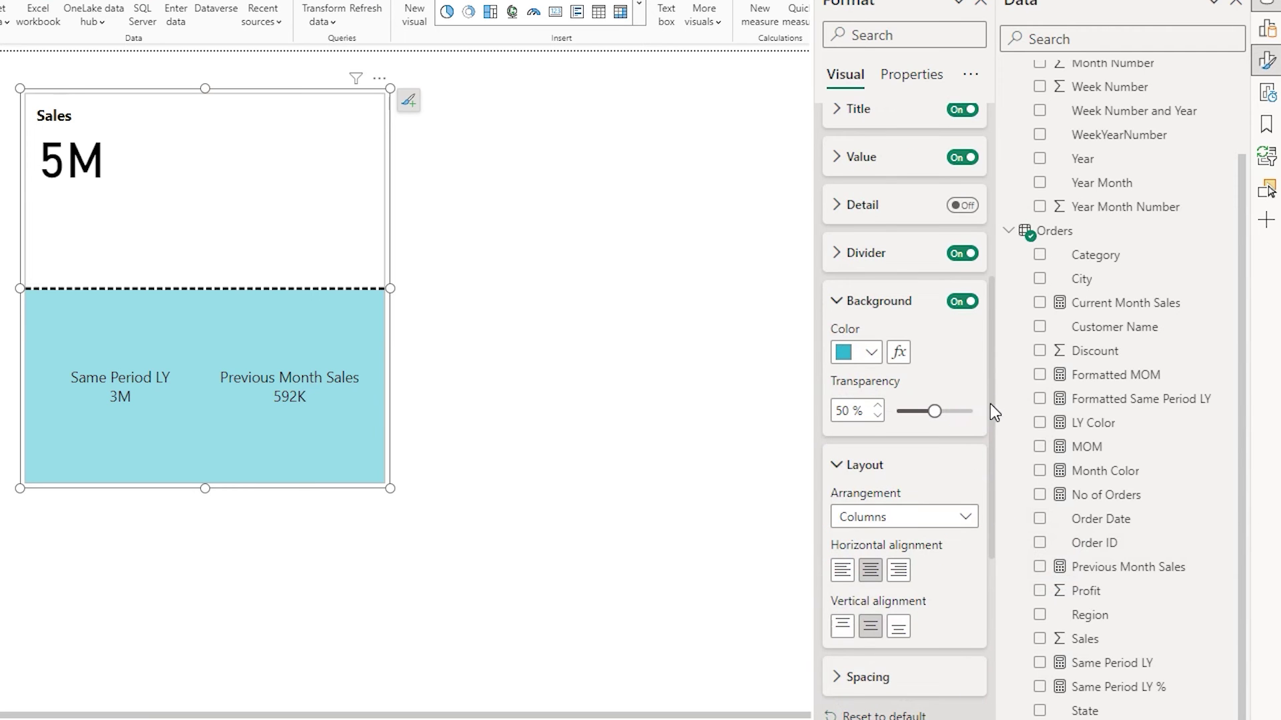
# Turn on the image for the Total Sales series and load it from the image URL ending in 8890/8890488.png
pyautogui.scroll(-8, 990, 404)
pyautogui.click(941, 384)
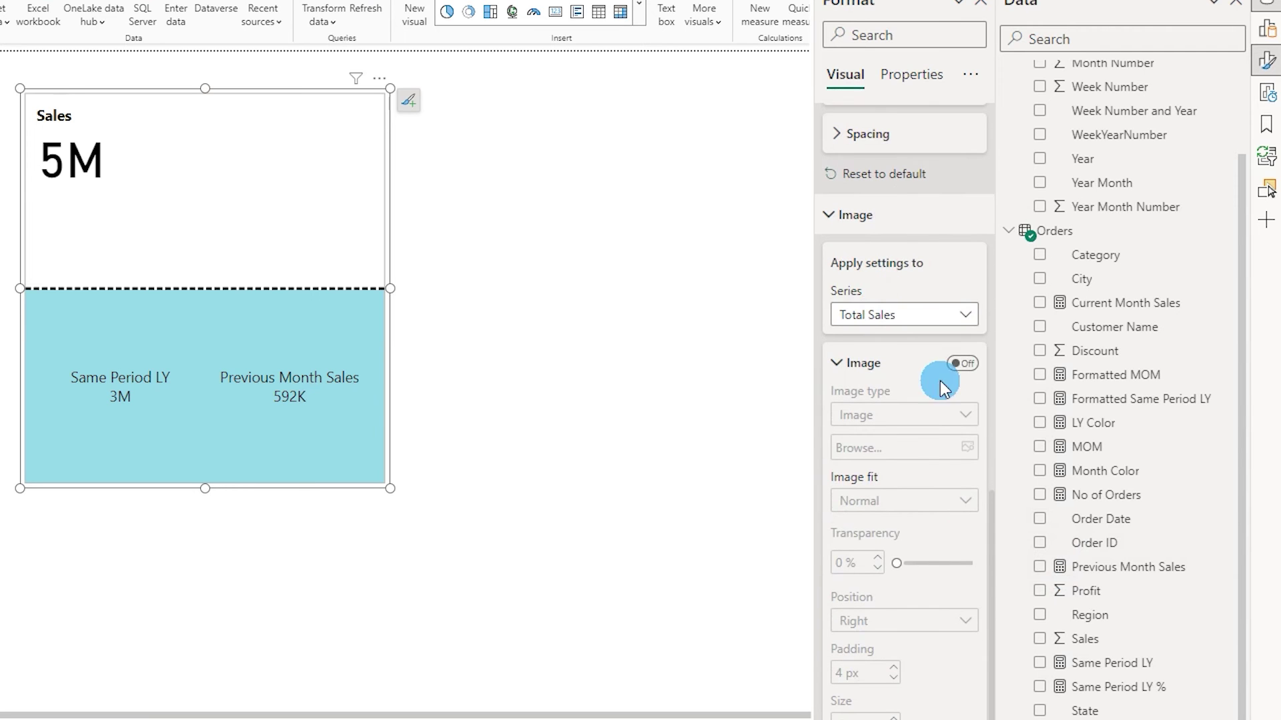
pyautogui.click(961, 367)
pyautogui.click(903, 415)
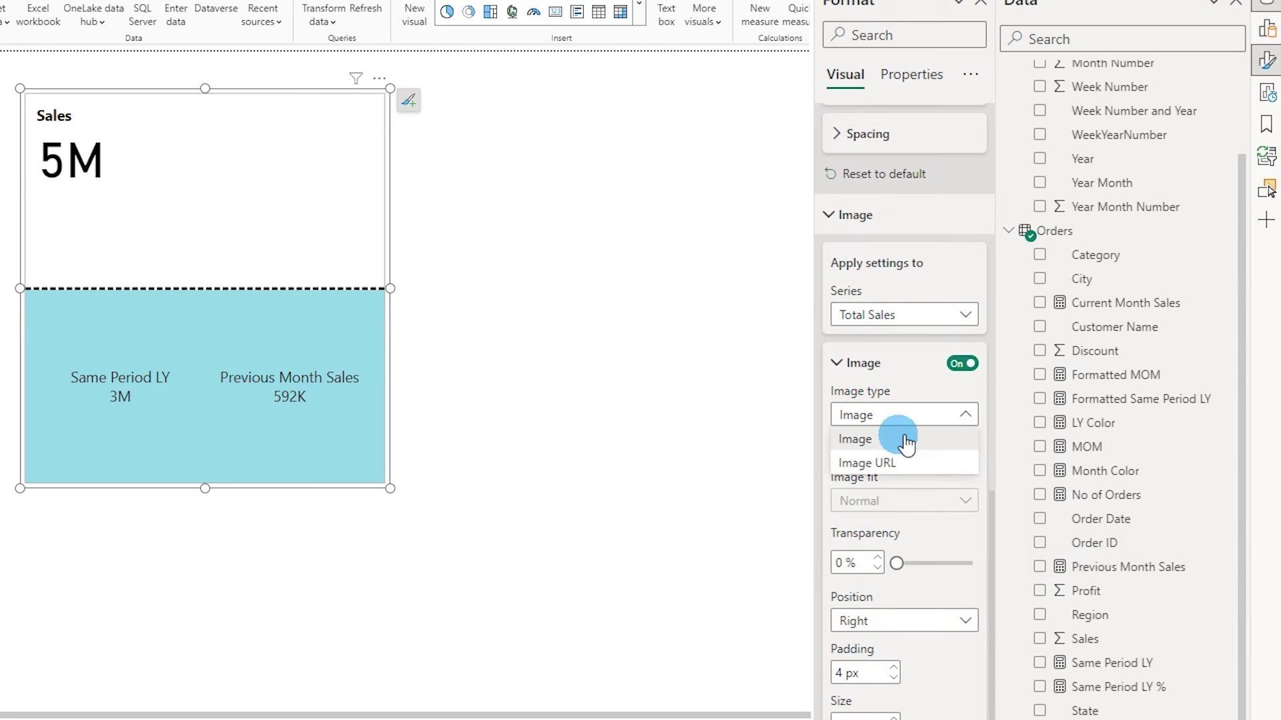
pyautogui.click(903, 464)
pyautogui.click(898, 460)
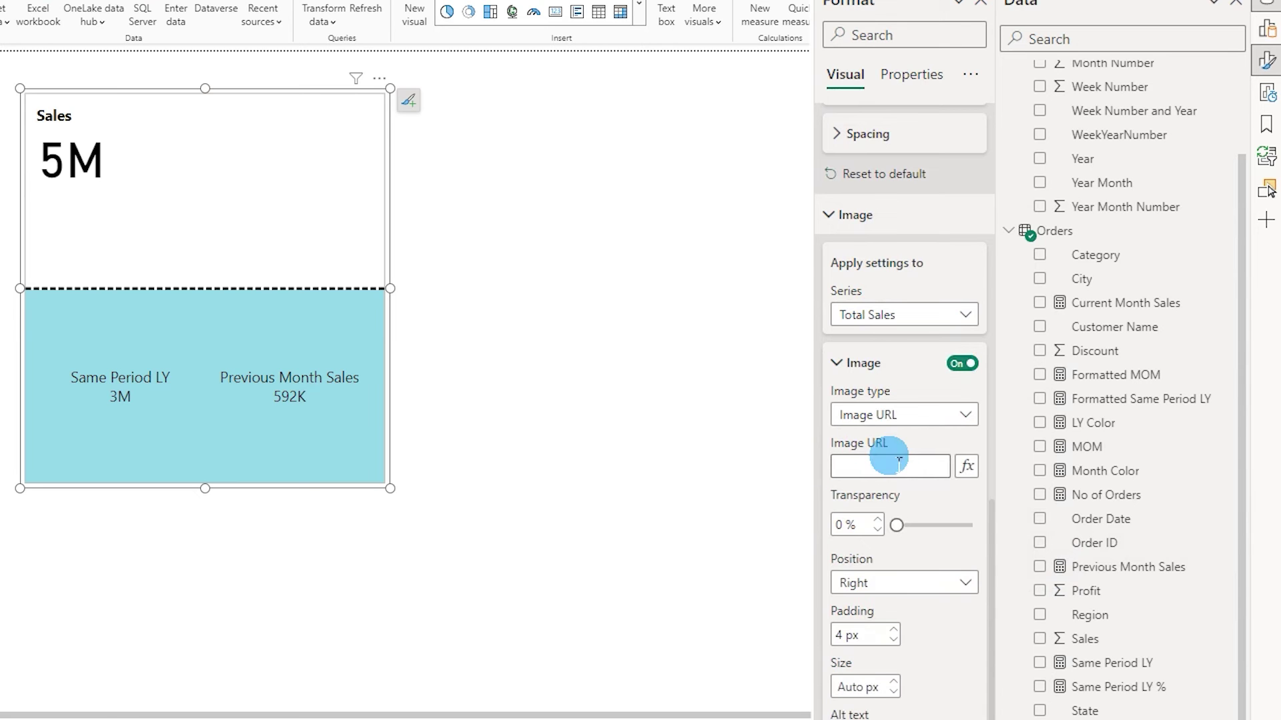
pyautogui.scroll(-1, 899, 461)
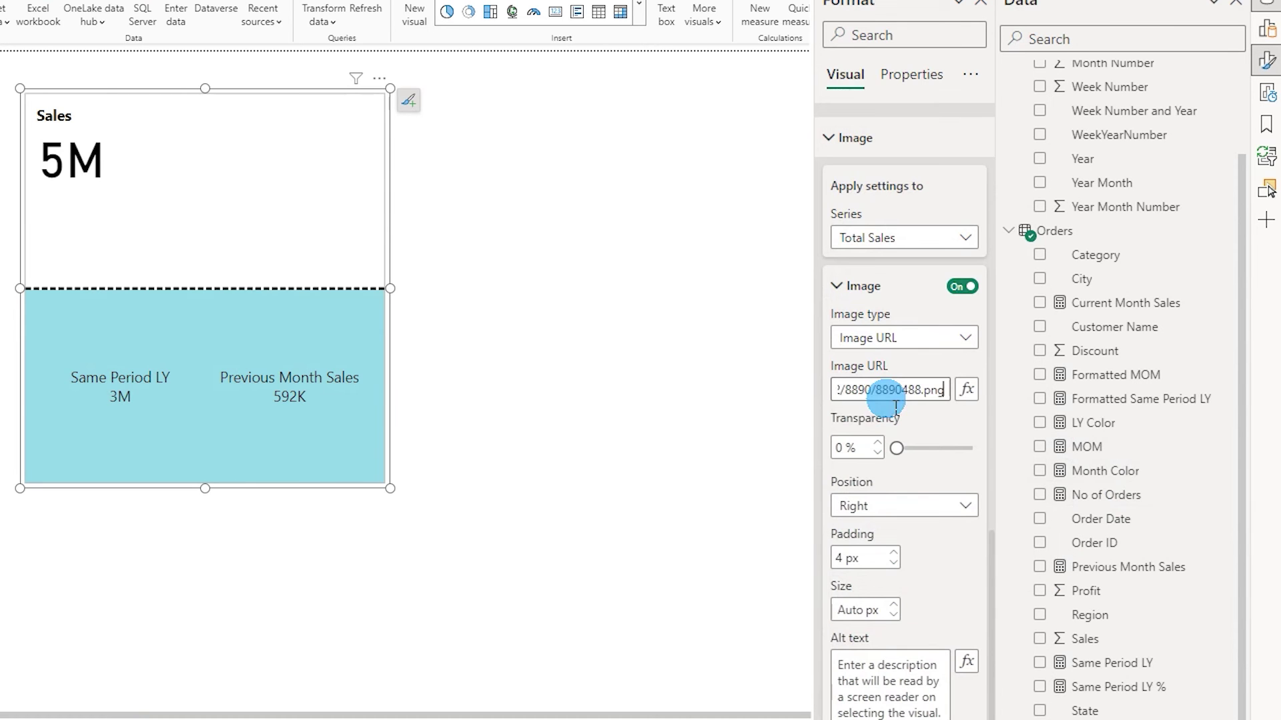
pyautogui.press('Tab')
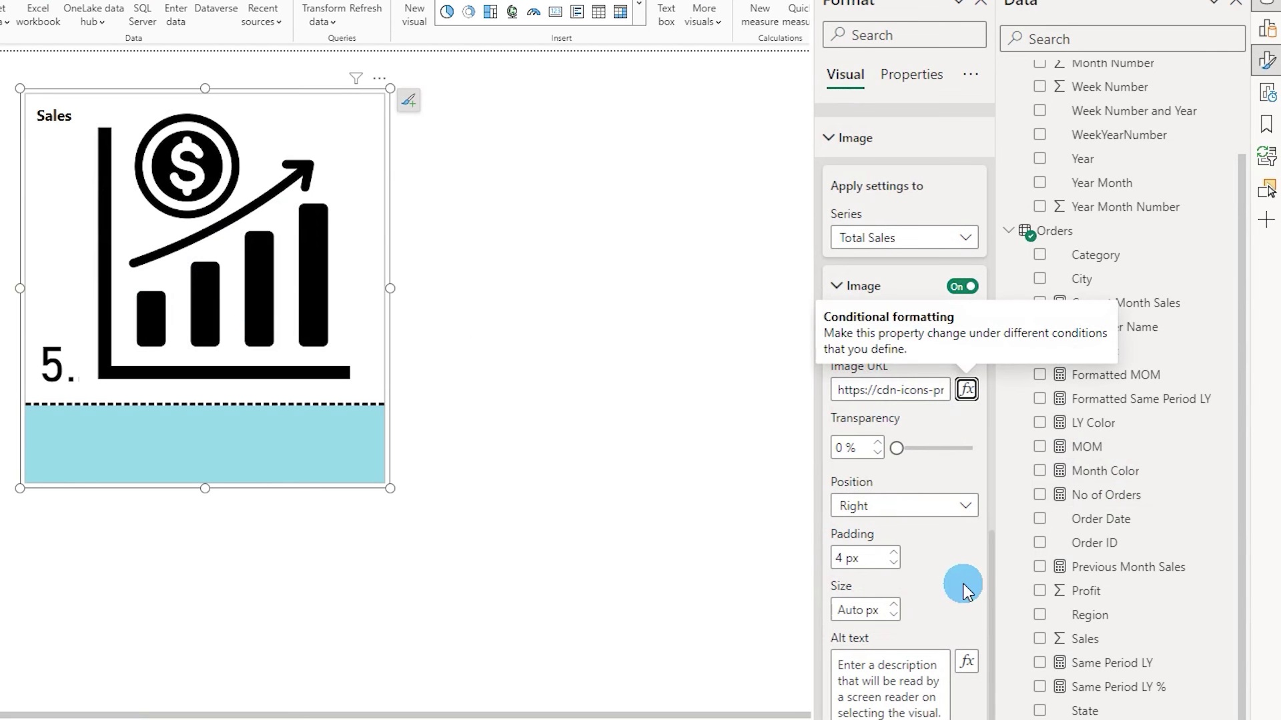
# Set the card image's size to 50 px and its position to Left
pyautogui.click(867, 611)
pyautogui.write('0')
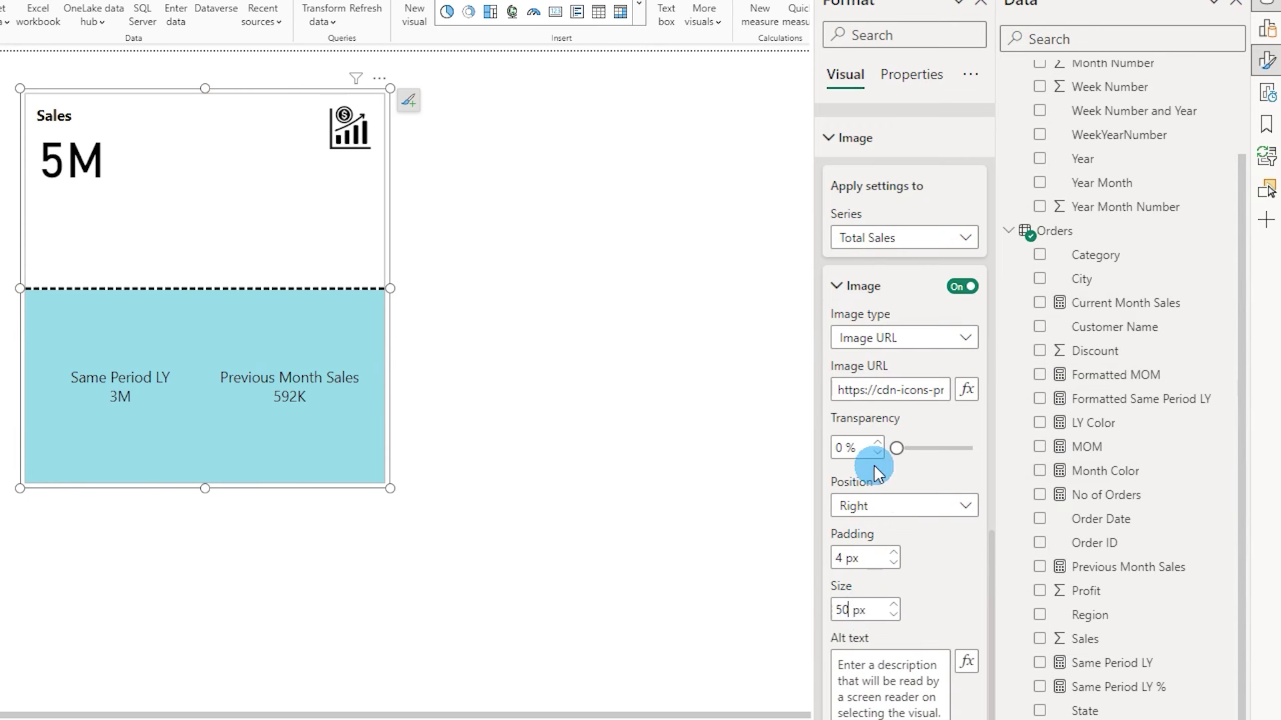
pyautogui.click(872, 515)
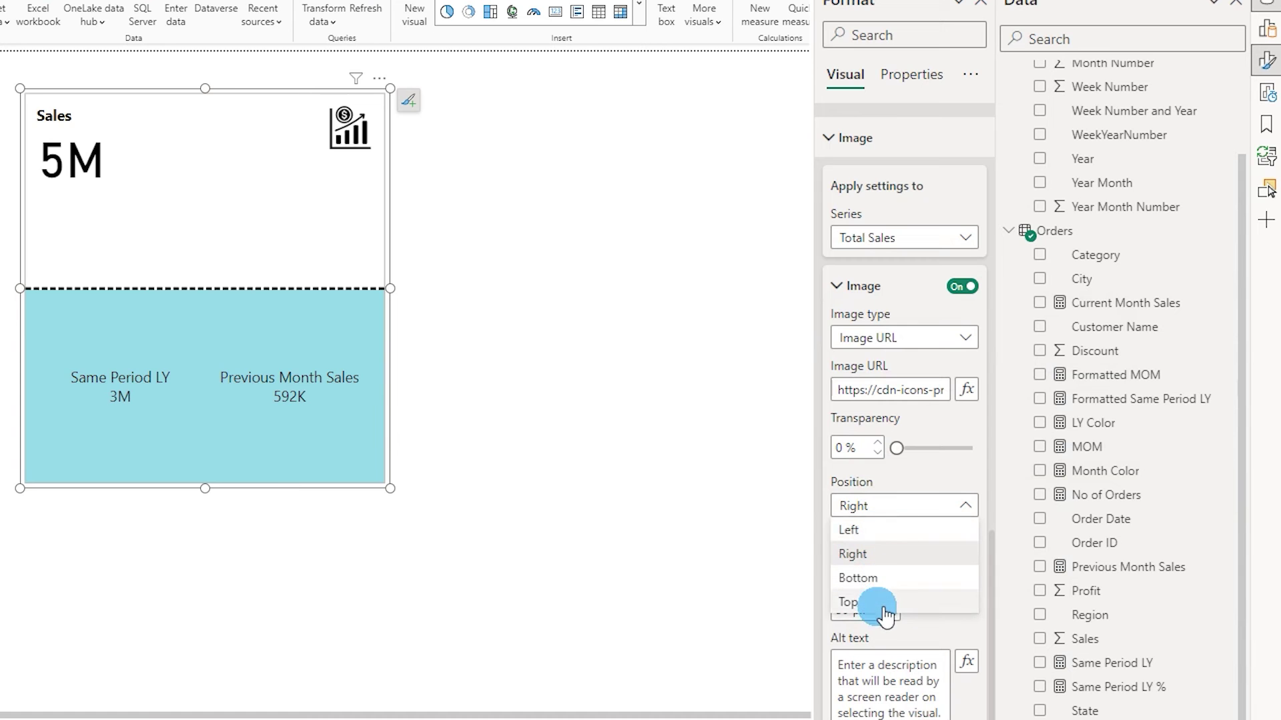
pyautogui.click(866, 536)
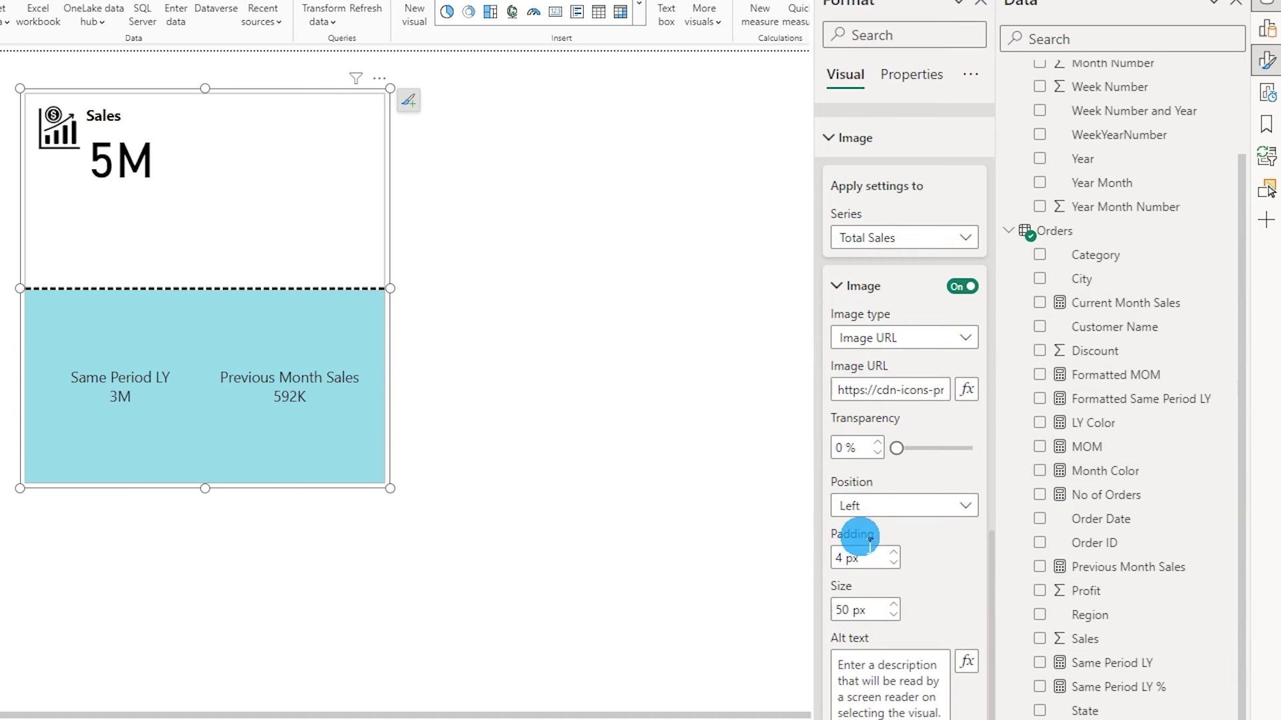
# Enlarge the card image, trying a size of 75 px and settling on 80 px
pyautogui.click(854, 610)
pyautogui.write('75')
pyautogui.press('Return')
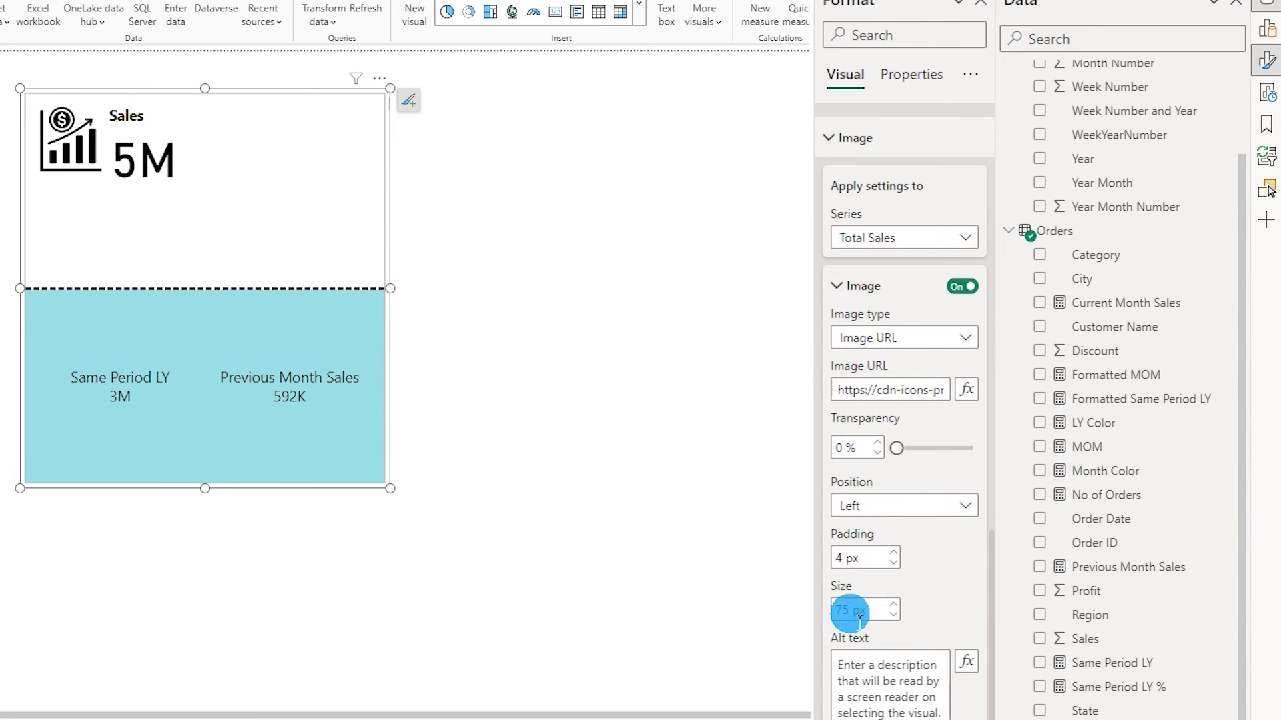
pyautogui.write('80')
pyautogui.press('Return')
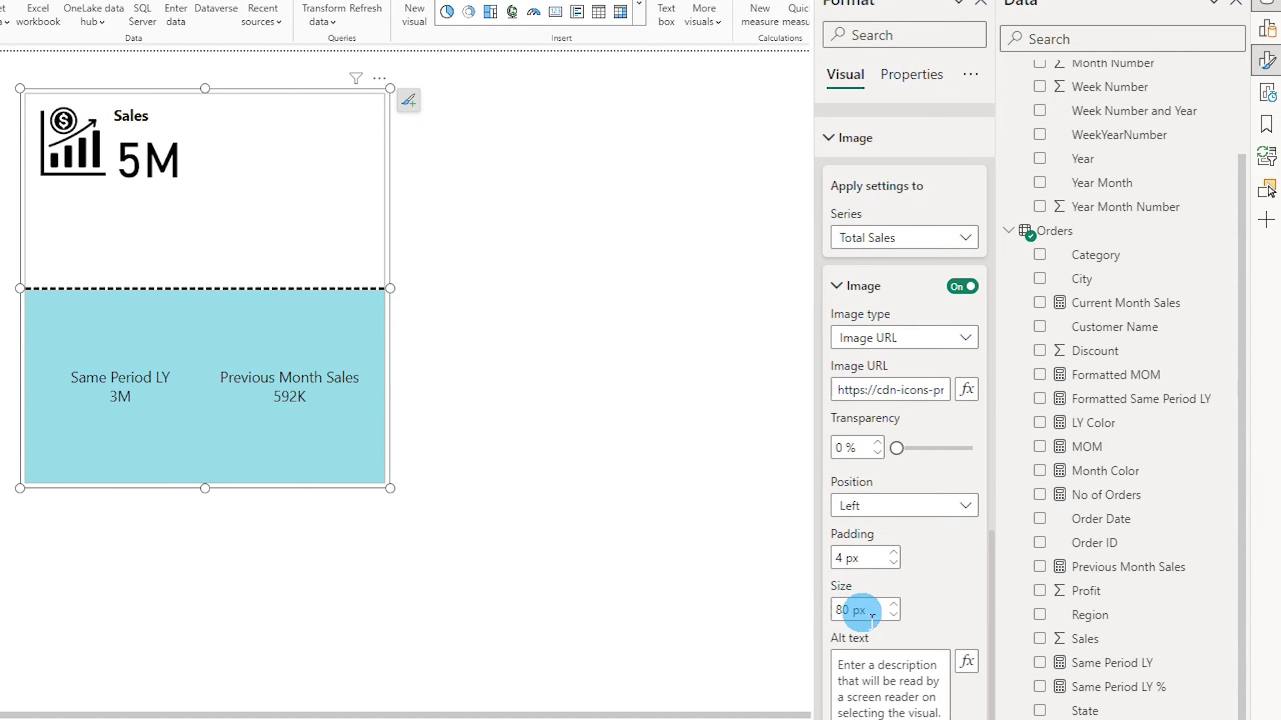
# Set the card layout's vertical alignment to Middle
pyautogui.moveTo(990, 579); pyautogui.dragTo(1009, 163)
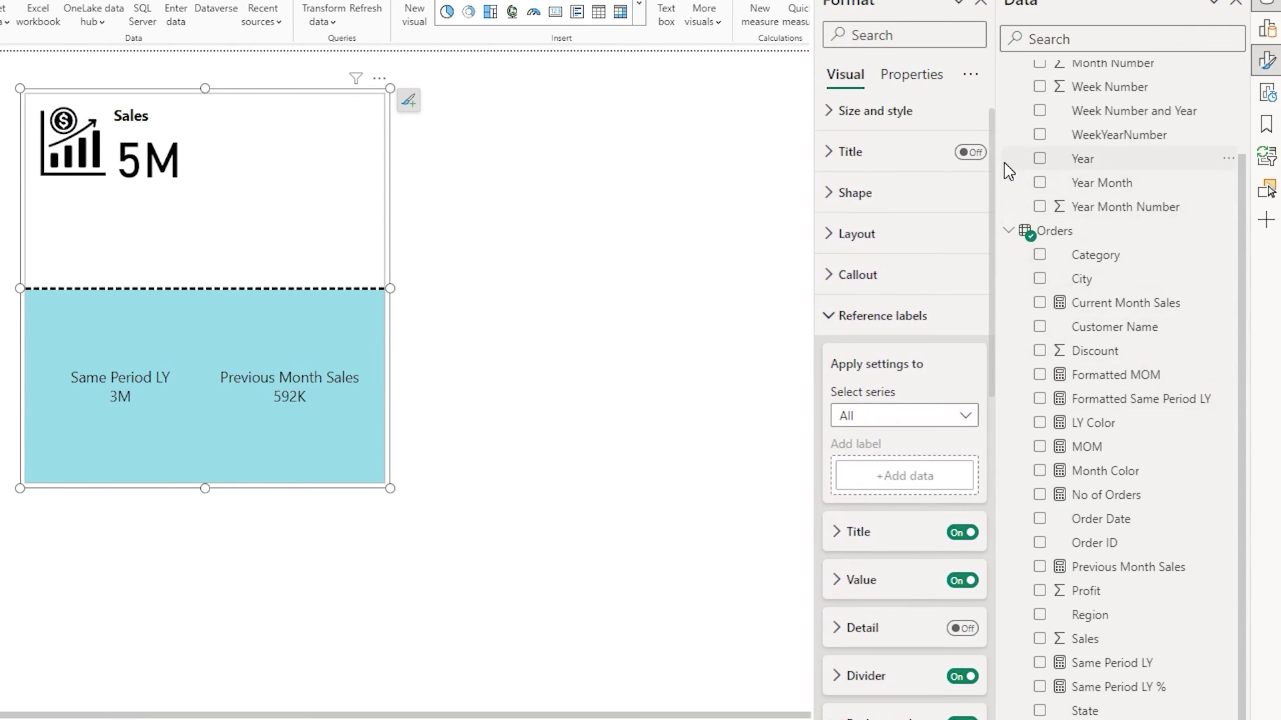
pyautogui.click(830, 274)
pyautogui.moveTo(992, 223)
pyautogui.mouseDown()
pyautogui.moveTo(992, 332)
pyautogui.moveTo(999, 230)
pyautogui.mouseUp()
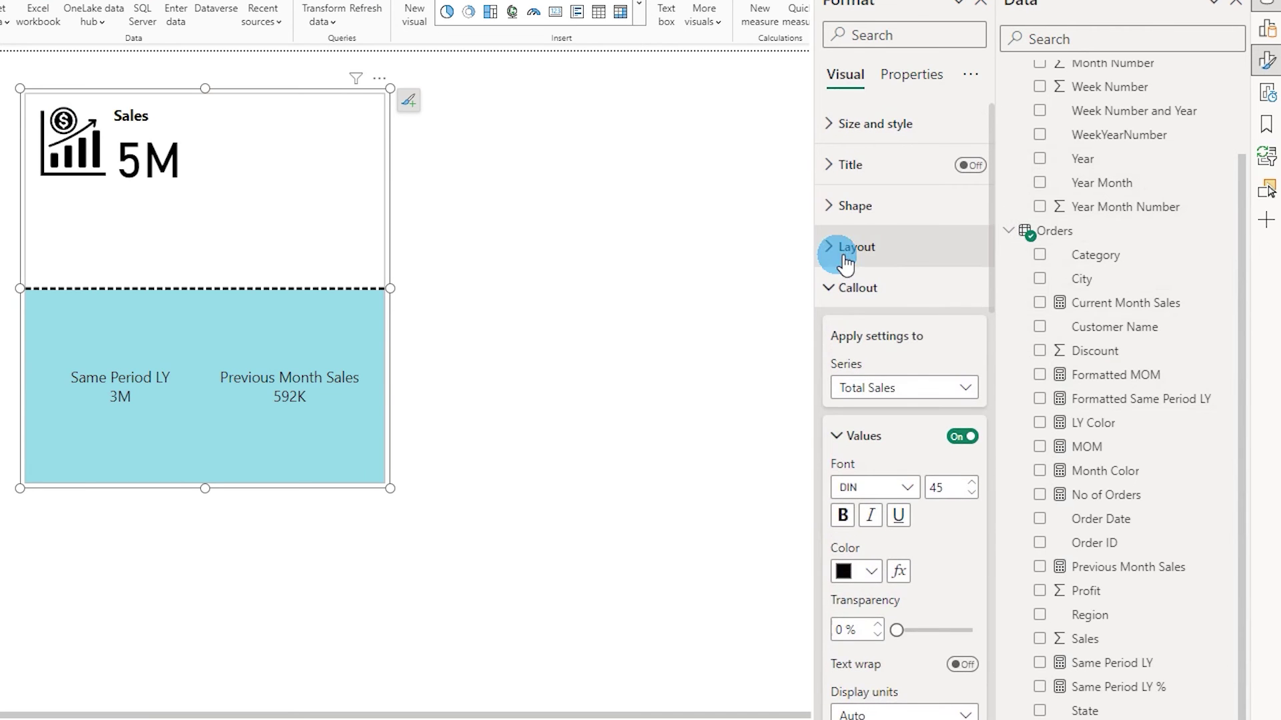
pyautogui.click(844, 261)
pyautogui.click(869, 317)
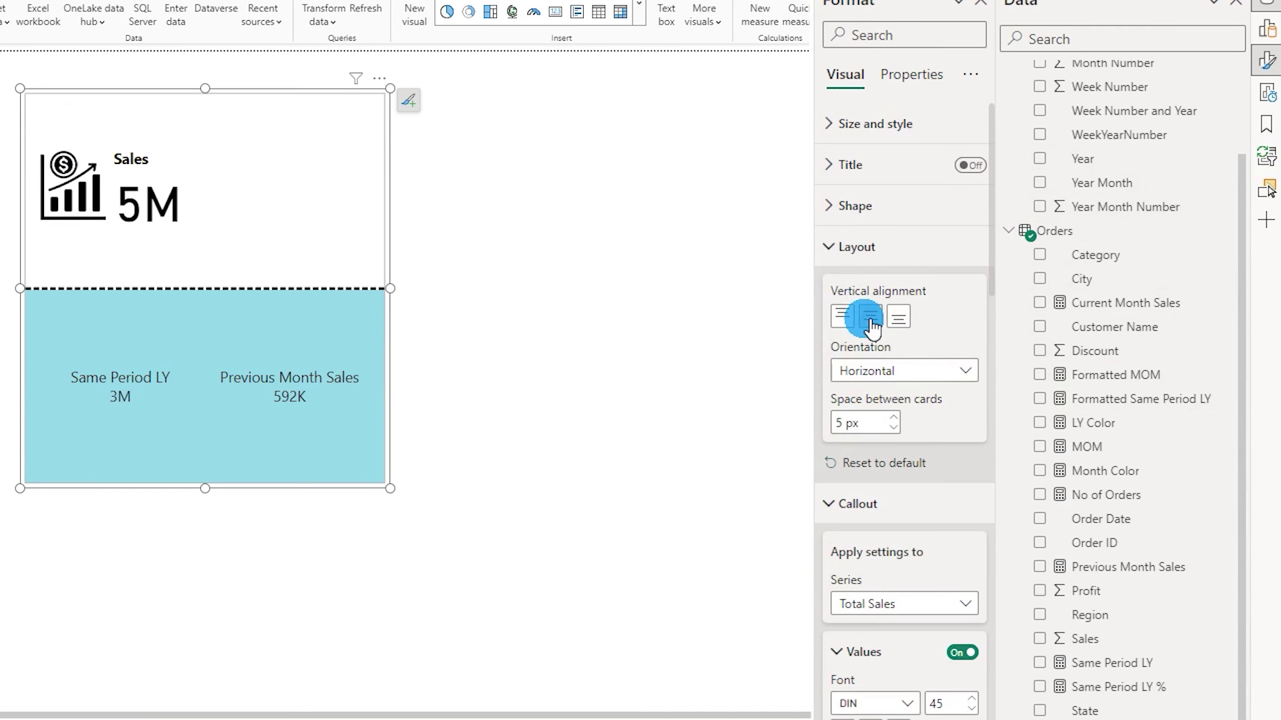
pyautogui.click(877, 331)
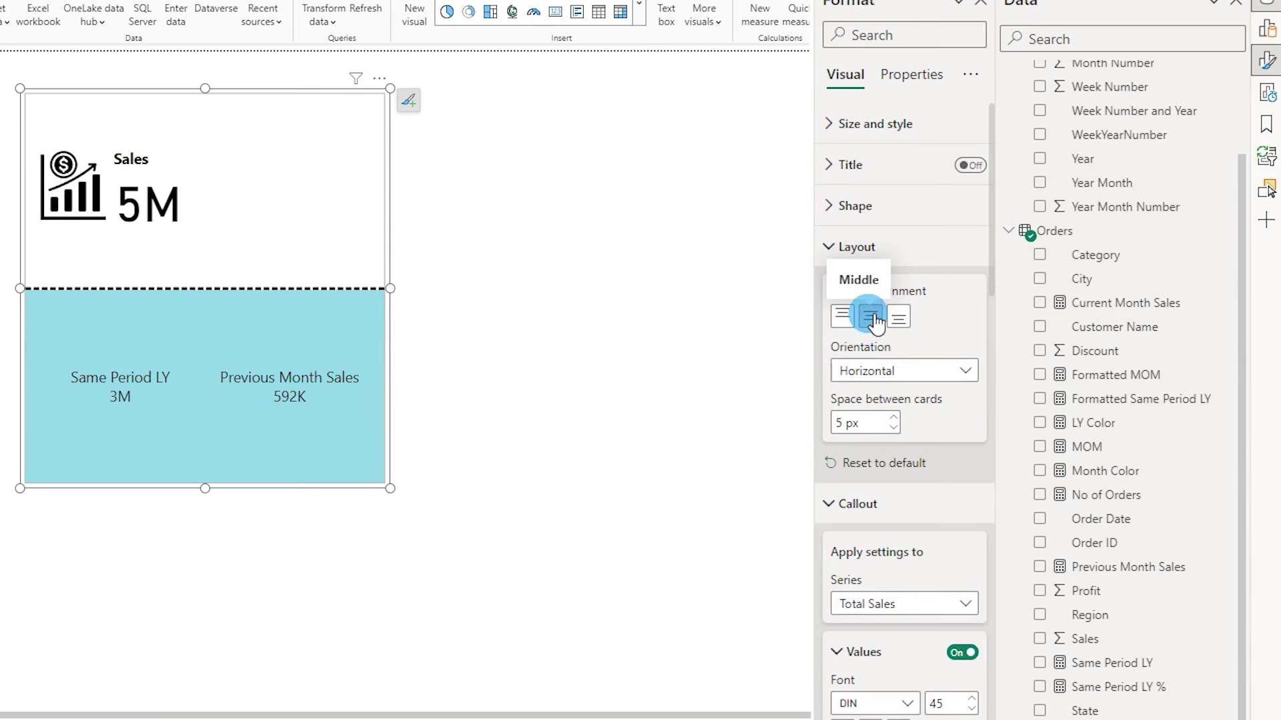
# Apply the reference label settings to the Total Sales series, with Same Period LY as the selected label
pyautogui.click(837, 247)
pyautogui.click(923, 289)
pyautogui.moveTo(992, 214); pyautogui.dragTo(963, 260)
pyautogui.click(882, 275)
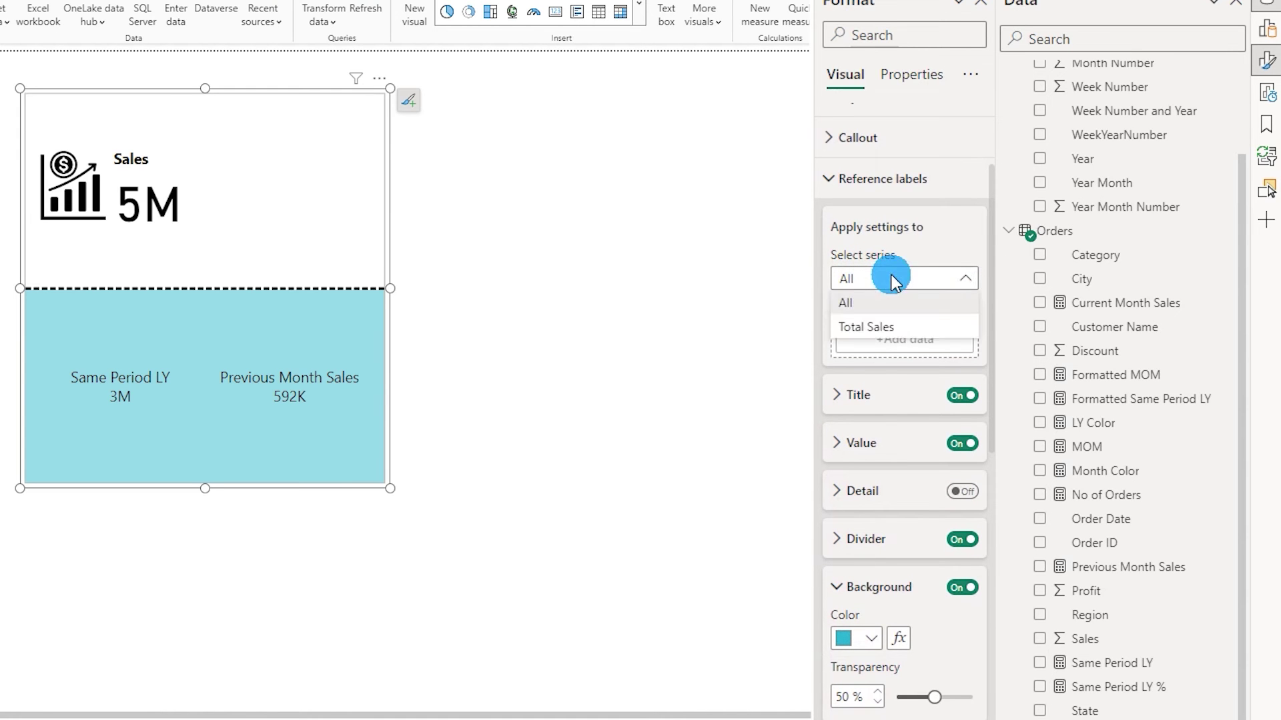
pyautogui.click(874, 326)
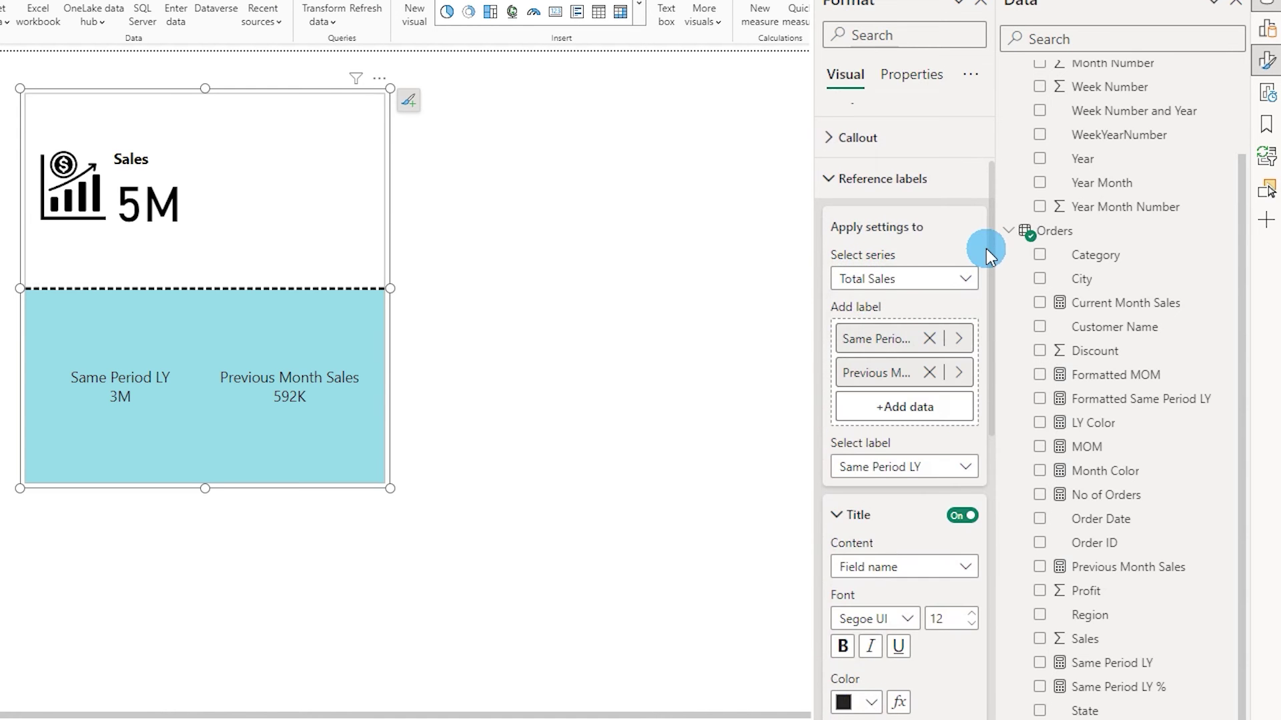
pyautogui.scroll(-2, 981, 274)
pyautogui.click(966, 290)
pyautogui.moveTo(891, 241); pyautogui.dragTo(908, 360)
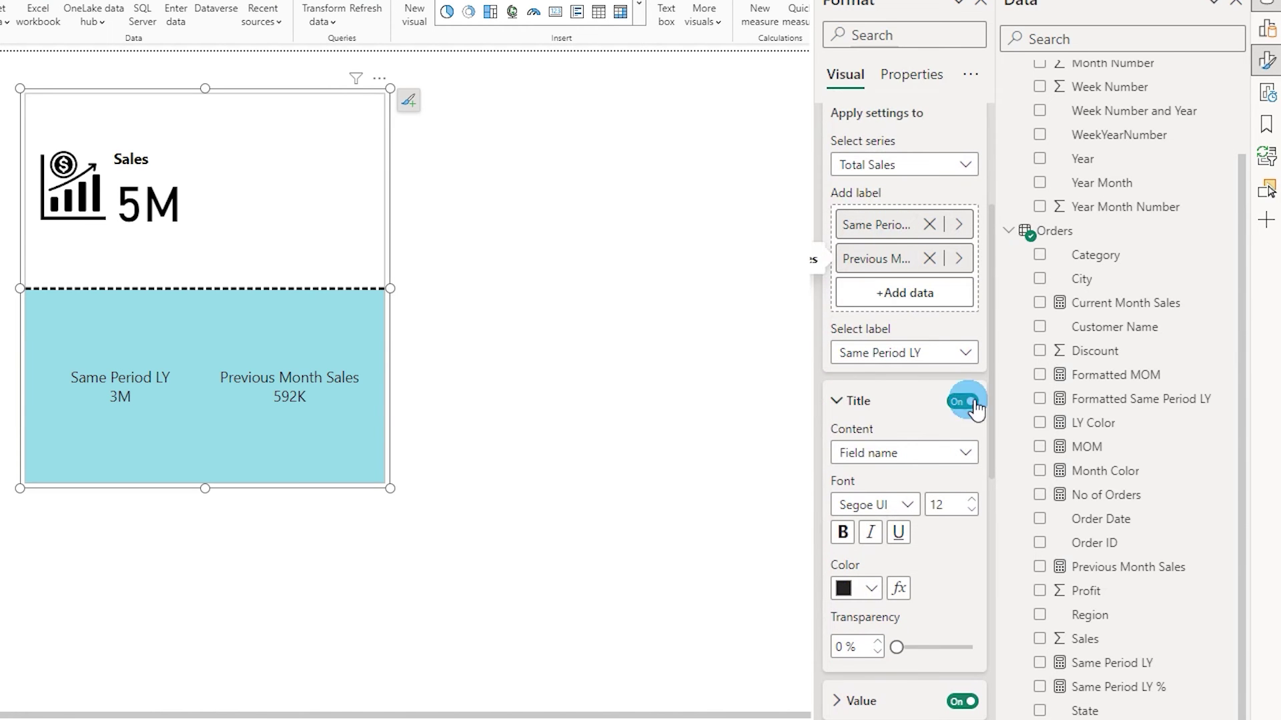
pyautogui.scroll(-2, 991, 294)
pyautogui.click(875, 254)
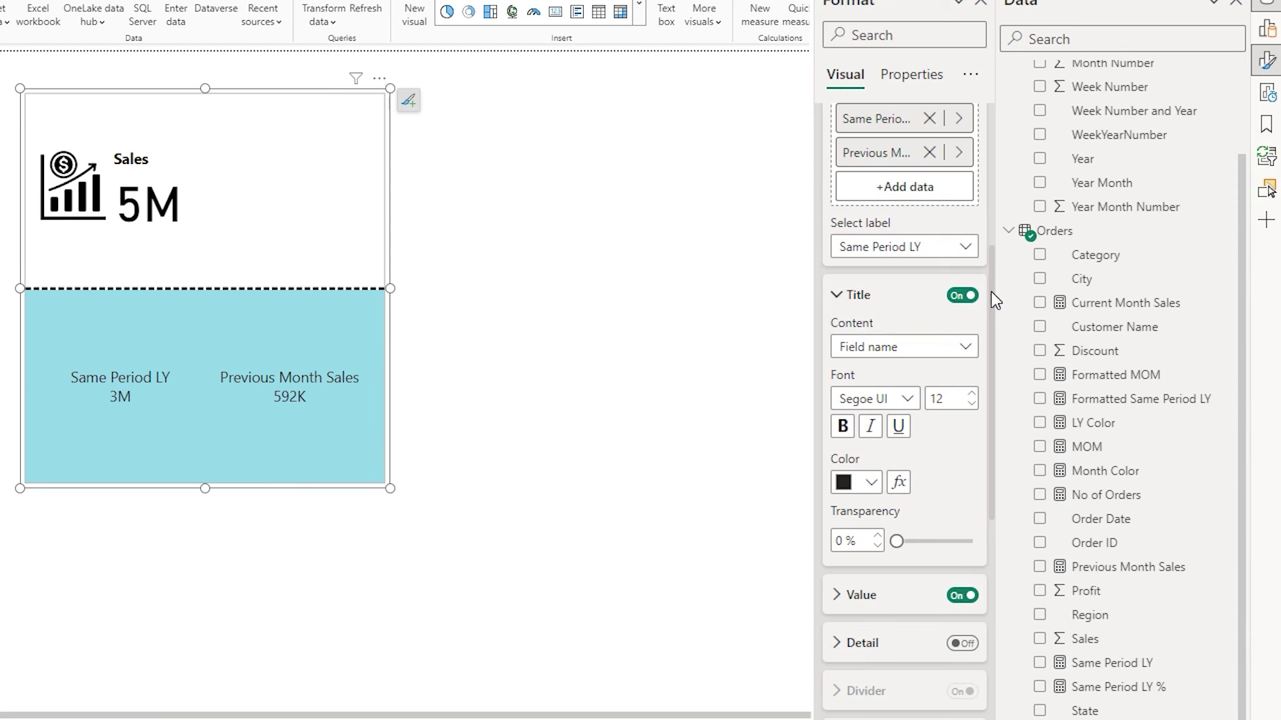
pyautogui.scroll(-2, 995, 301)
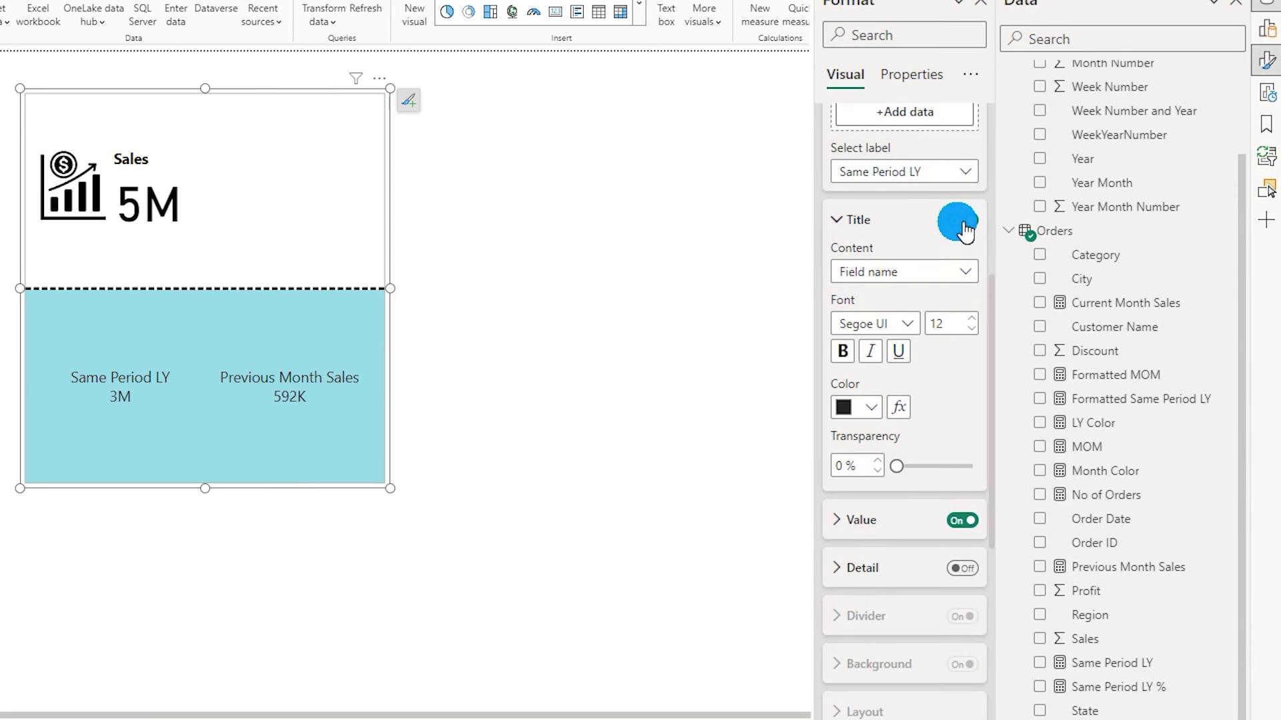
# Try Custom content for the Same Period LY label's title, and return it to Field name
pyautogui.click(860, 270)
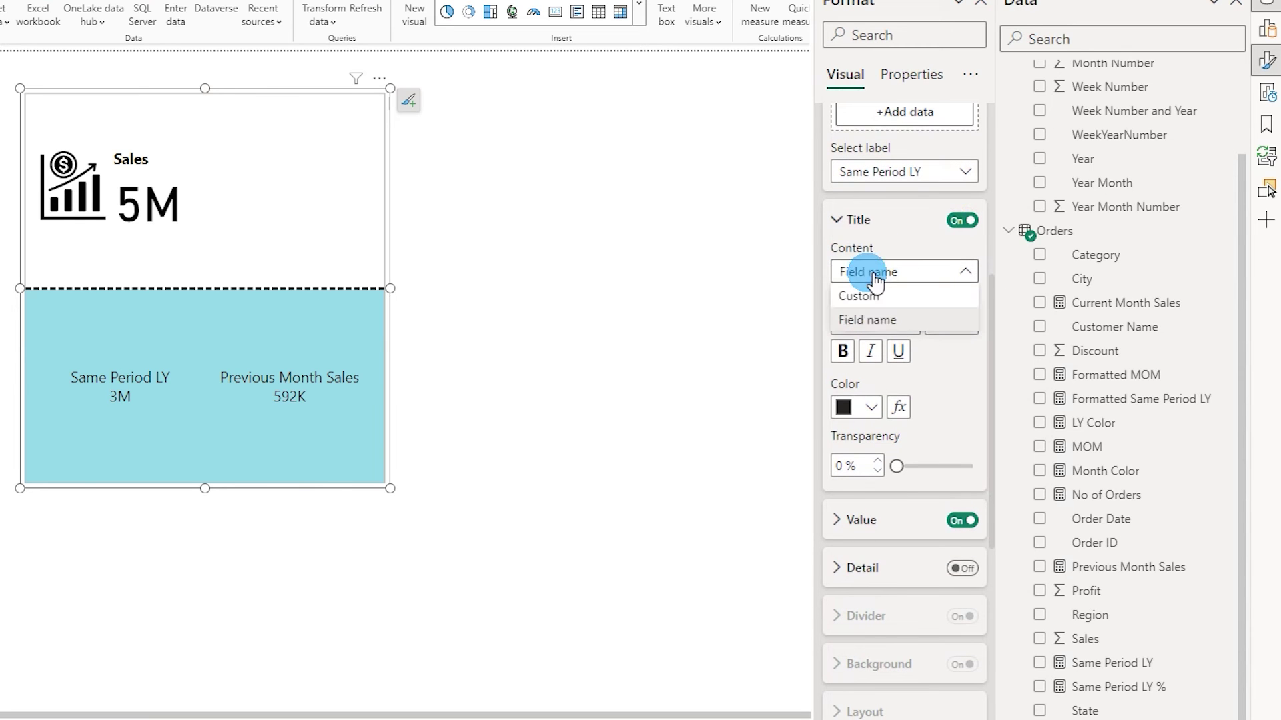
pyautogui.click(873, 298)
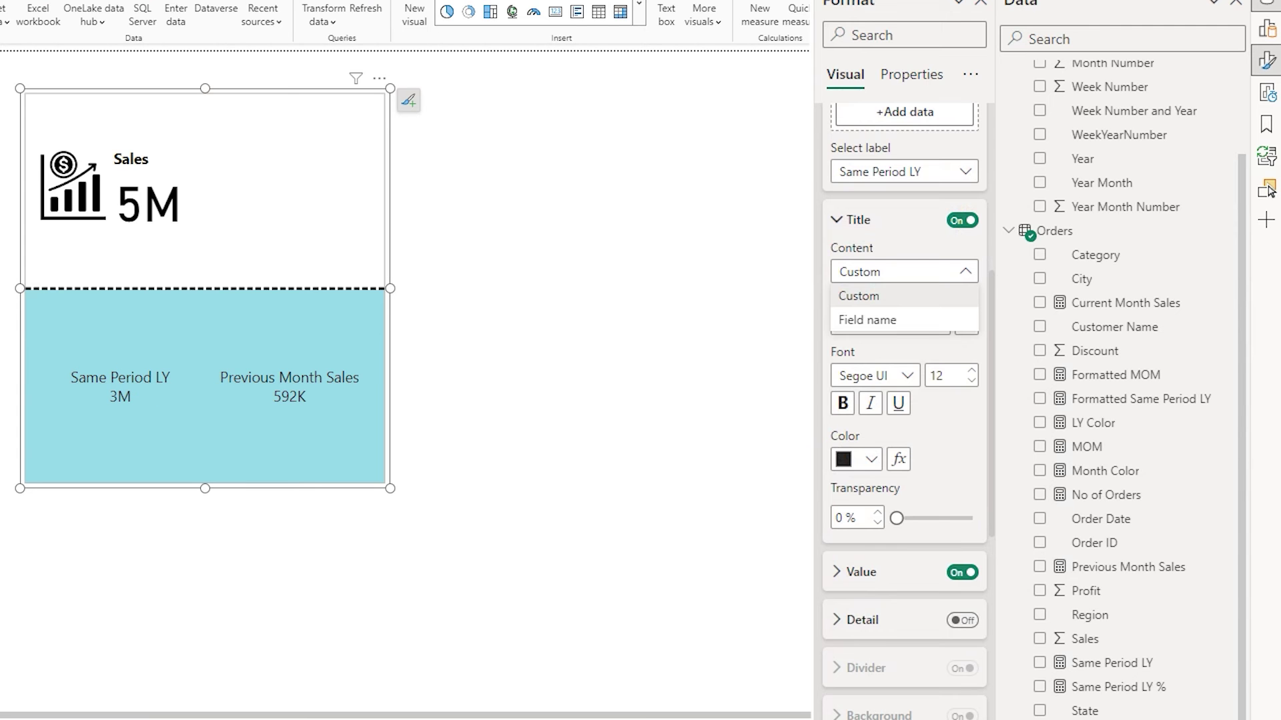
pyautogui.click(874, 295)
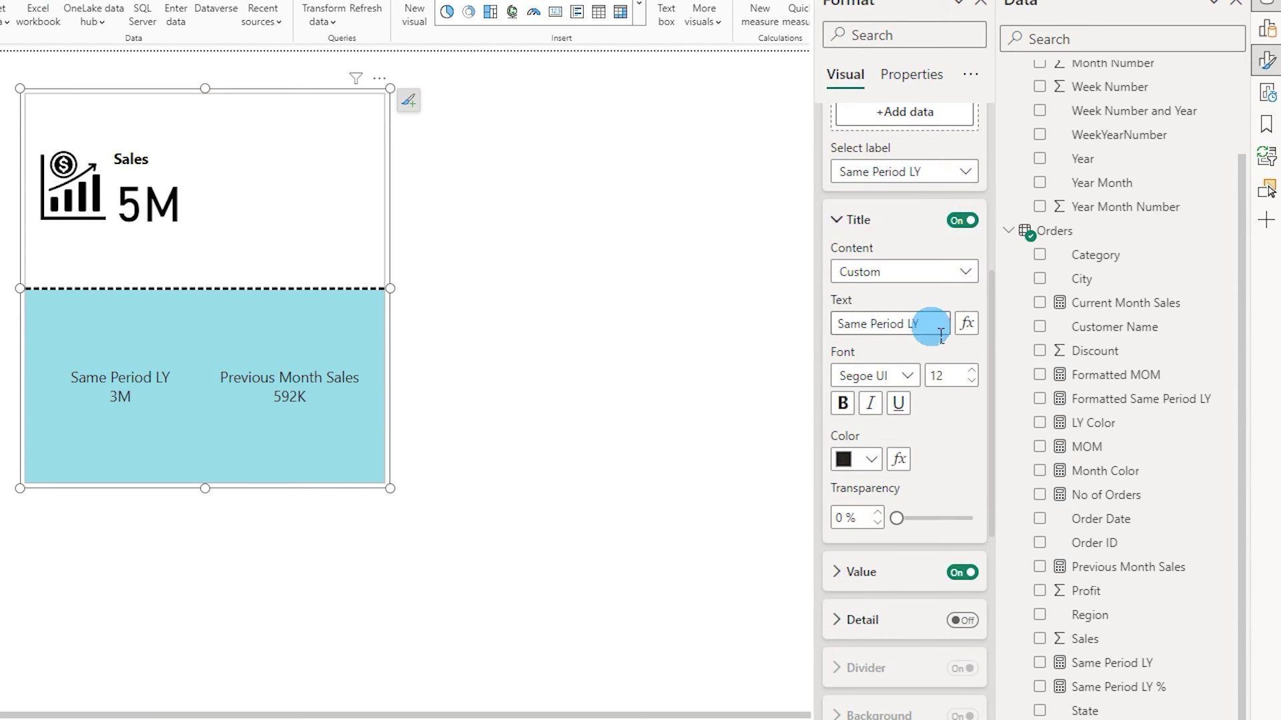
pyautogui.moveTo(929, 322); pyautogui.dragTo(843, 334)
pyautogui.click(909, 323)
pyautogui.click(933, 284)
pyautogui.click(874, 321)
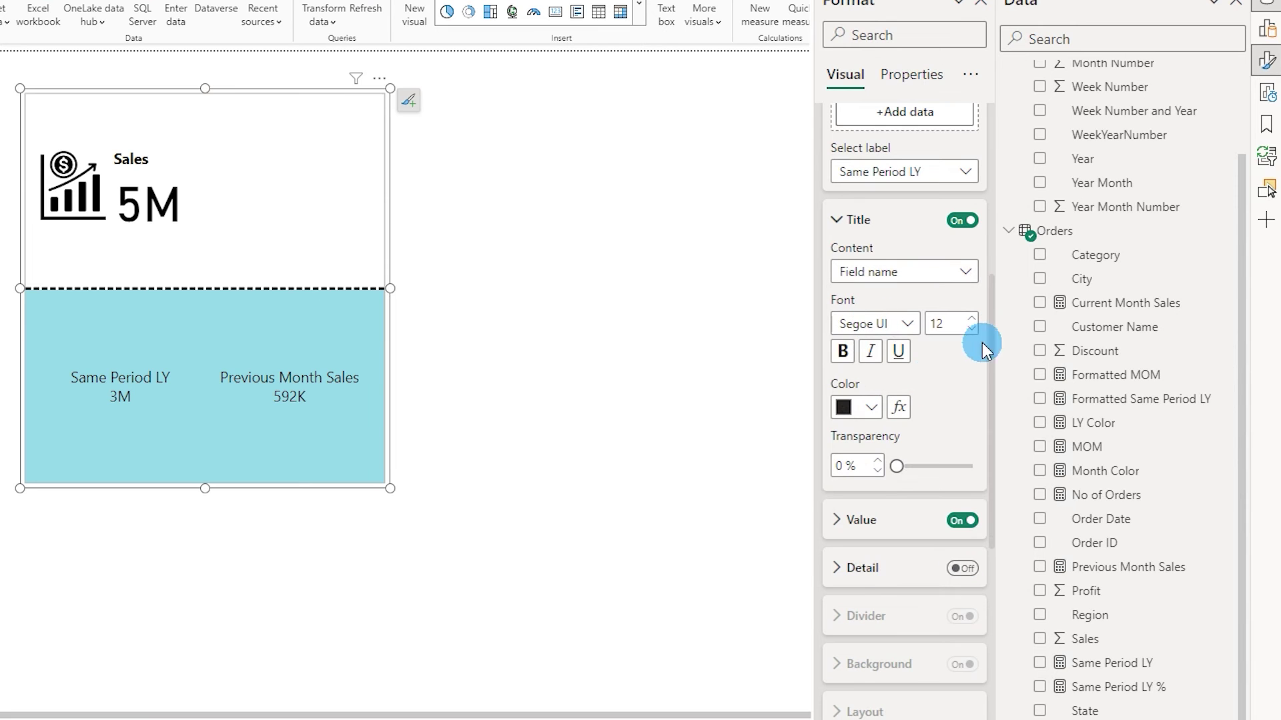
# Make the Same Period LY label's title bold and set its value decimal places to 2
pyautogui.click(844, 354)
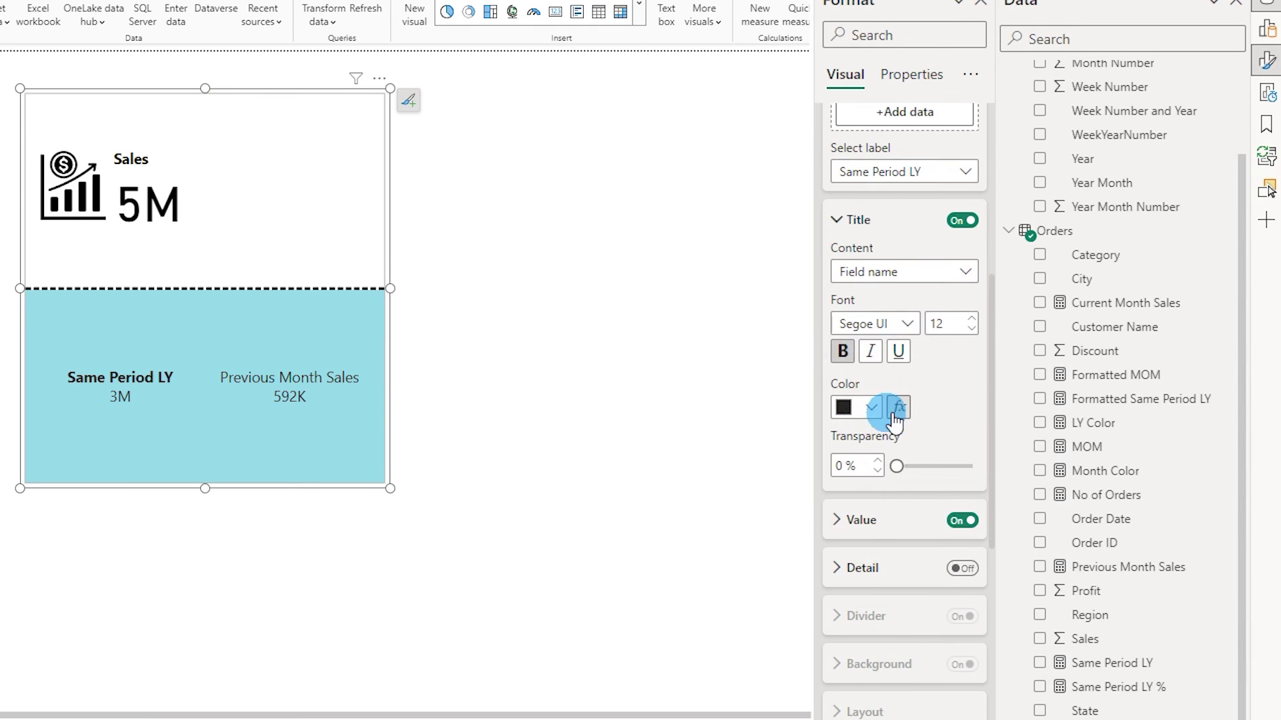
pyautogui.click(909, 534)
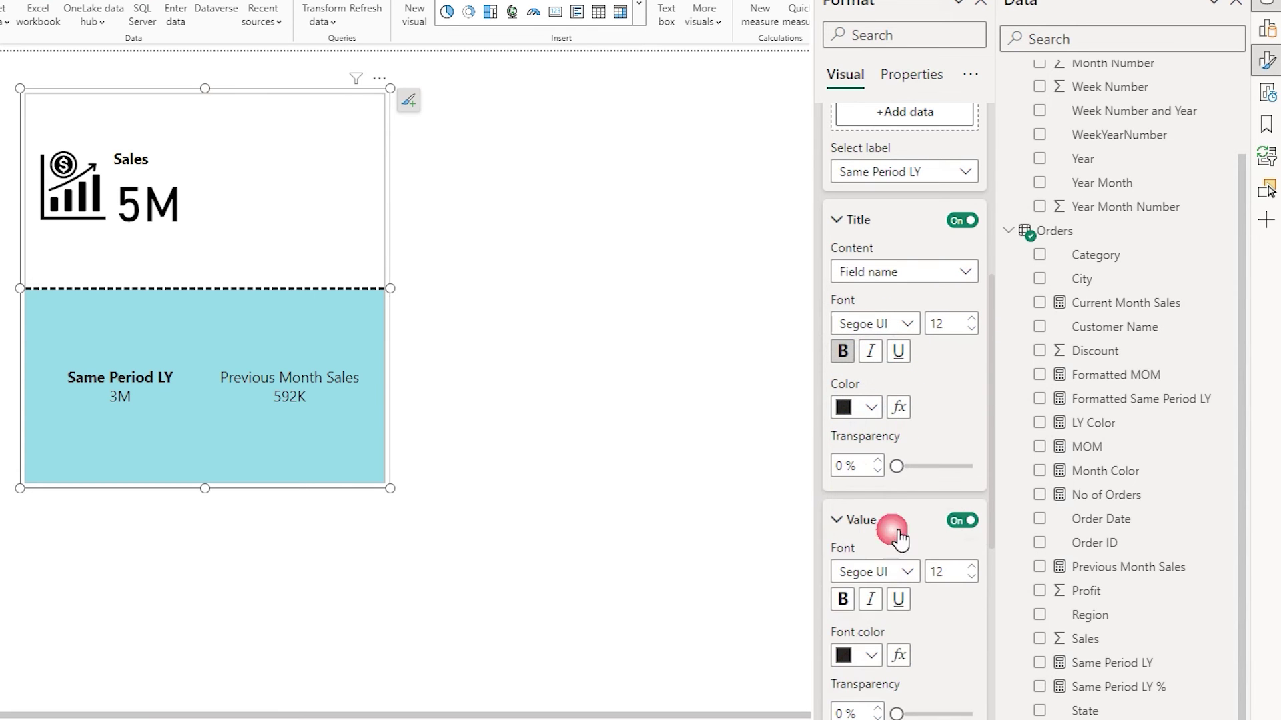
pyautogui.moveTo(992, 390); pyautogui.dragTo(988, 491)
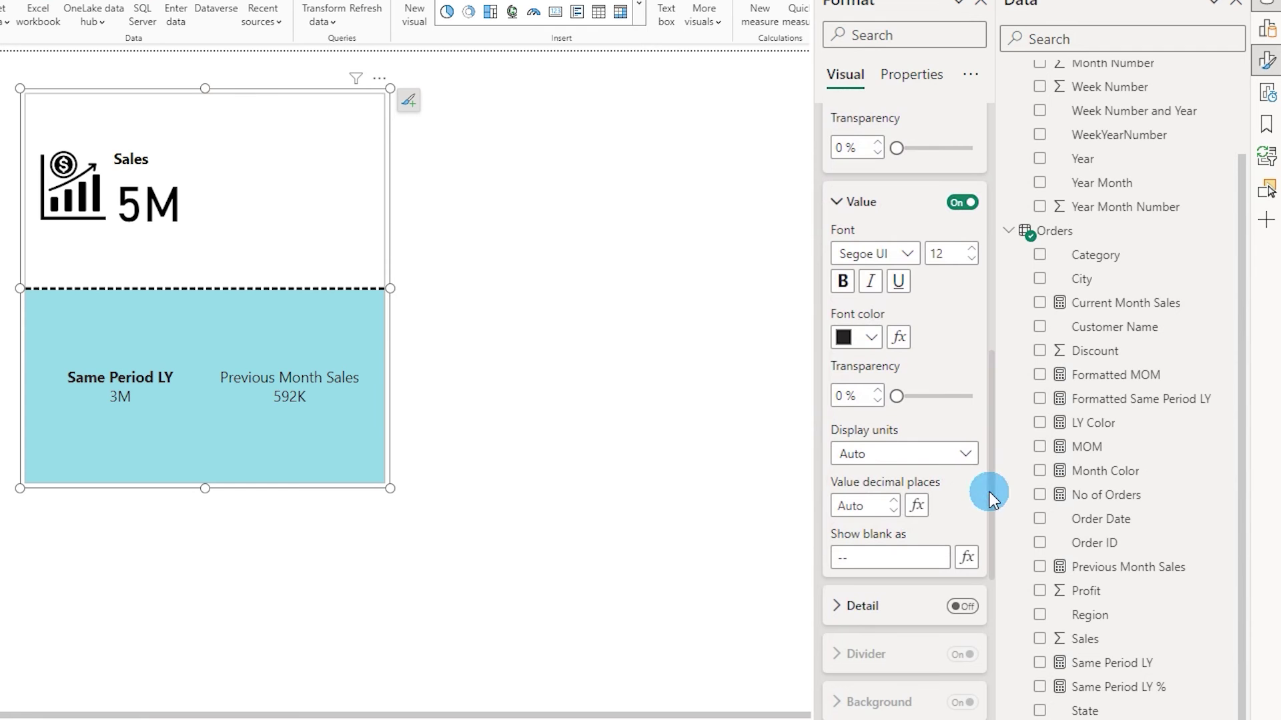
pyautogui.click(861, 505)
pyautogui.write('2')
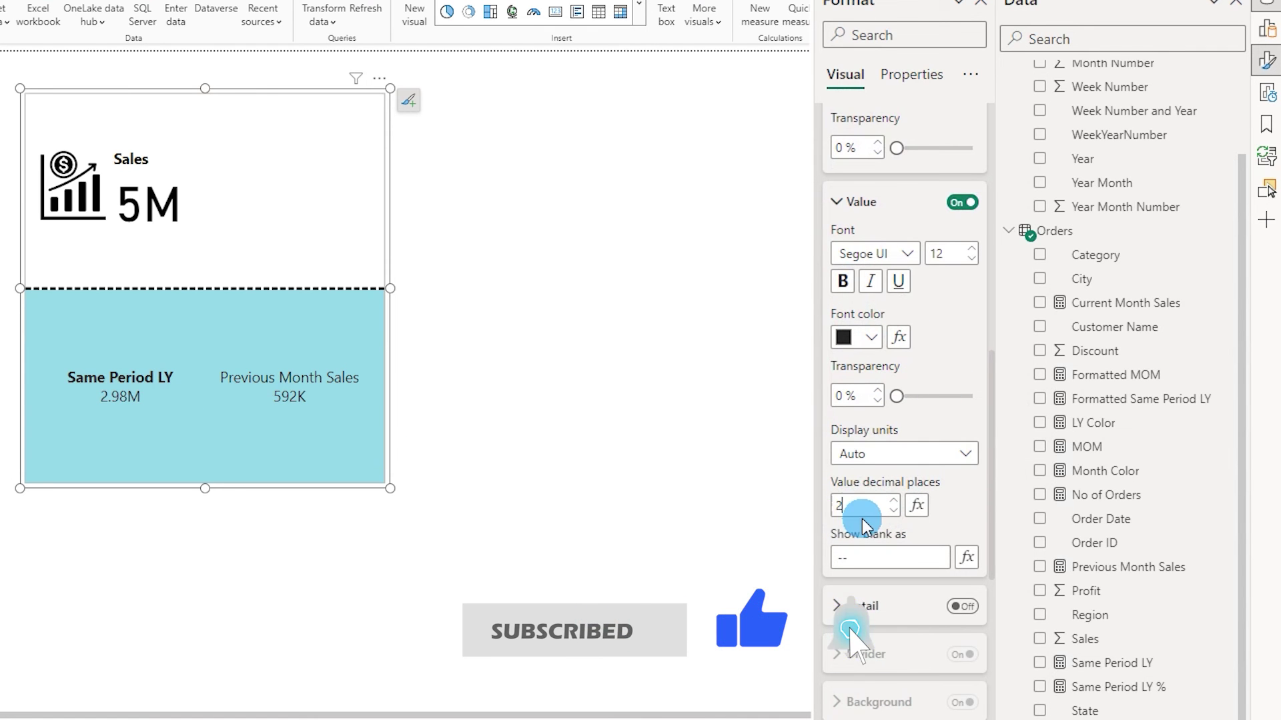
# Turn on the detail for the Same Period LY reference label and expand its settings
pyautogui.click(860, 605)
pyautogui.scroll(-1, 918, 302)
pyautogui.scroll(-4, 918, 302)
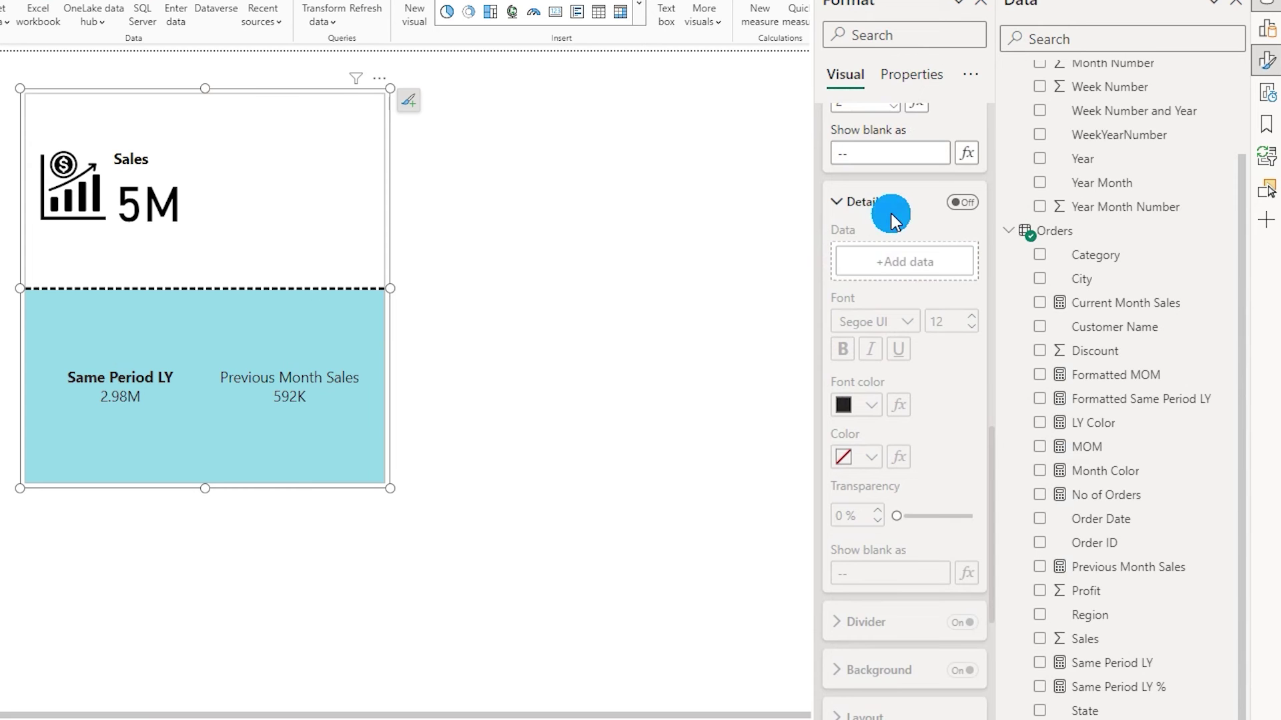
pyautogui.click(944, 206)
pyautogui.click(962, 202)
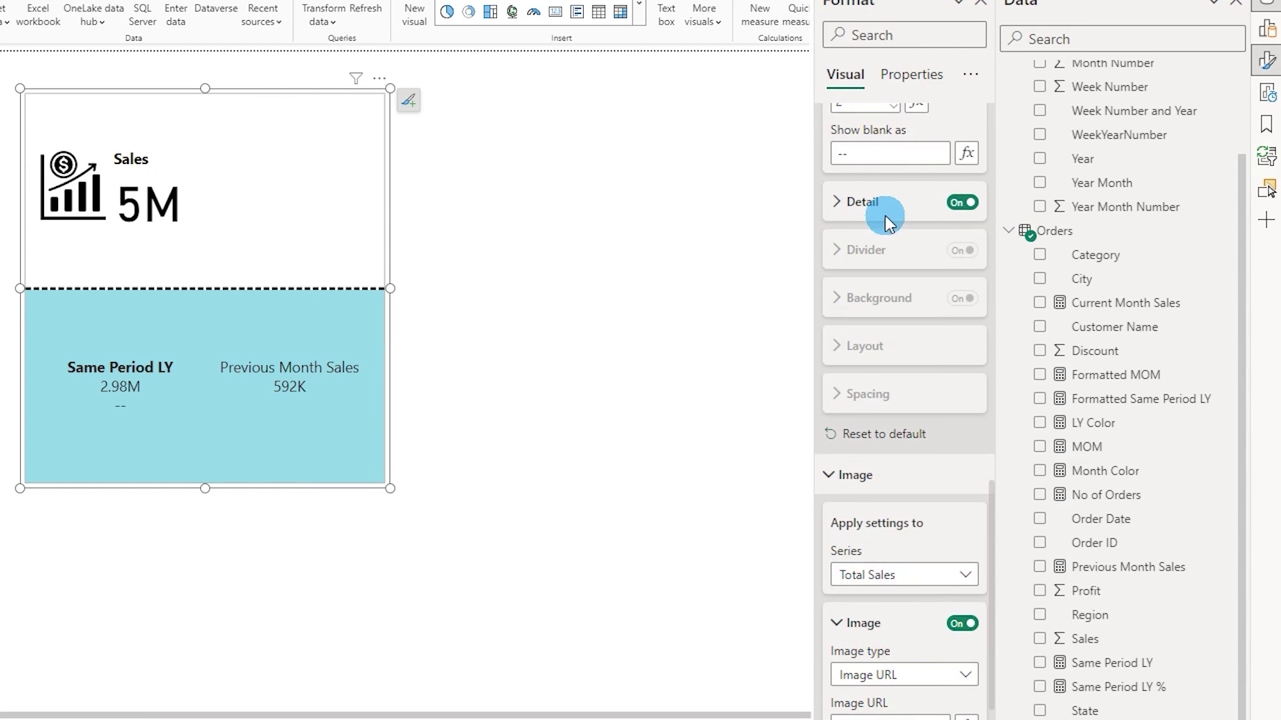
pyautogui.click(846, 201)
pyautogui.click(903, 271)
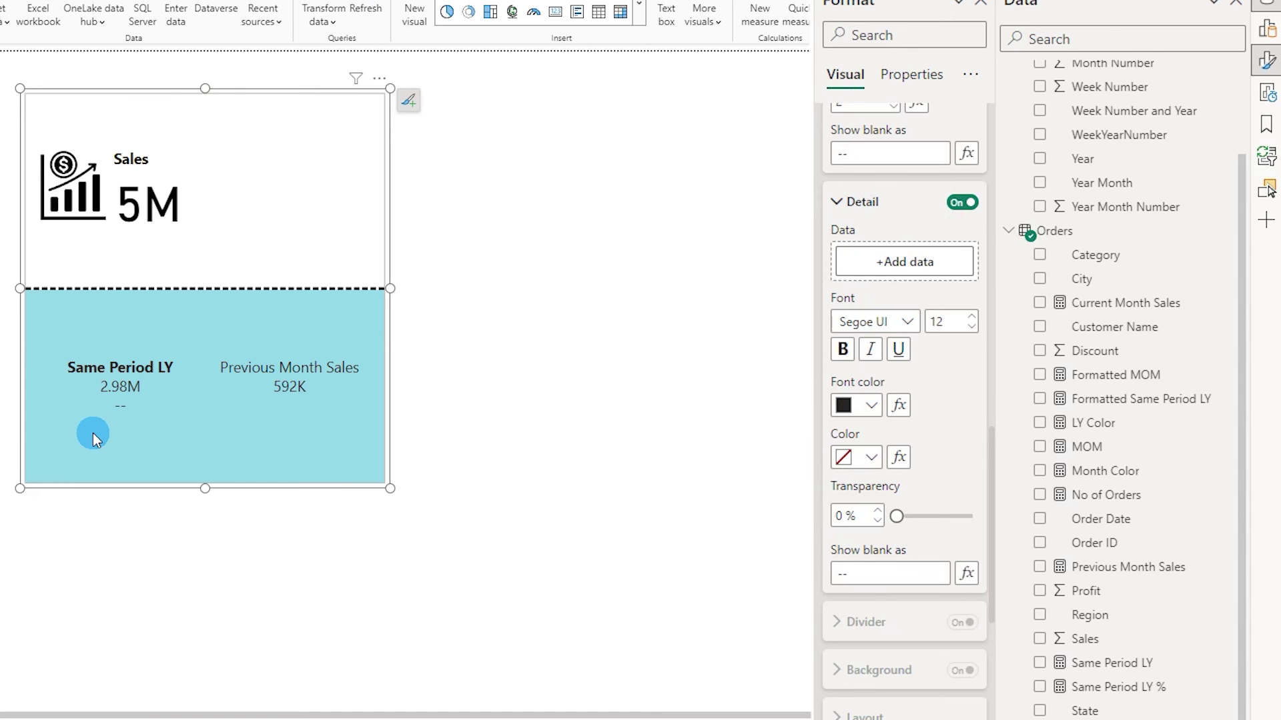
# Add the Formatted Same Period LY measure from the Orders table as the Same Period LY label's detail data
pyautogui.scroll(10, 1004, 360)
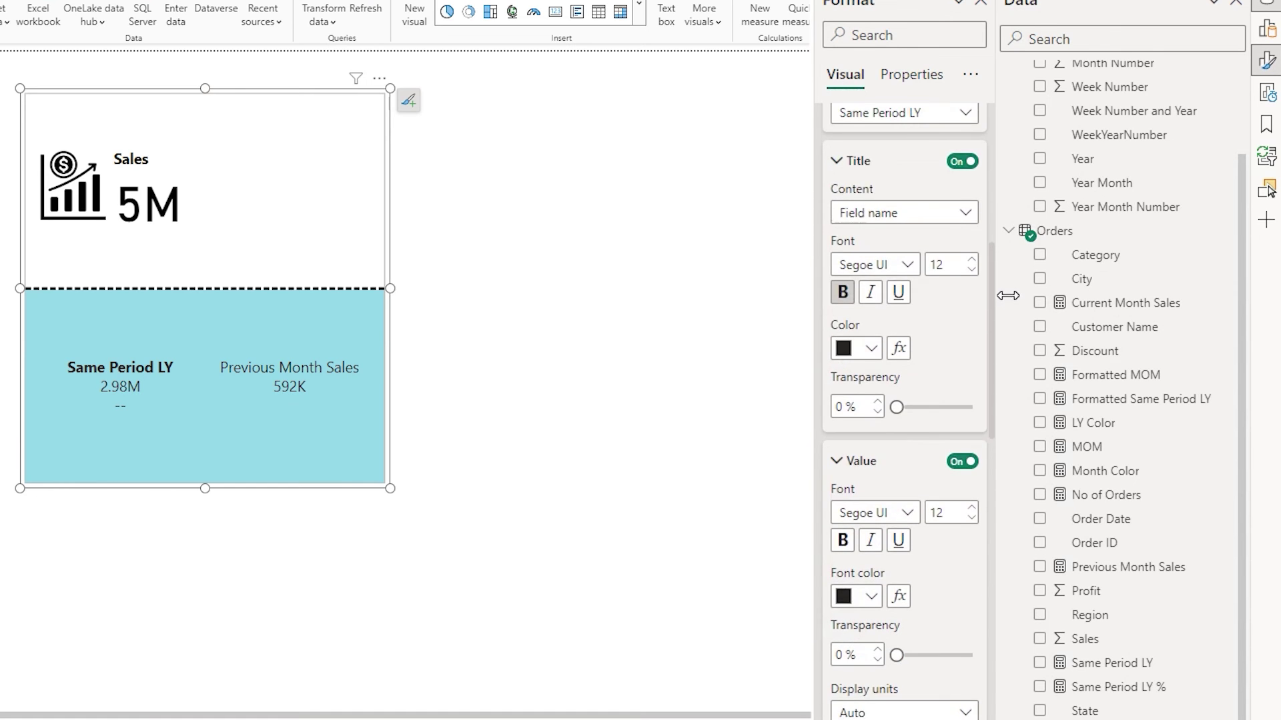
pyautogui.scroll(2, 1008, 268)
pyautogui.click(966, 259)
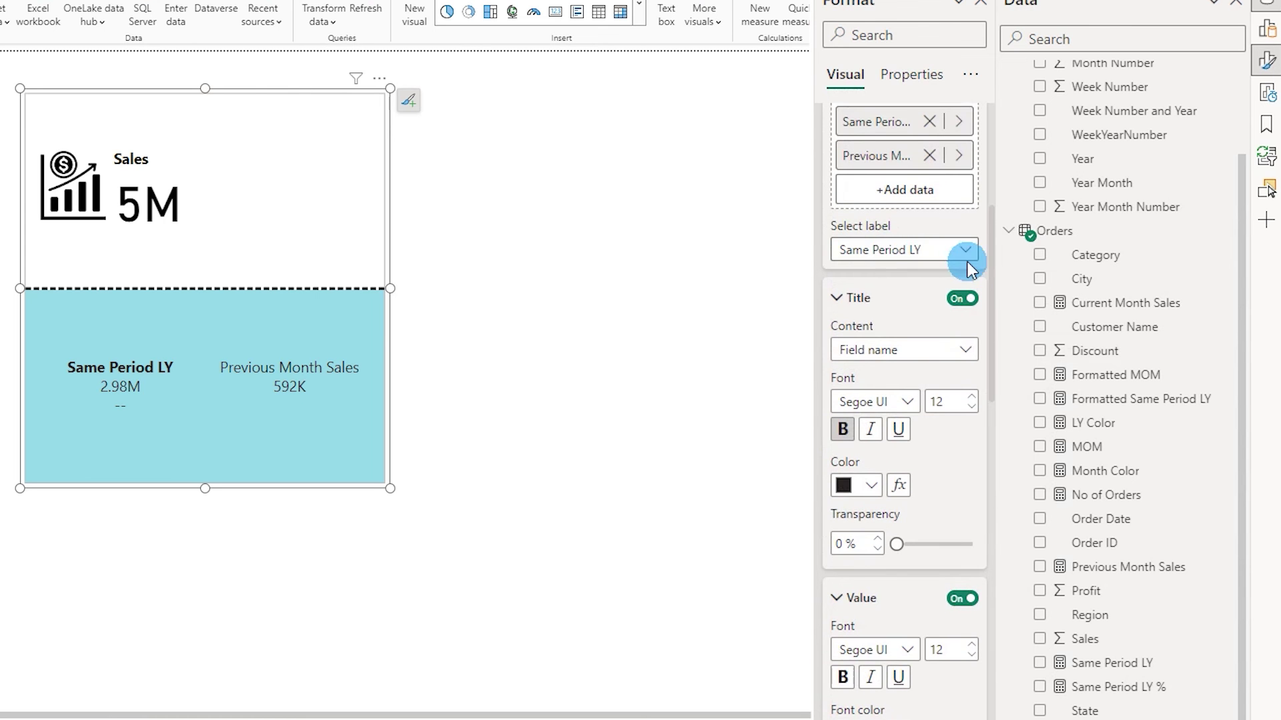
pyautogui.scroll(-12, 958, 286)
pyautogui.click(911, 262)
pyautogui.click(908, 261)
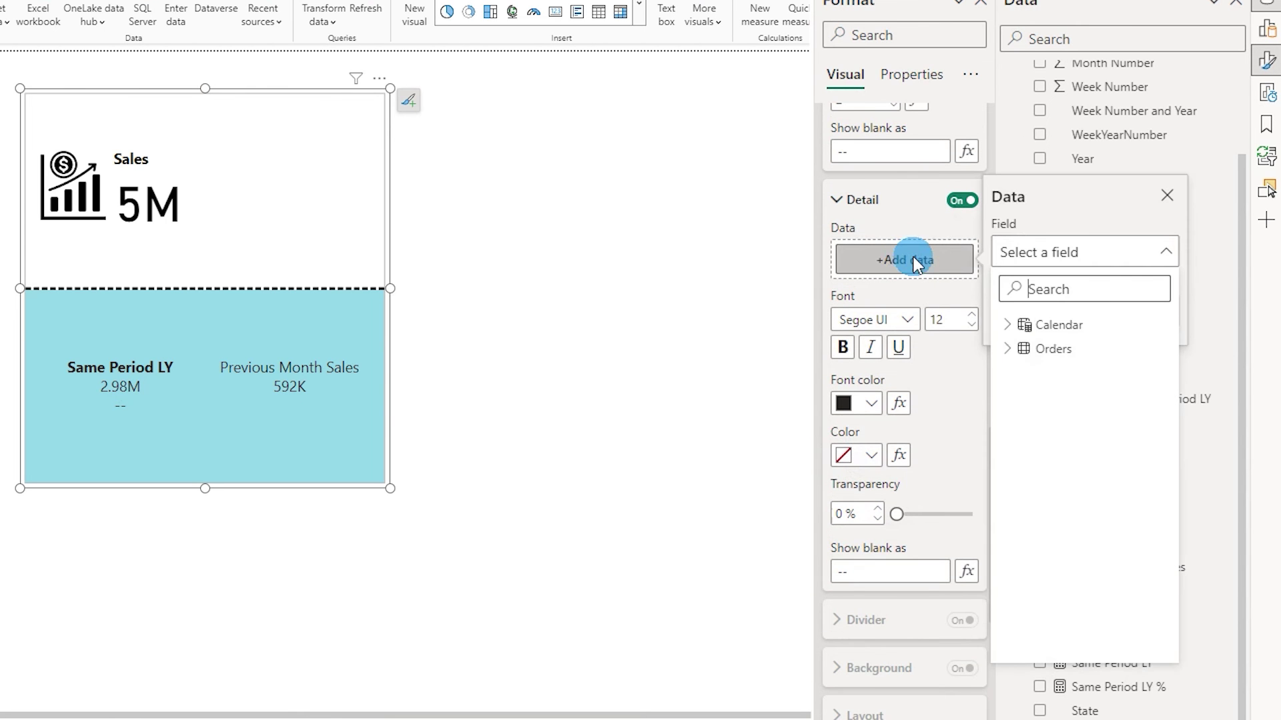
pyautogui.click(1026, 364)
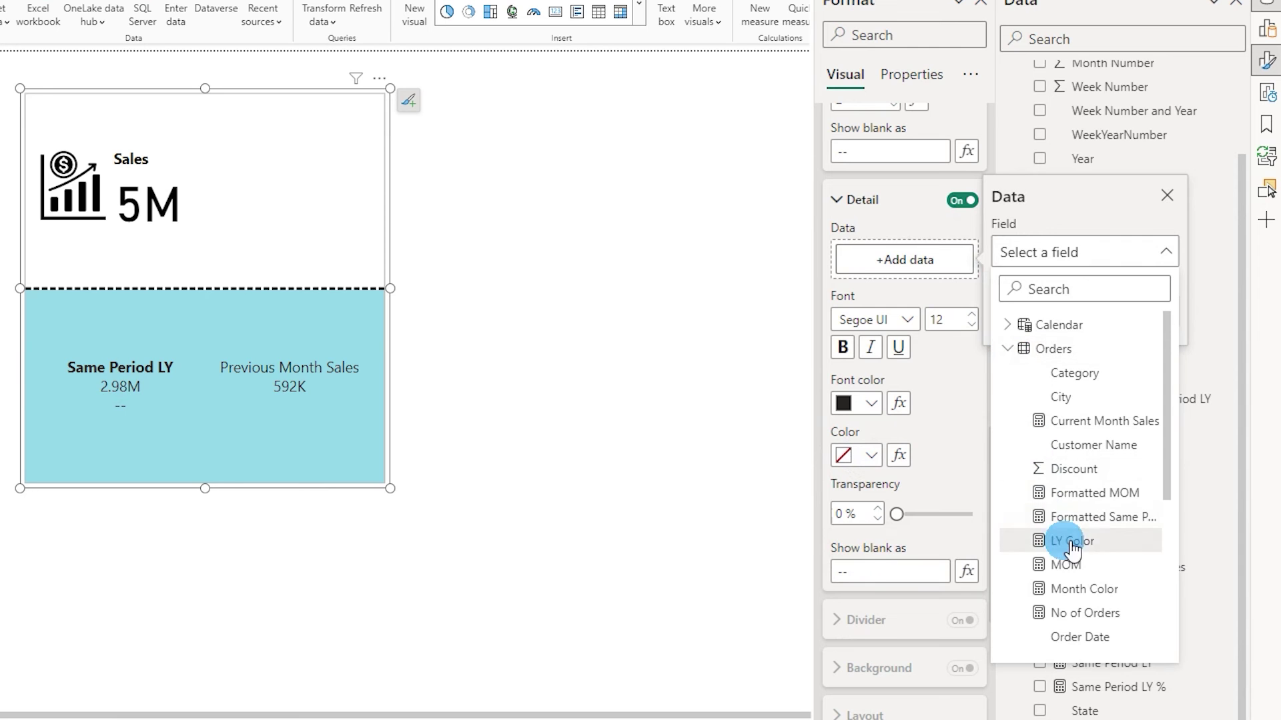
pyautogui.scroll(-3, 1171, 477)
pyautogui.moveTo(1171, 477)
pyautogui.mouseDown()
pyautogui.moveTo(1163, 553)
pyautogui.moveTo(1165, 448)
pyautogui.mouseUp()
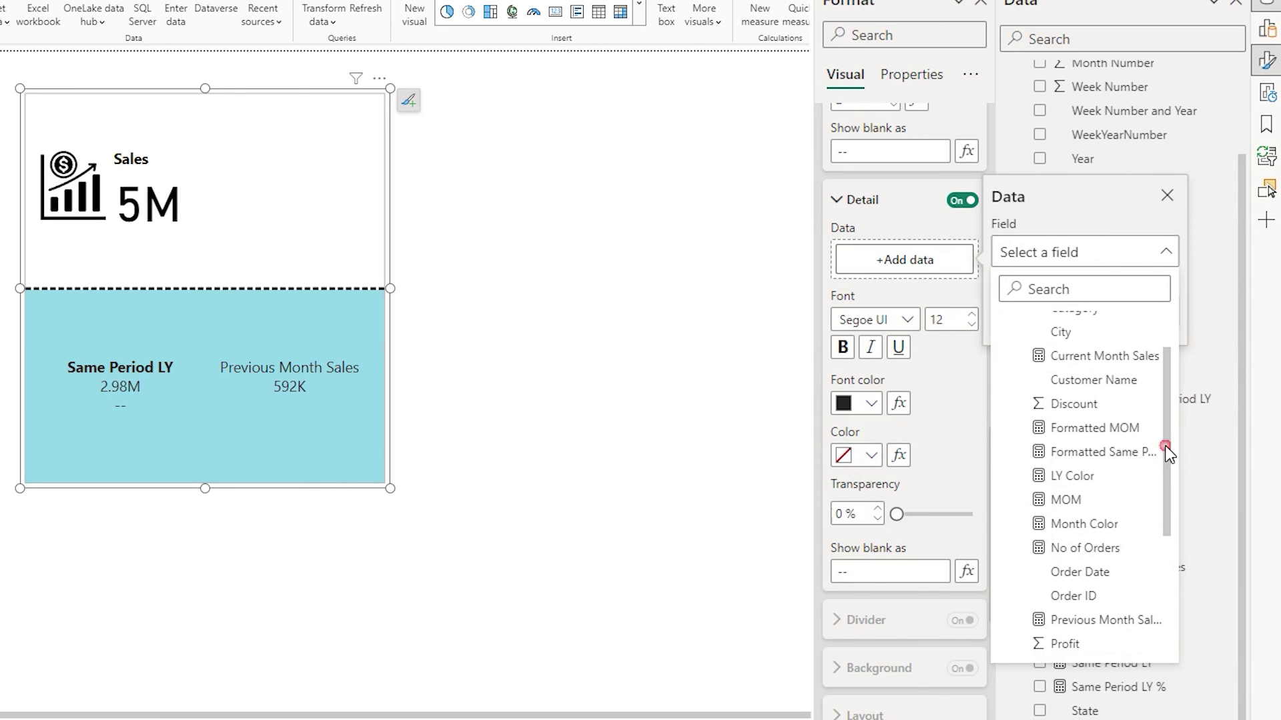
pyautogui.click(1077, 452)
pyautogui.click(148, 437)
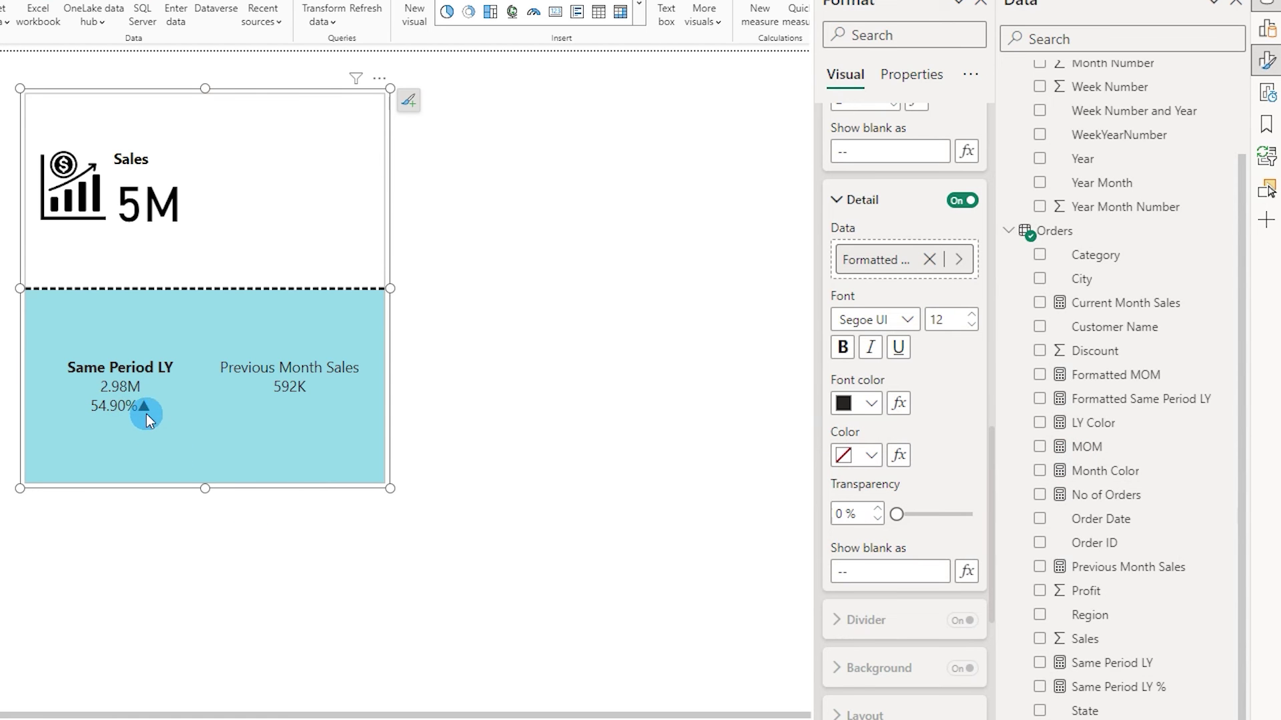
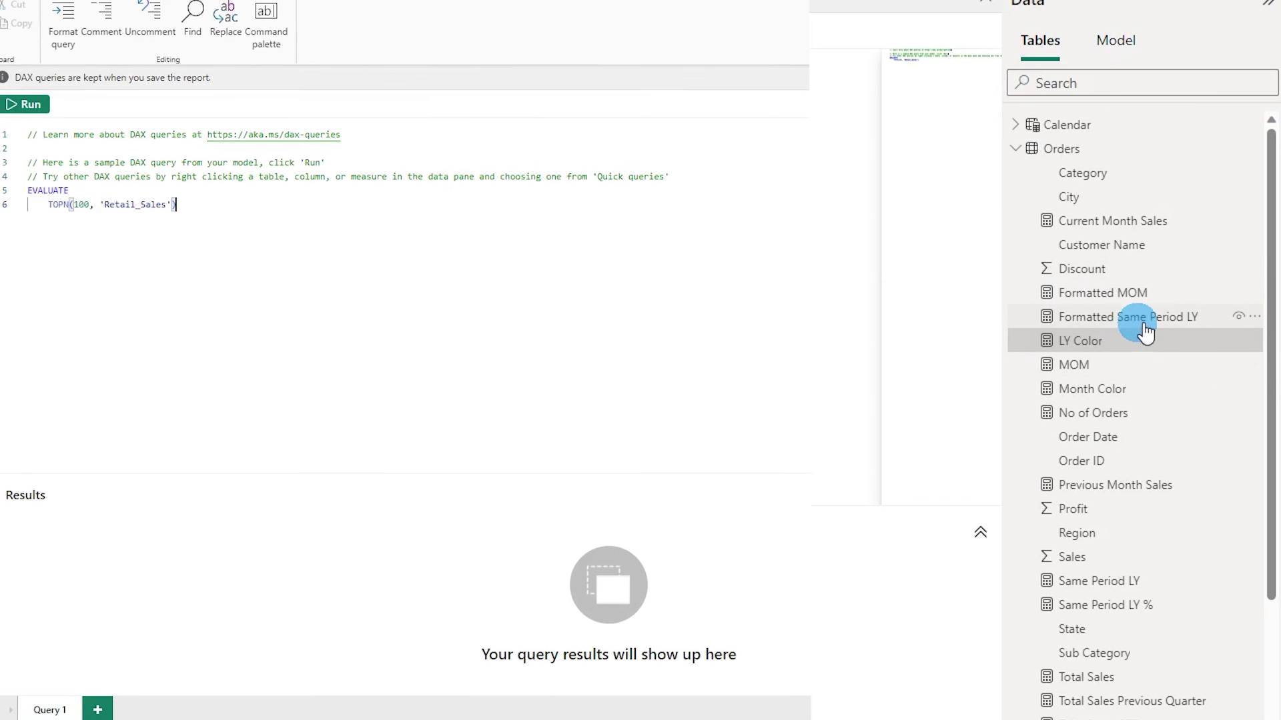
# Generate a quick DAX query for the Formatted Same Period LY measure that defines it with references and evaluates it
pyautogui.rightClick(1158, 321)
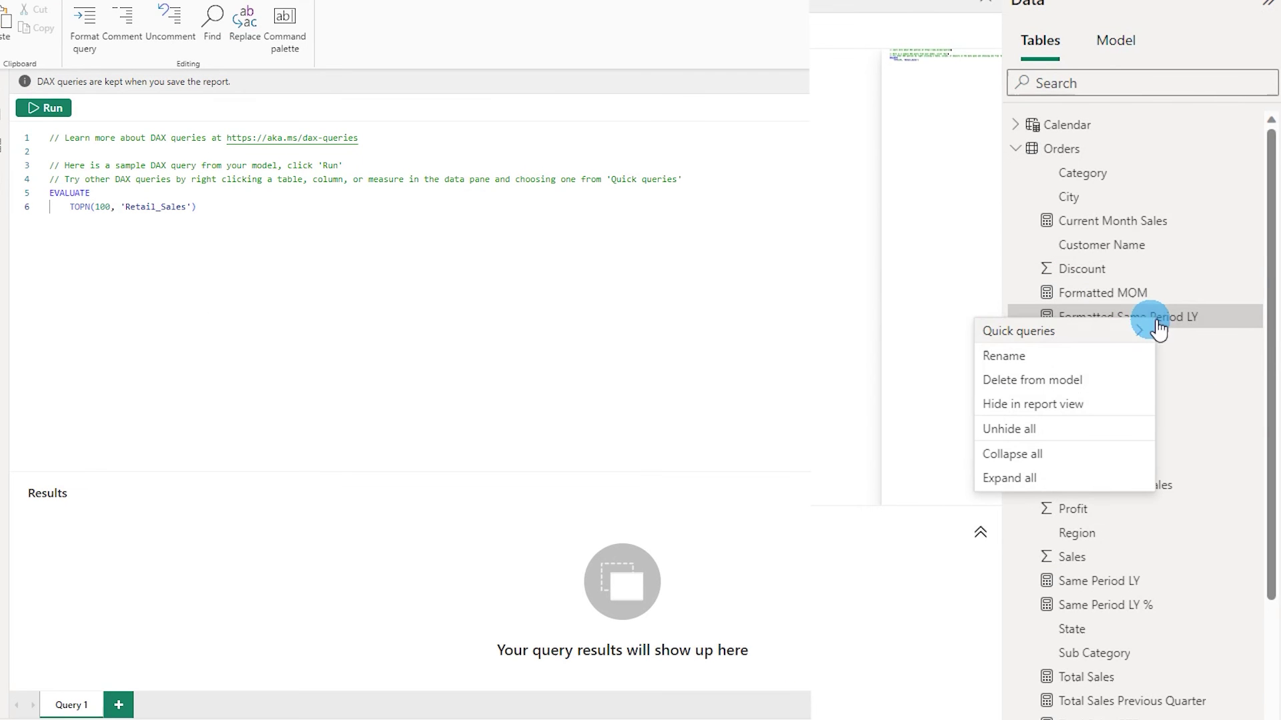
pyautogui.rightClick(1181, 323)
pyautogui.click(1054, 329)
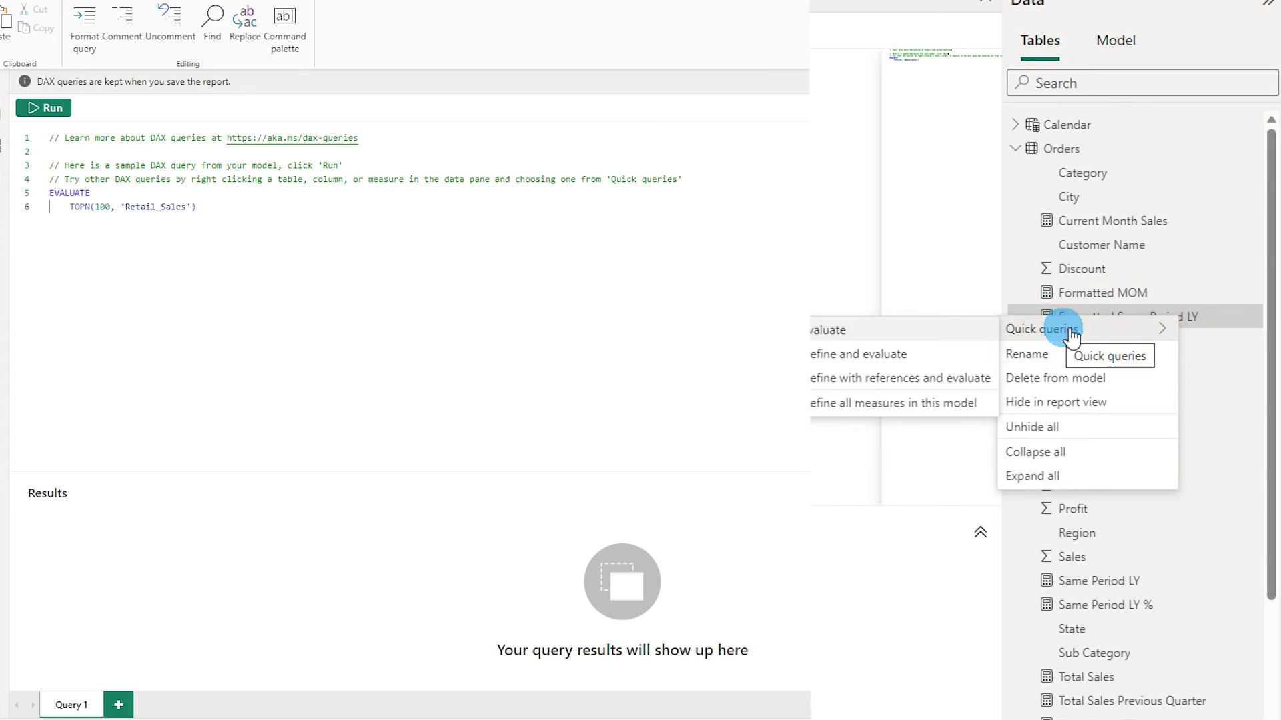
pyautogui.click(860, 391)
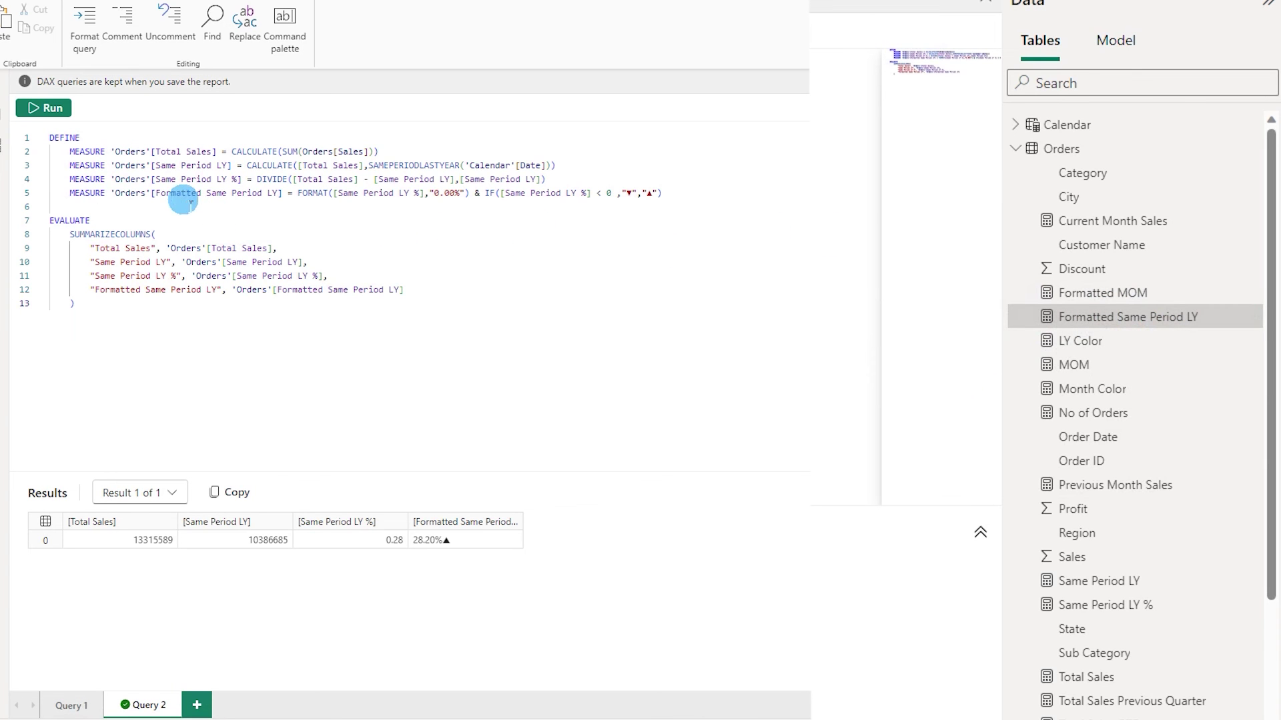
# Examine the Formatted Same Period LY measure's DAX definition, including its FORMAT and IF parts
pyautogui.moveTo(156, 193); pyautogui.dragTo(308, 193)
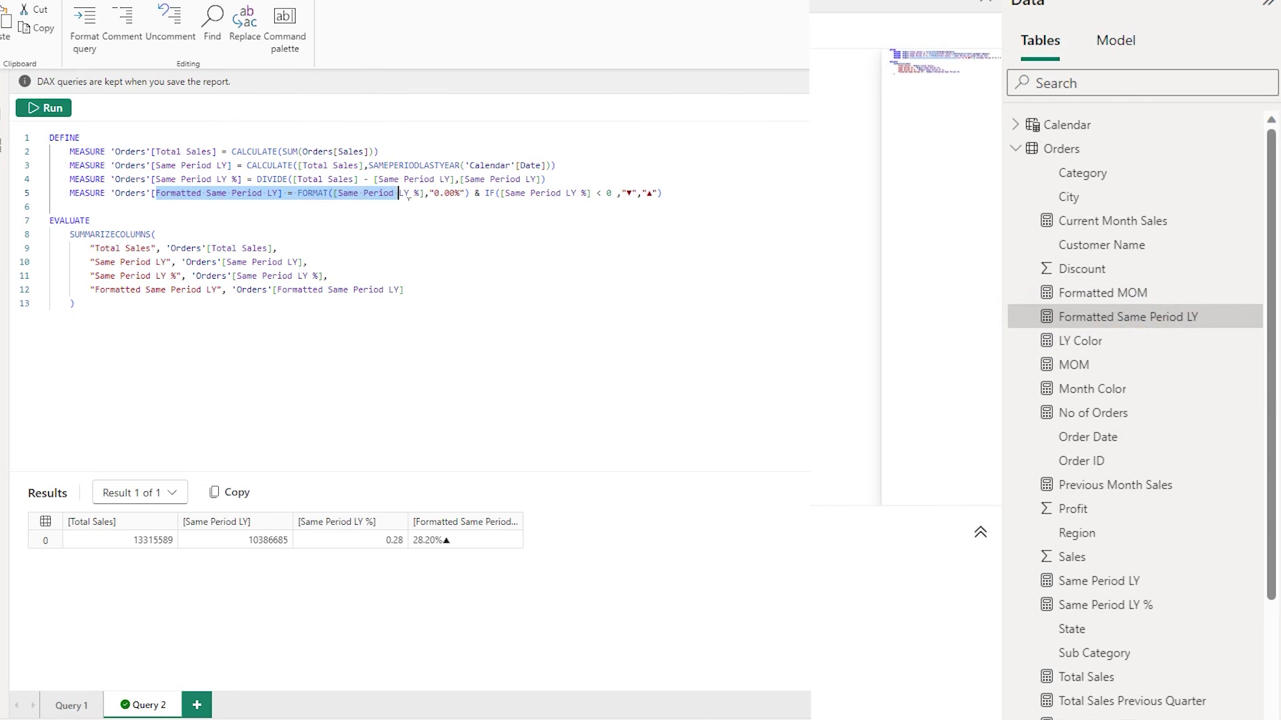
pyautogui.click(601, 259)
pyautogui.scroll(5, 600, 258)
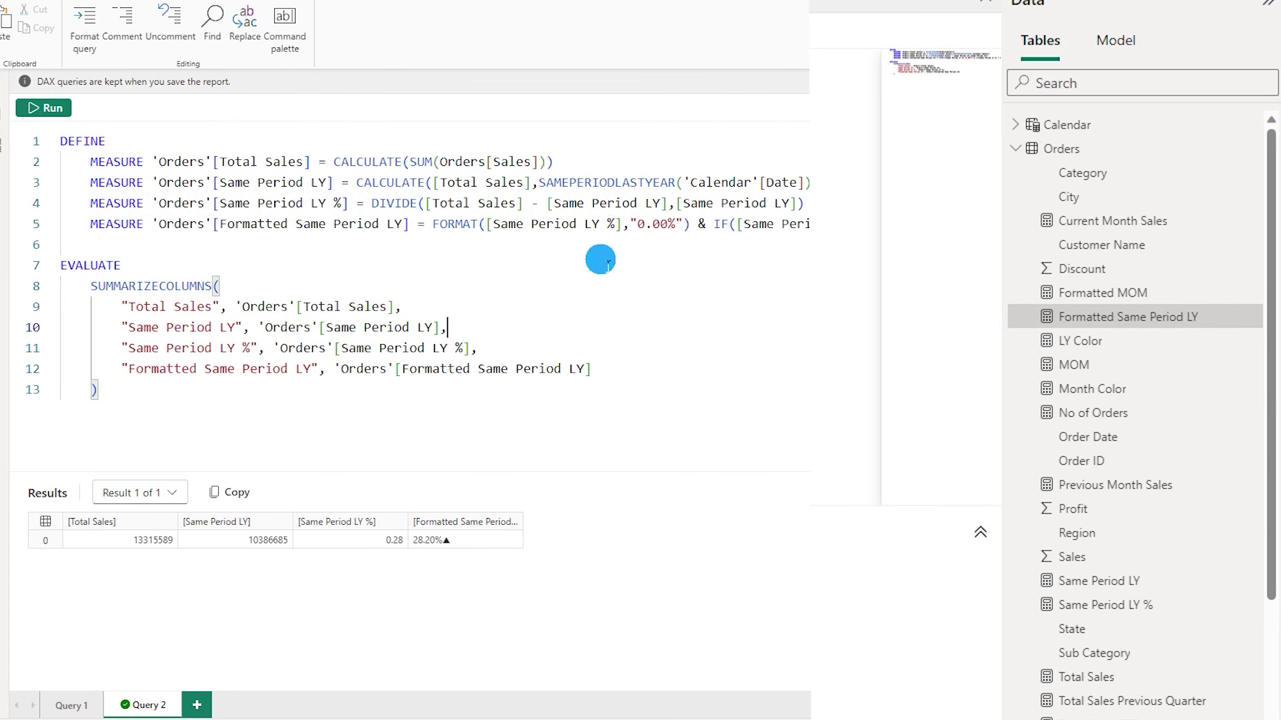
pyautogui.scroll(1, 600, 259)
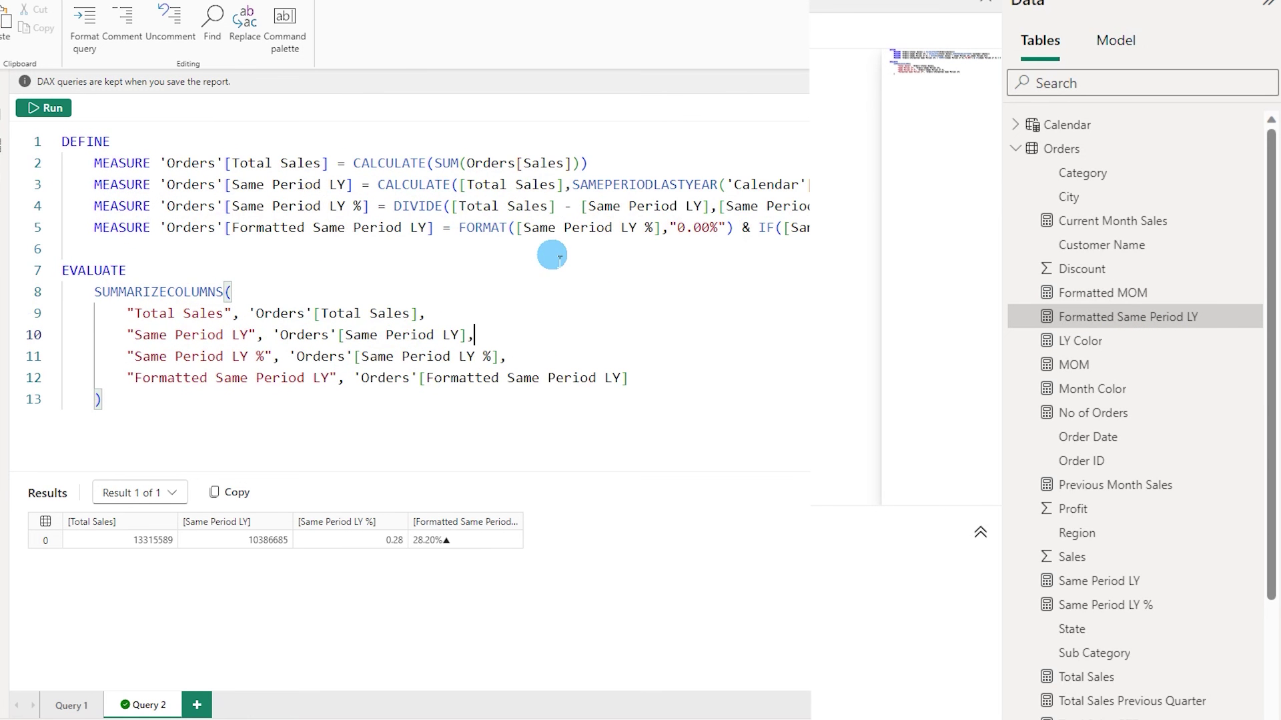
pyautogui.moveTo(517, 228); pyautogui.dragTo(727, 228)
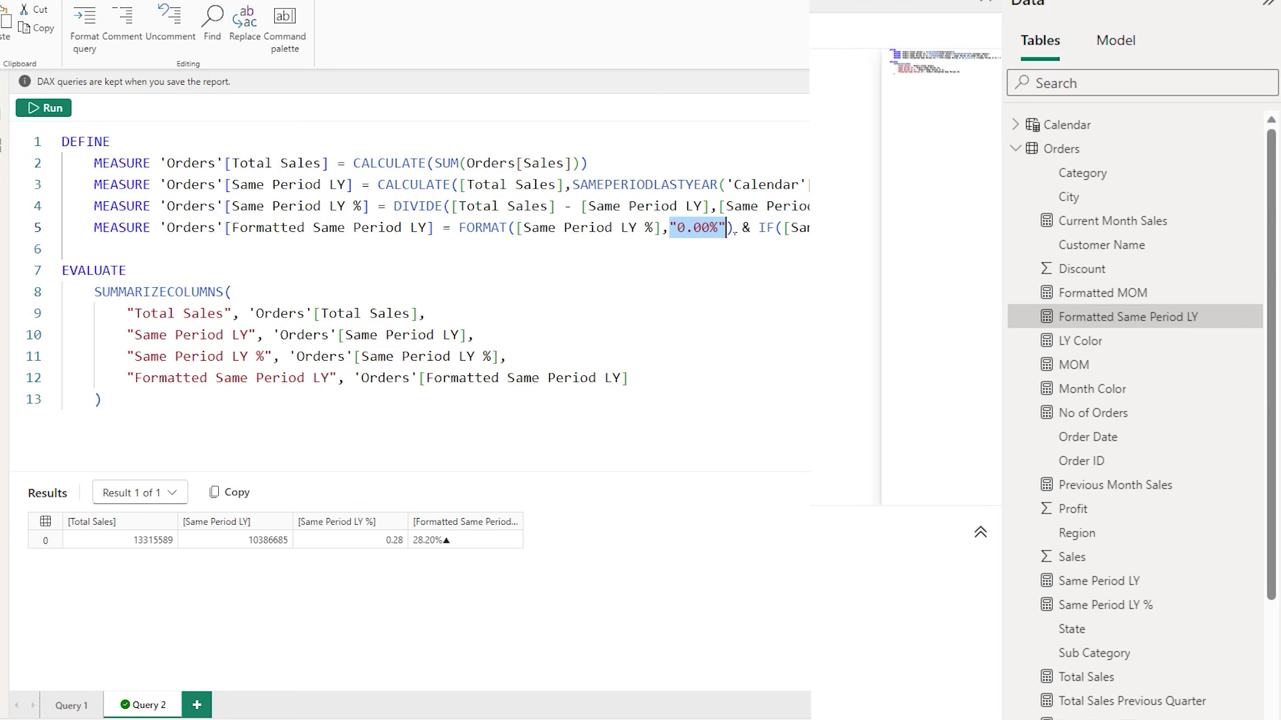
pyautogui.click(693, 229)
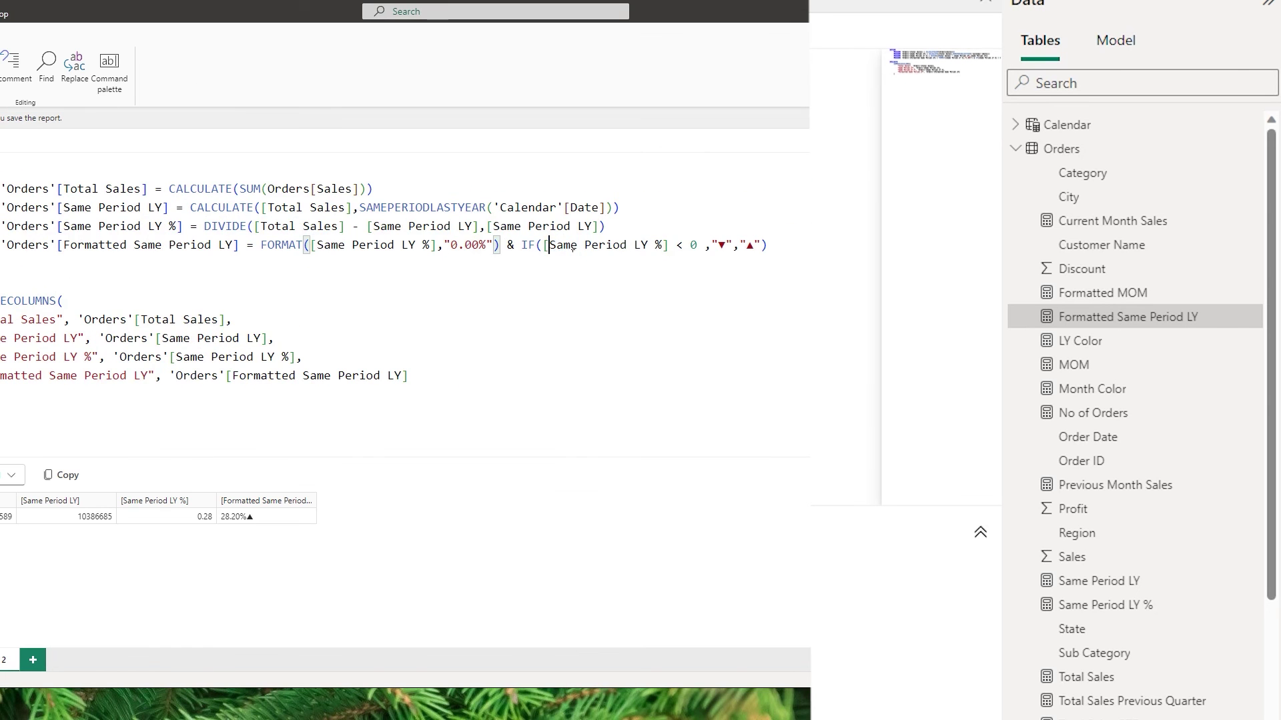
# Examine the IF condition and arrow symbols in the measure, and look up the Black Up-Pointing Triangle on symbl.cc's arrow symbols page in the browser
pyautogui.moveTo(551, 248); pyautogui.dragTo(677, 246)
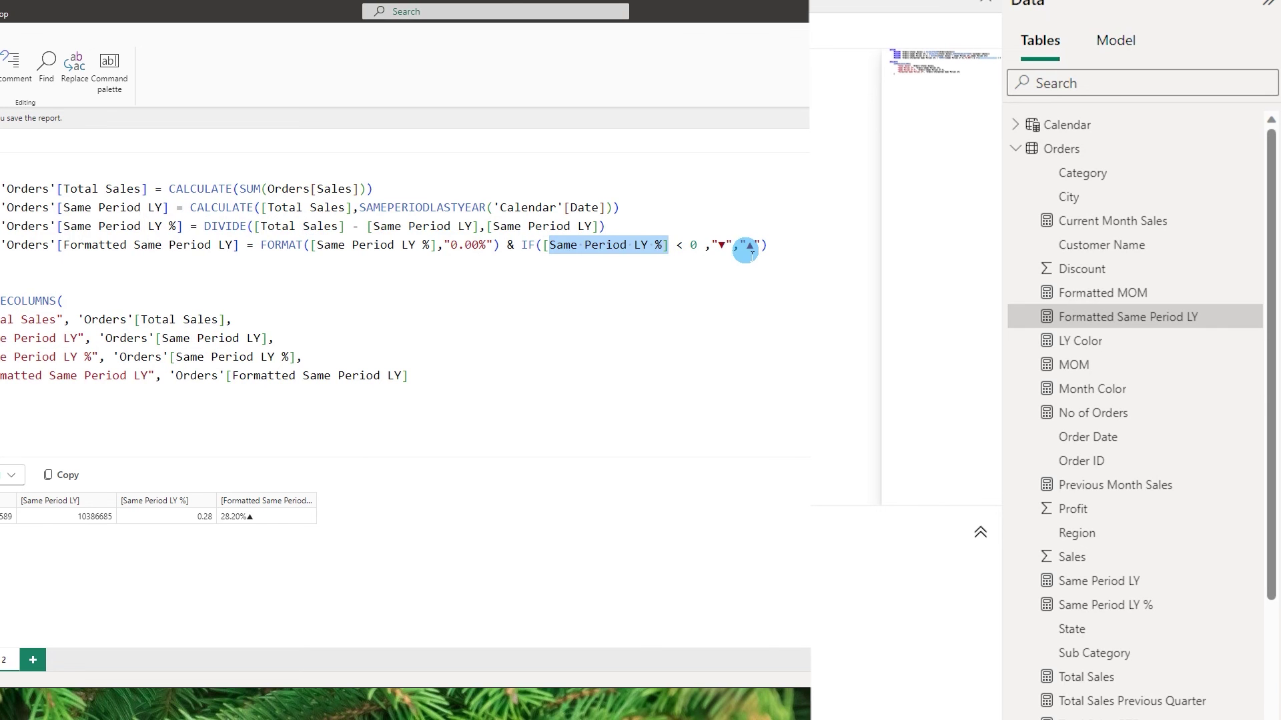
pyautogui.moveTo(713, 245); pyautogui.dragTo(734, 246)
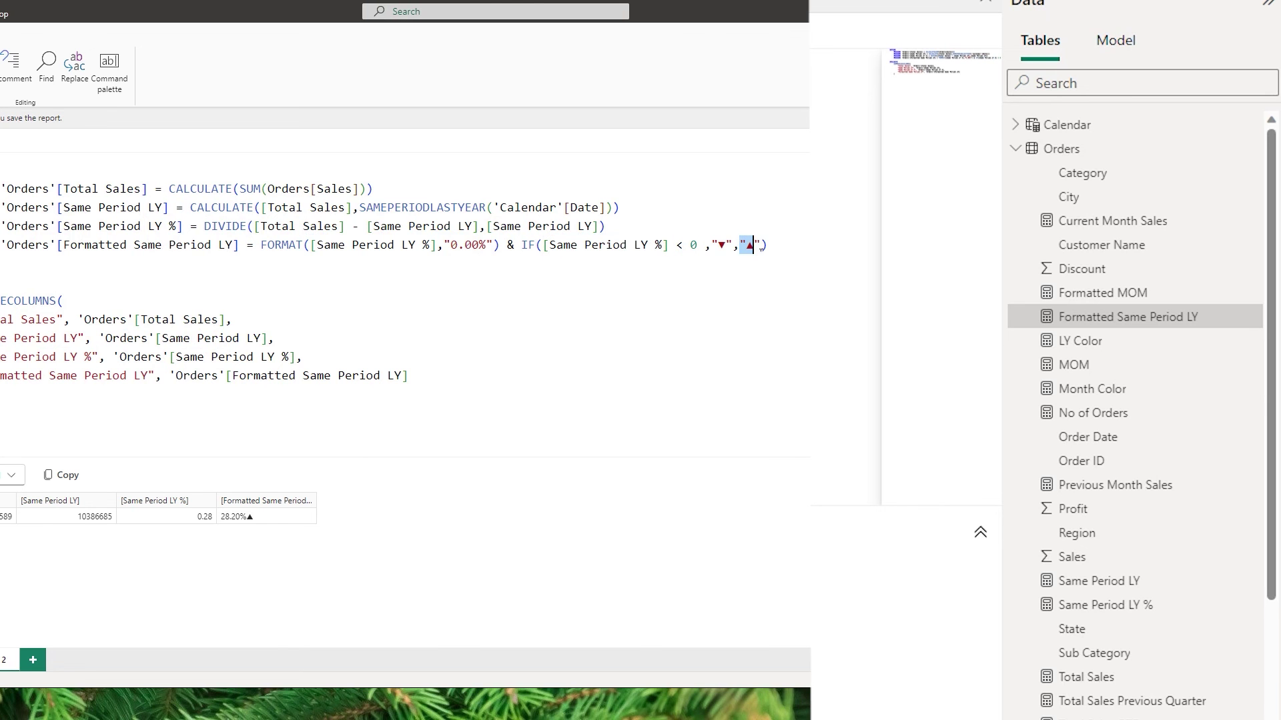
pyautogui.hotkey('alt', 'Tab')
pyautogui.click(188, 224)
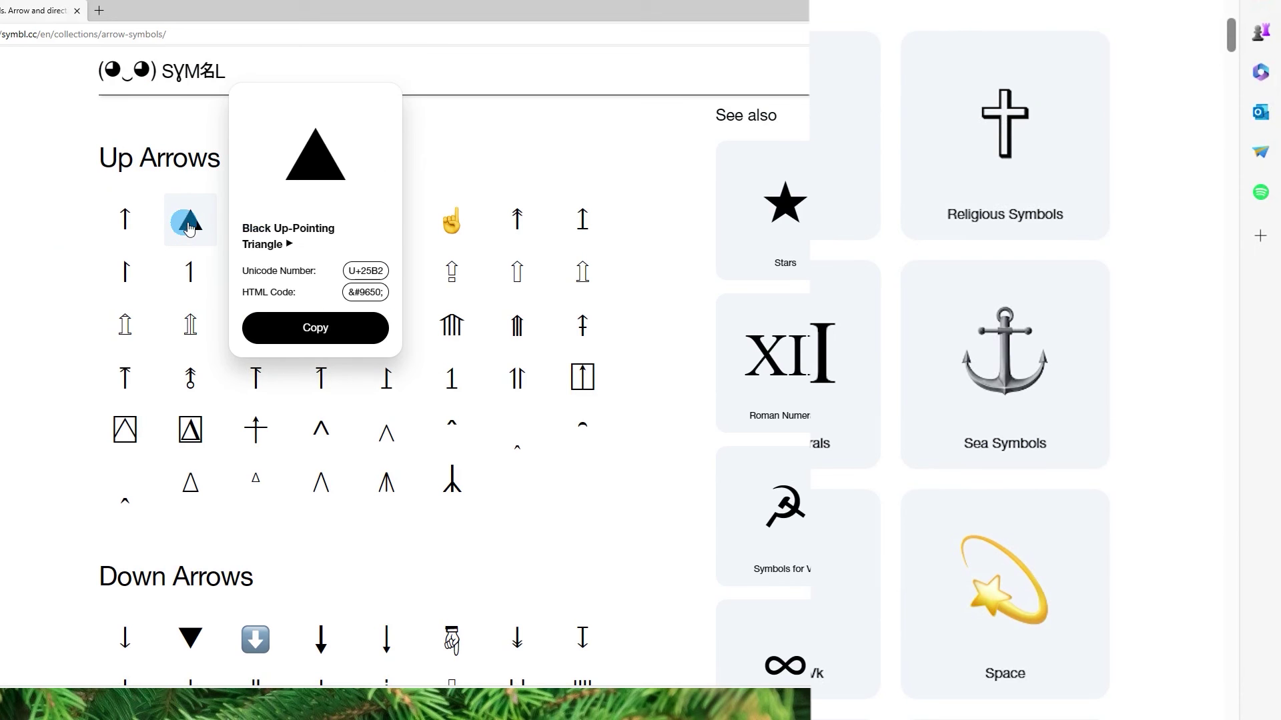
pyautogui.click(12, 45)
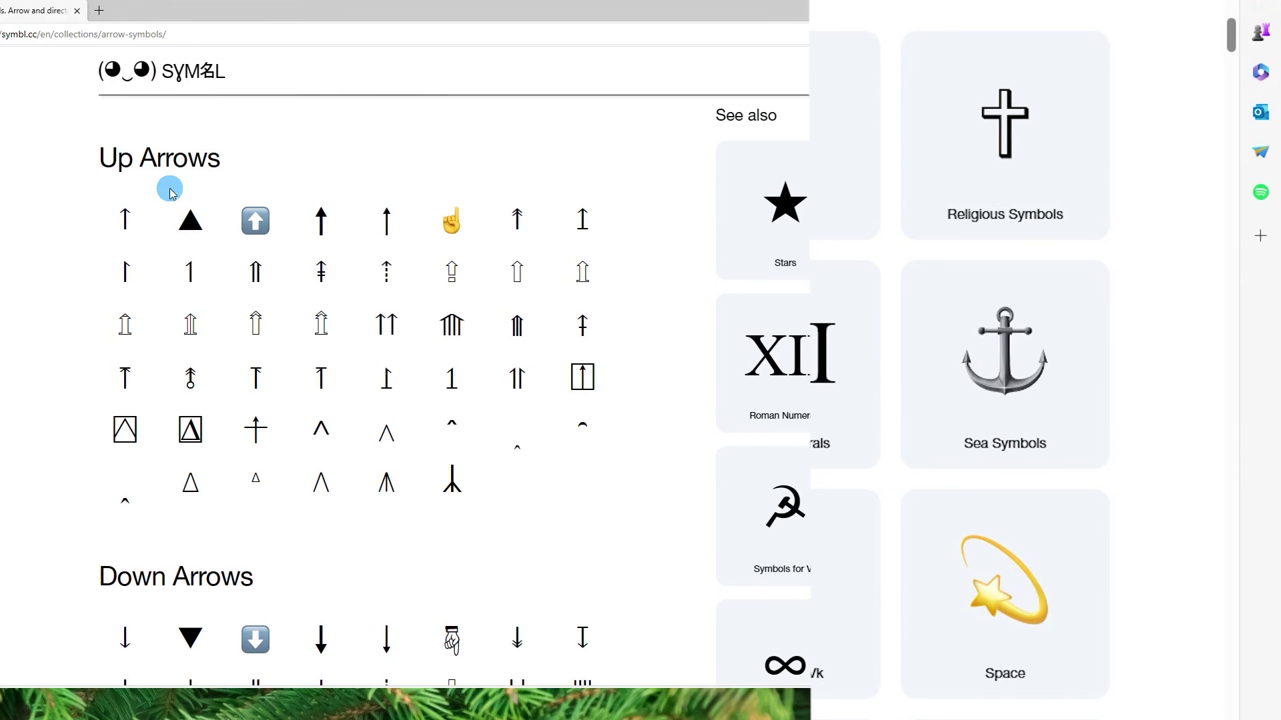
pyautogui.click(188, 227)
pyautogui.click(190, 218)
pyautogui.click(250, 327)
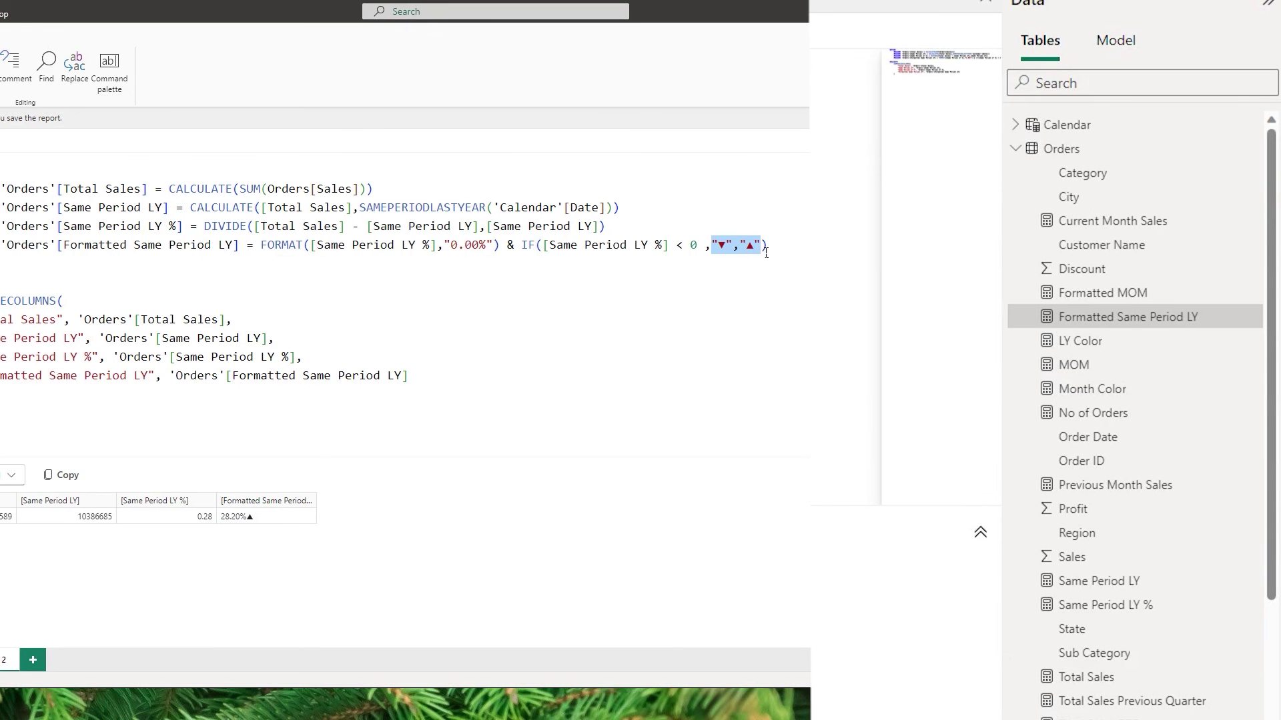
# Return to the Power BI DAX query and examine how Formatted Same Period LY uses Same Period LY % and its DIVIDE arguments
pyautogui.click(644, 270)
pyautogui.moveTo(770, 244); pyautogui.dragTo(0, 247)
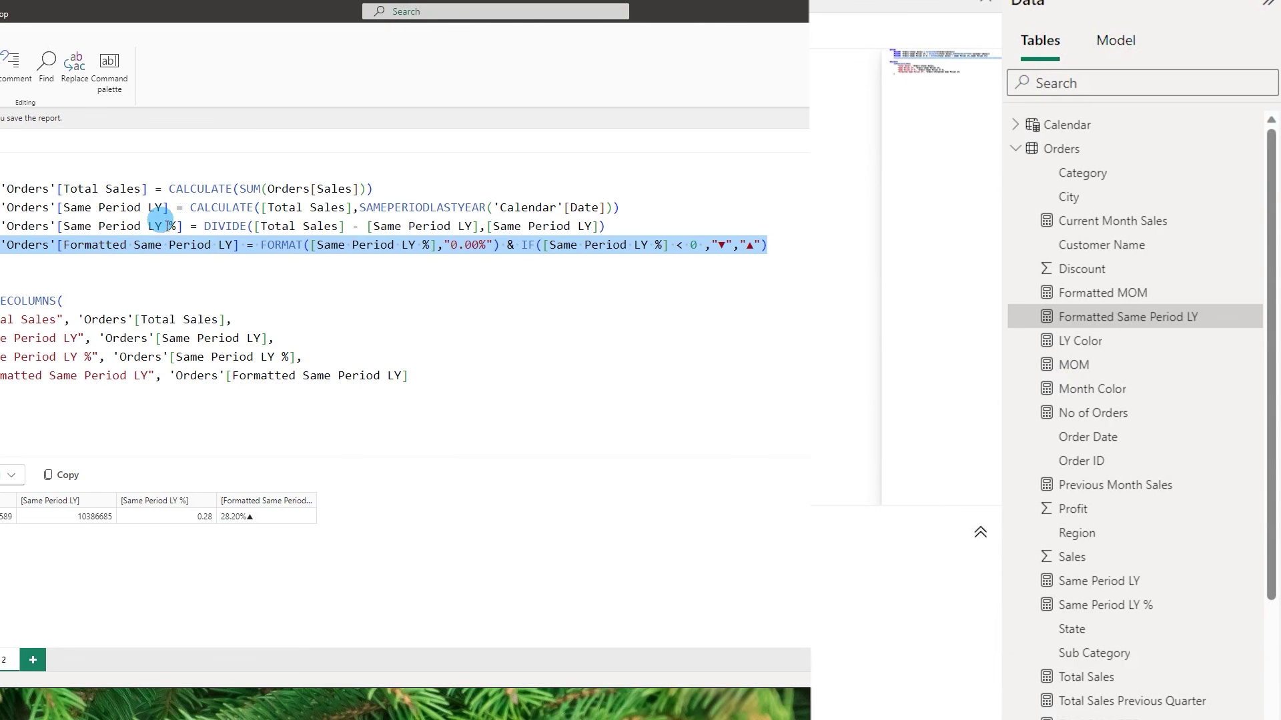
pyautogui.click(425, 244)
pyautogui.moveTo(309, 245); pyautogui.dragTo(424, 246)
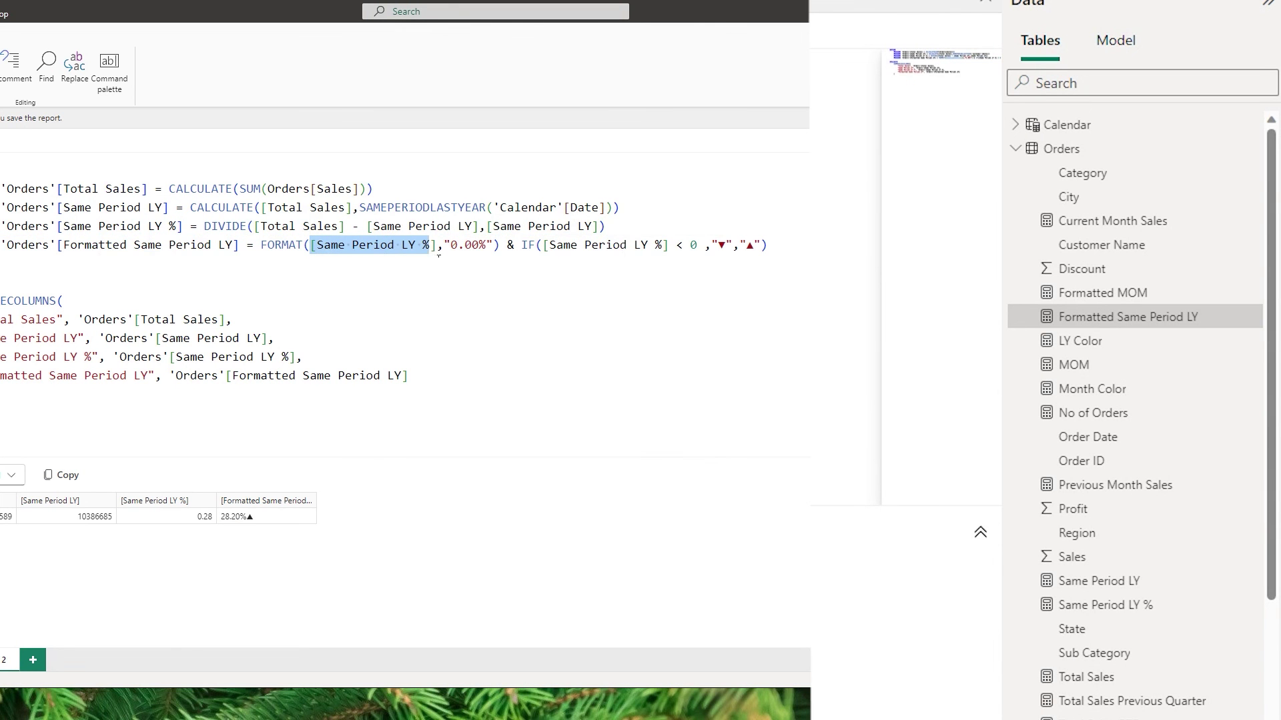
pyautogui.moveTo(254, 226); pyautogui.dragTo(340, 227)
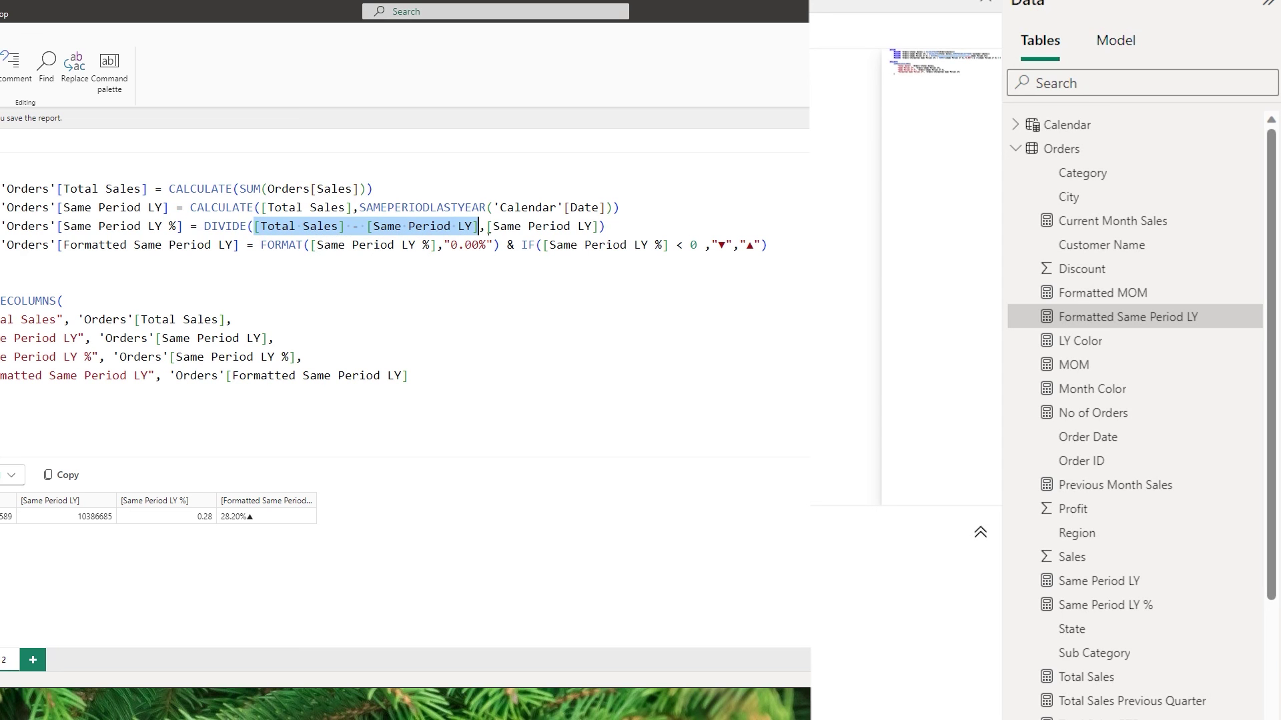
pyautogui.moveTo(489, 230); pyautogui.dragTo(593, 229)
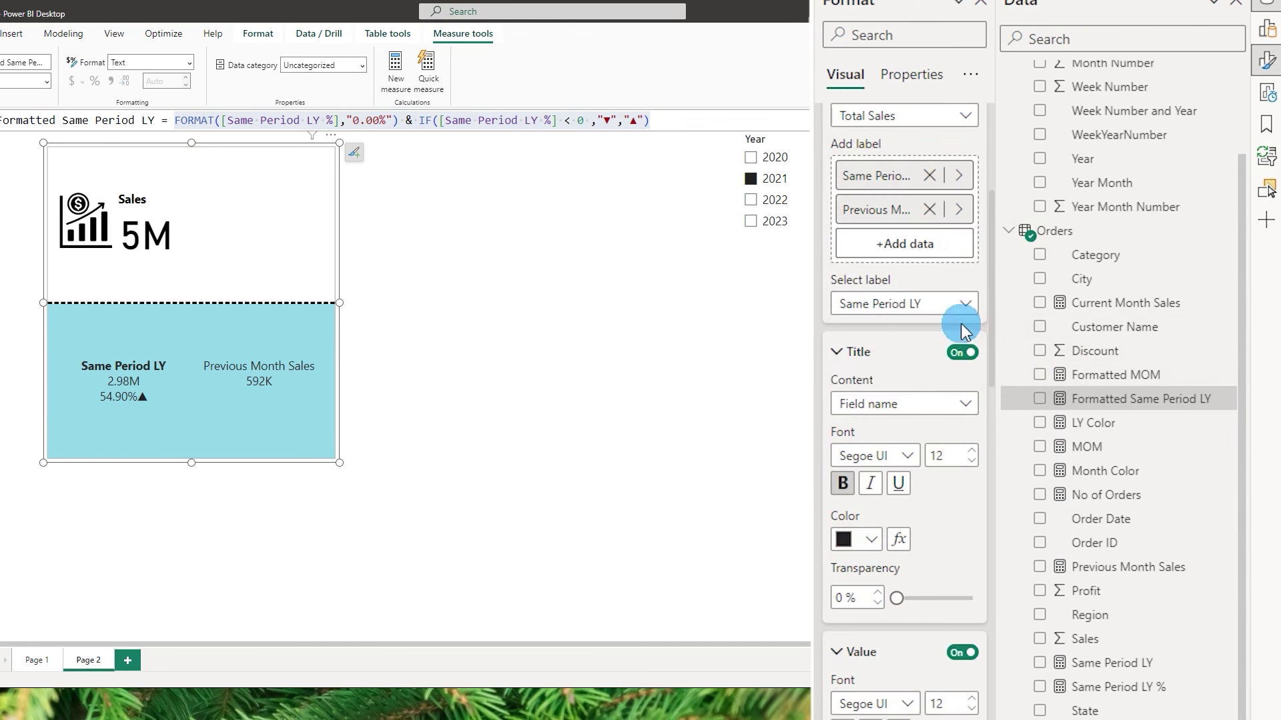
# Select the Previous Month Sales reference label and turn on its detail
pyautogui.click(894, 305)
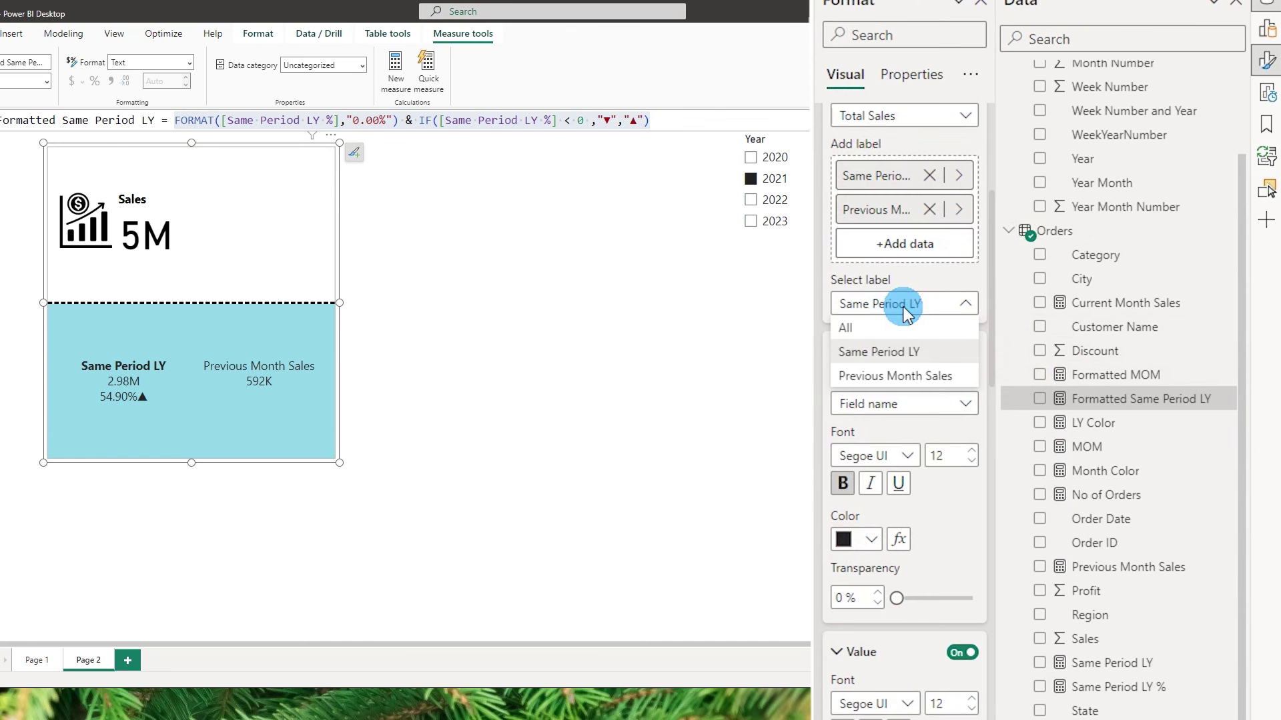
pyautogui.click(894, 376)
pyautogui.moveTo(992, 298); pyautogui.dragTo(998, 422)
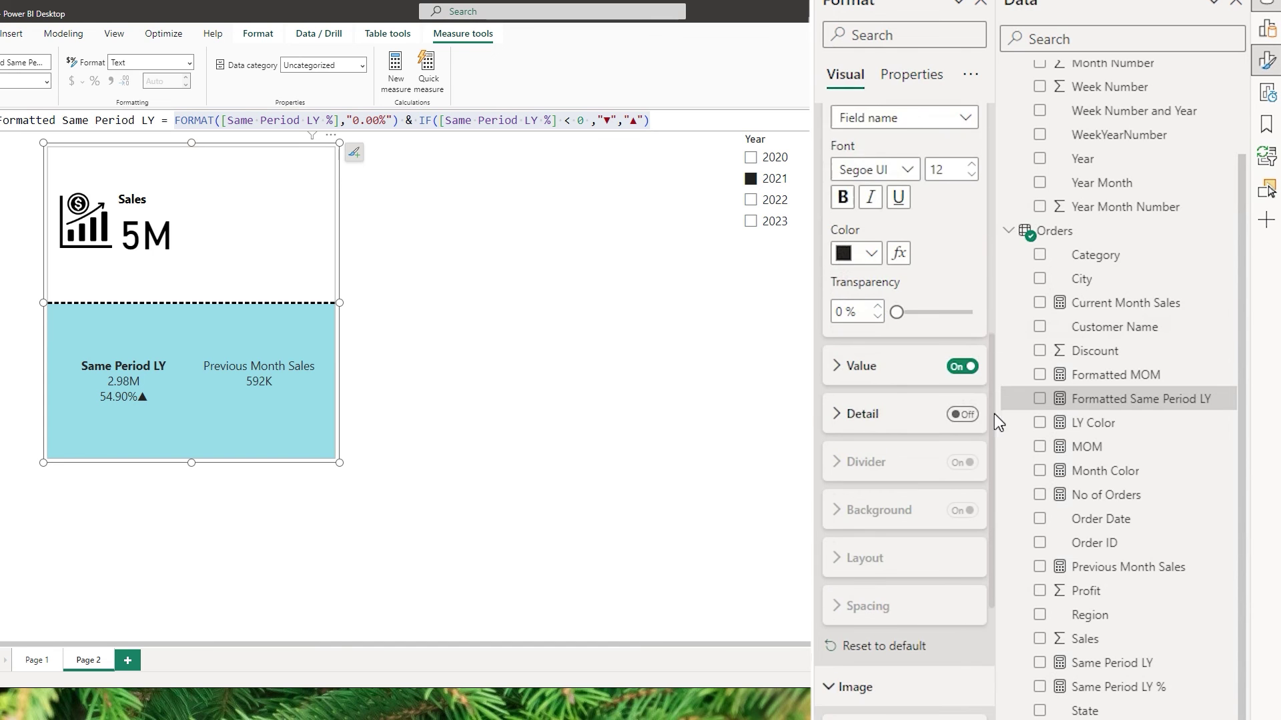
pyautogui.scroll(-3, 846, 329)
pyautogui.click(963, 316)
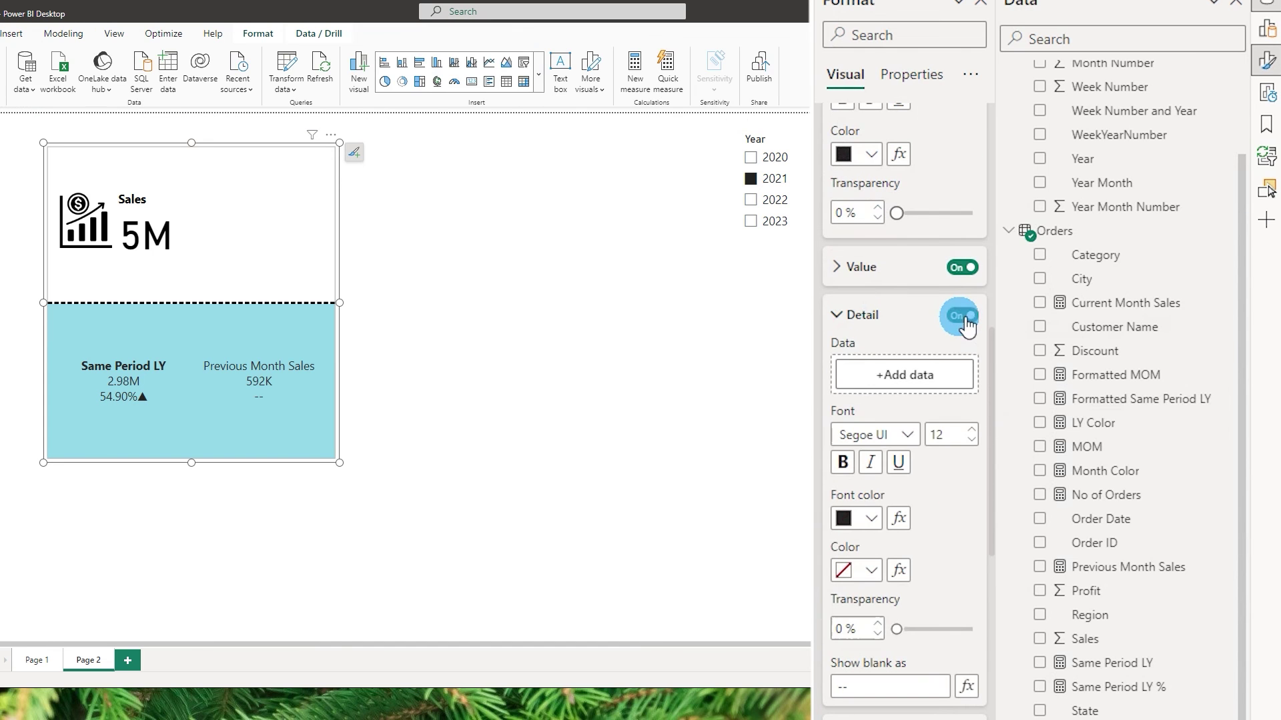
# Add the Formatted MOM measure from the Orders table as the Previous Month Sales label's detail data
pyautogui.click(904, 375)
pyautogui.click(1015, 465)
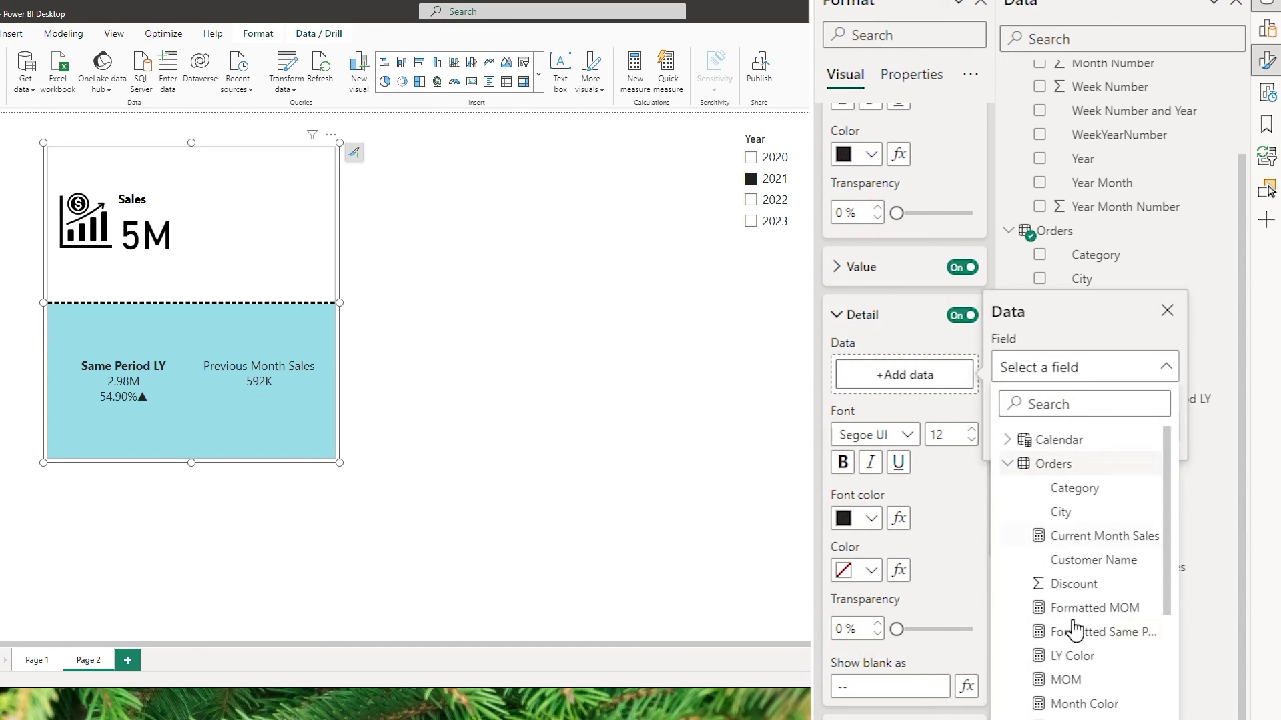
pyautogui.scroll(-3, 1094, 667)
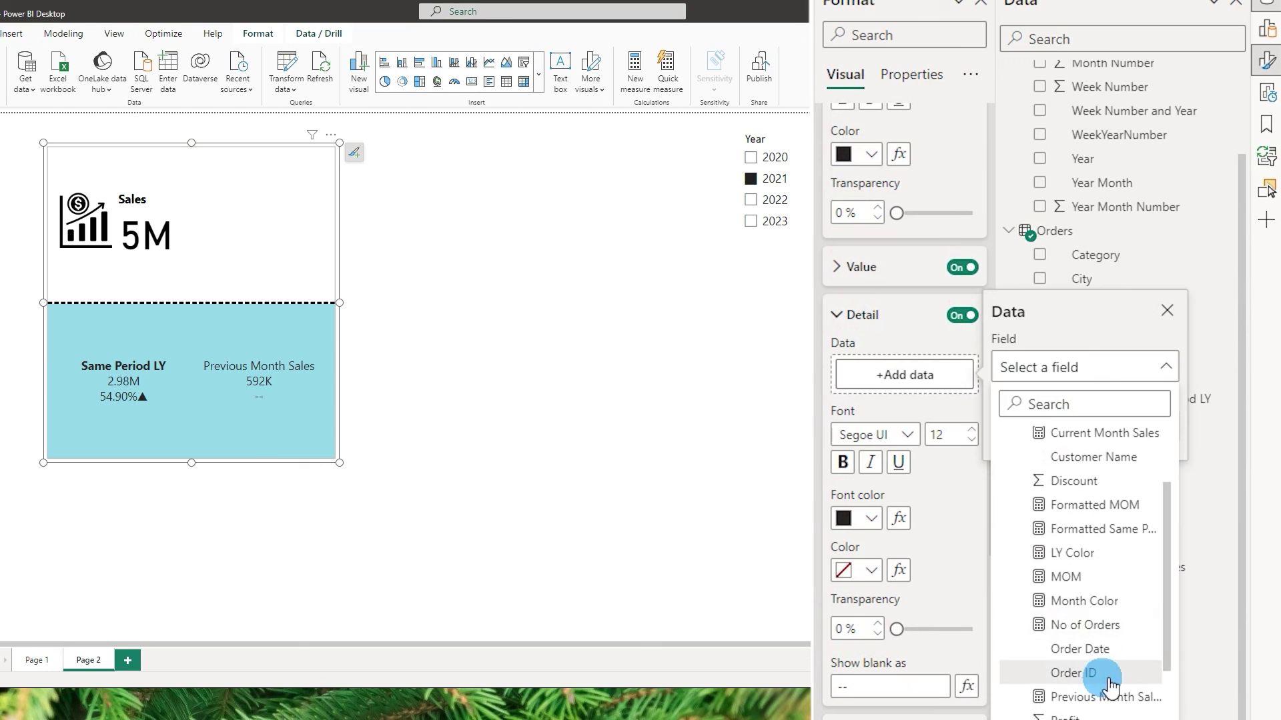
pyautogui.click(1093, 507)
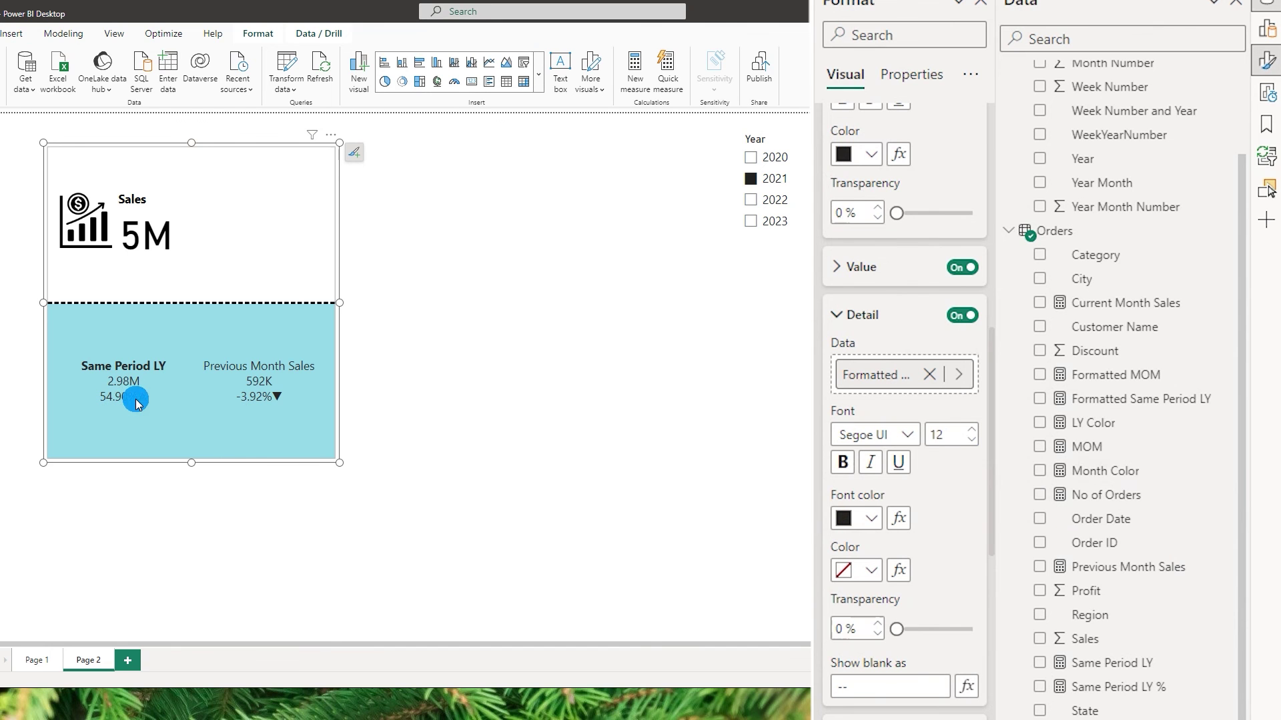
# Review the Month Color measure's formula and base the Previous Month Sales detail's font color on that measure, using the Field value format style
pyautogui.moveTo(991, 498)
pyautogui.mouseDown()
pyautogui.moveTo(991, 477)
pyautogui.moveTo(977, 518)
pyautogui.mouseUp()
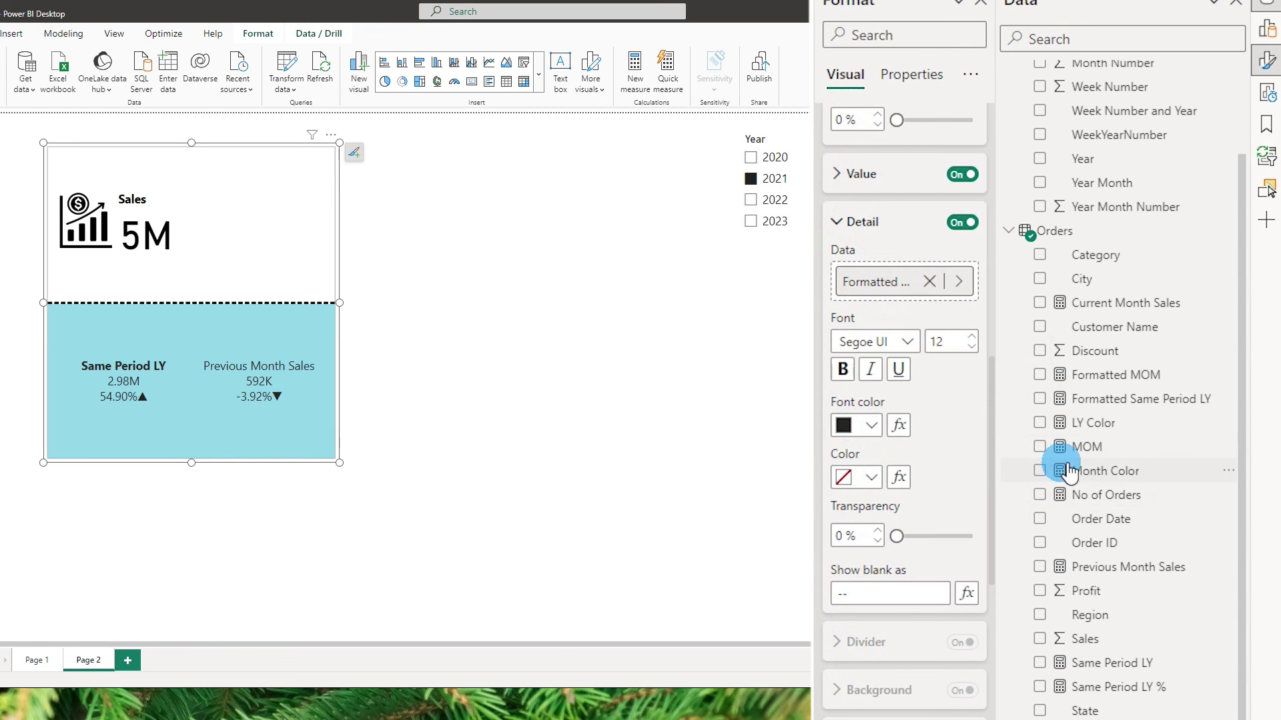
pyautogui.click(1101, 475)
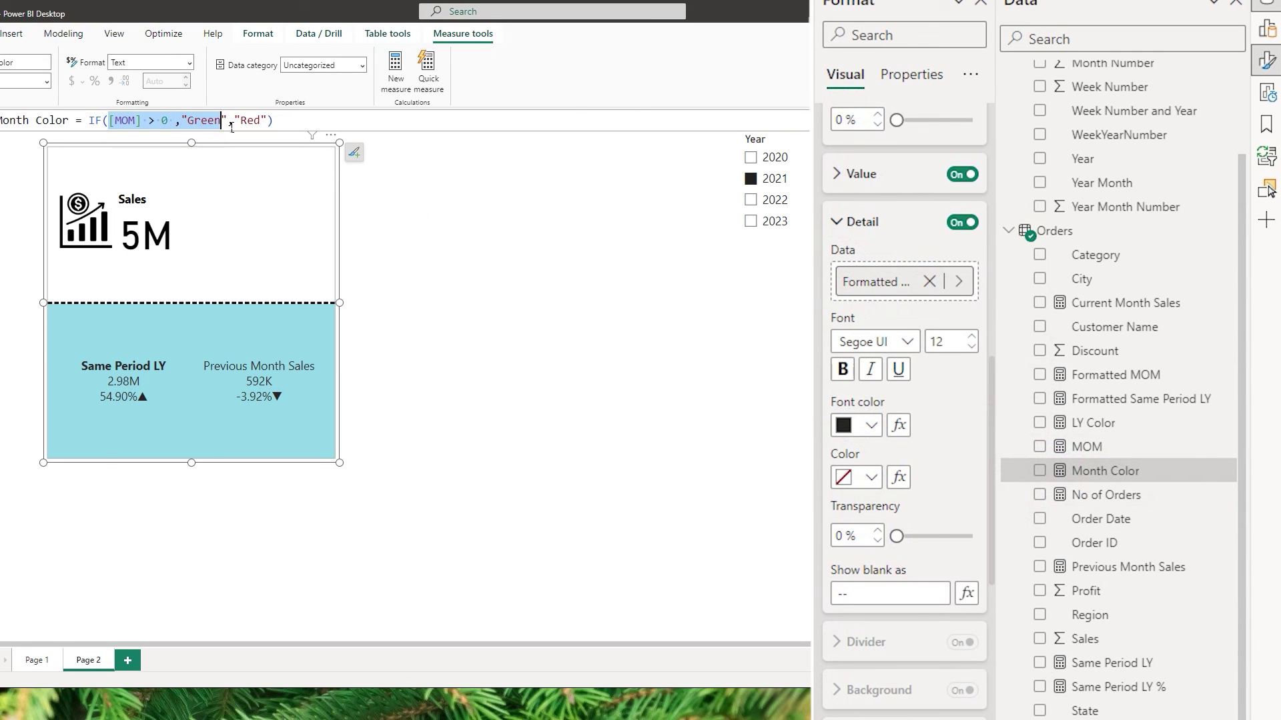
pyautogui.click(289, 126)
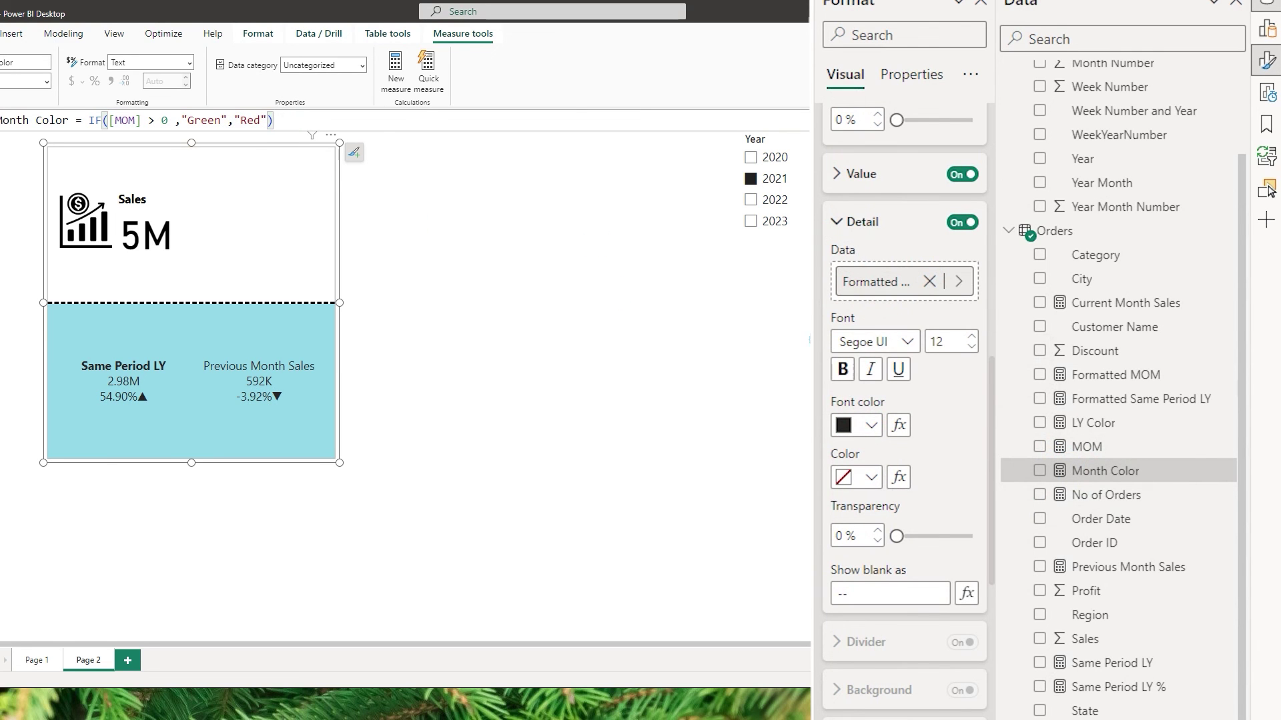
pyautogui.click(908, 434)
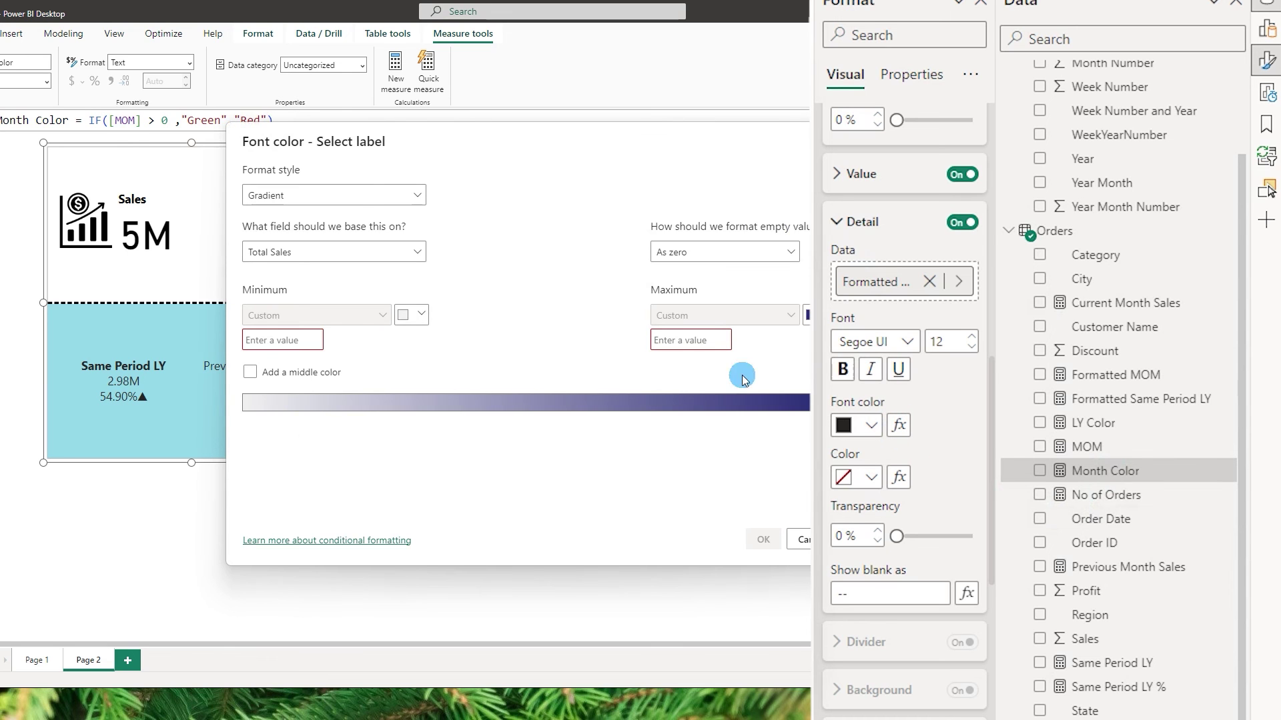
pyautogui.click(387, 197)
pyautogui.click(267, 260)
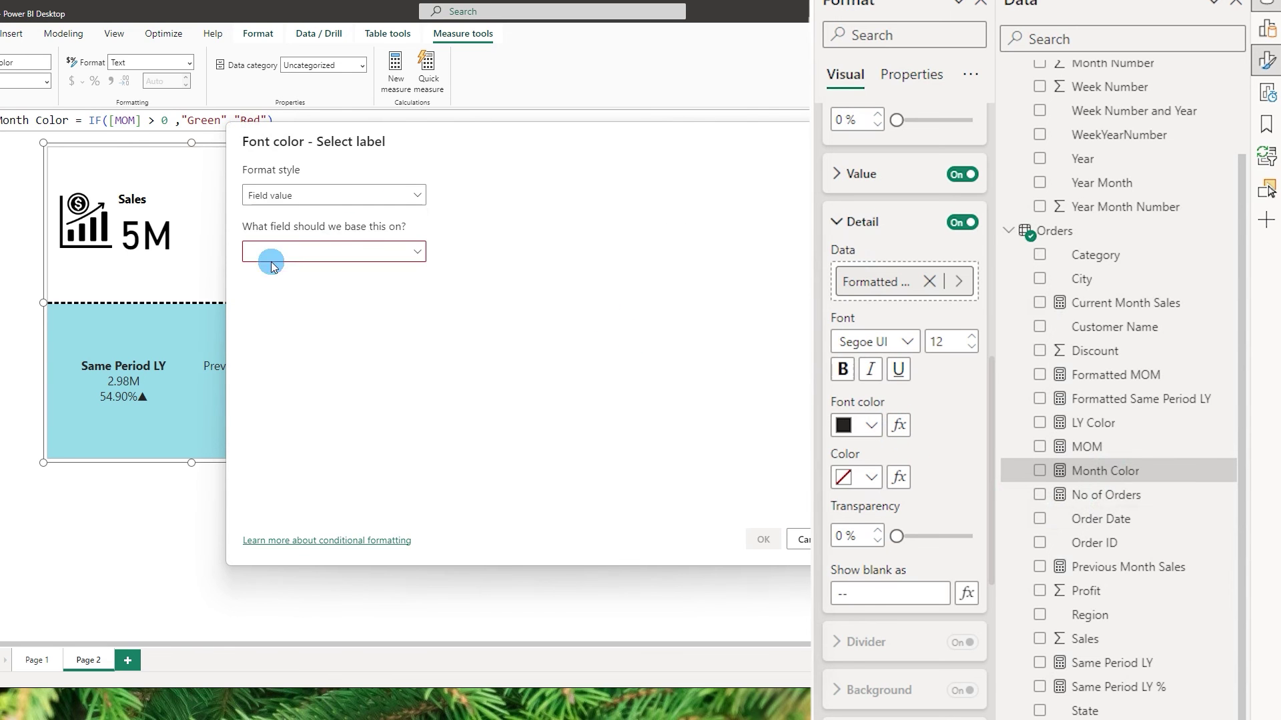
pyautogui.click(420, 252)
pyautogui.click(248, 324)
pyautogui.scroll(-1, 347, 373)
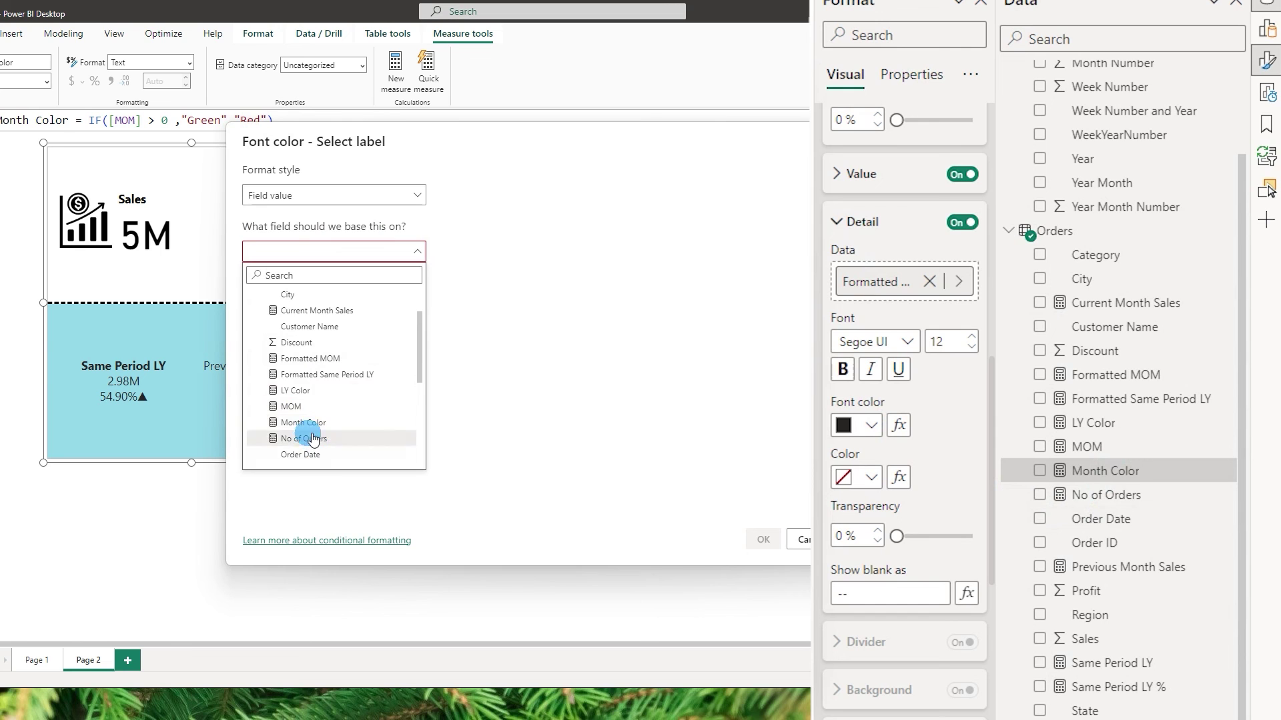
pyautogui.click(306, 435)
pyautogui.click(764, 541)
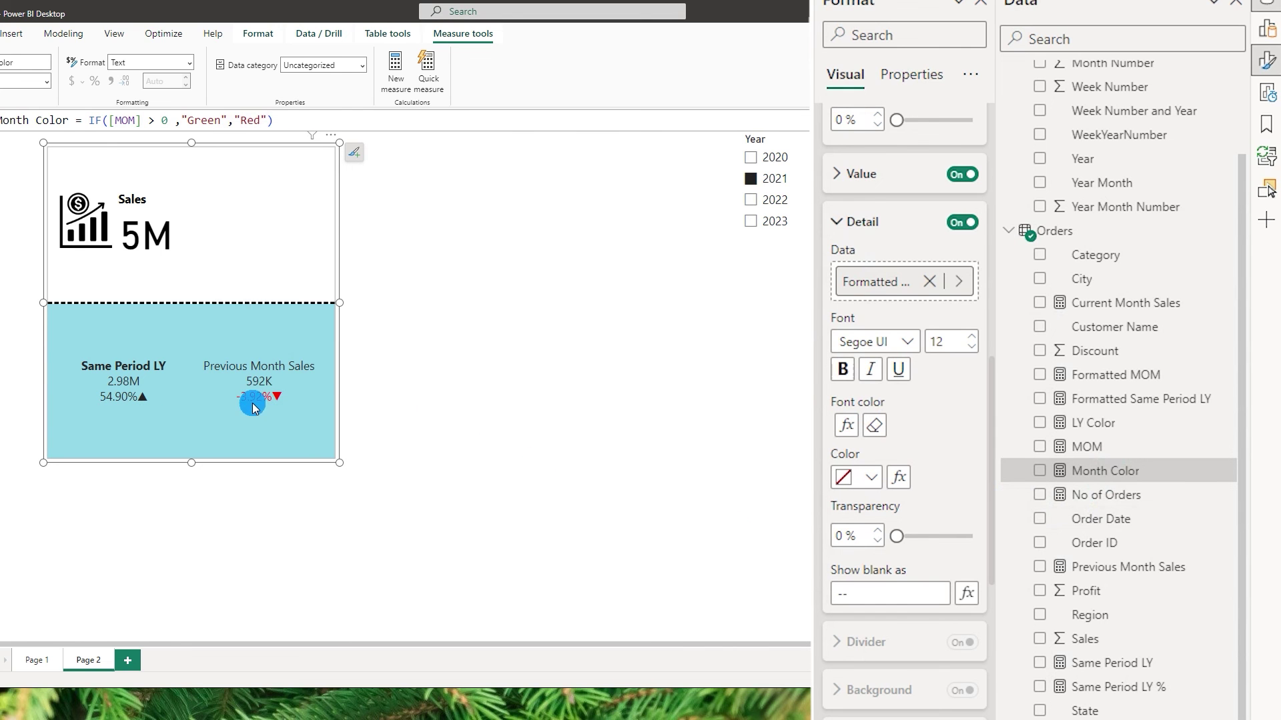
# Select the Same Period LY reference label and base its detail's font color on the LY Color measure, using the Field value format style
pyautogui.moveTo(989, 457); pyautogui.dragTo(992, 317)
pyautogui.click(901, 429)
pyautogui.click(879, 477)
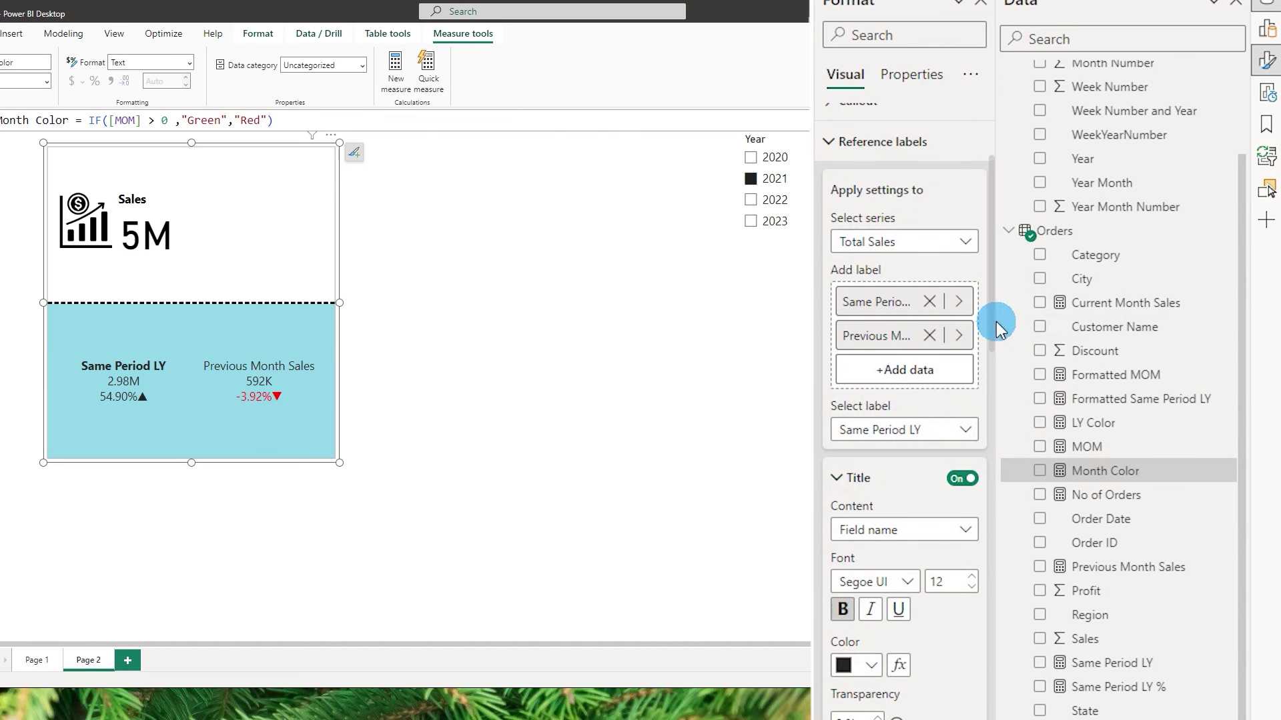
pyautogui.moveTo(997, 318); pyautogui.dragTo(993, 579)
pyautogui.click(917, 429)
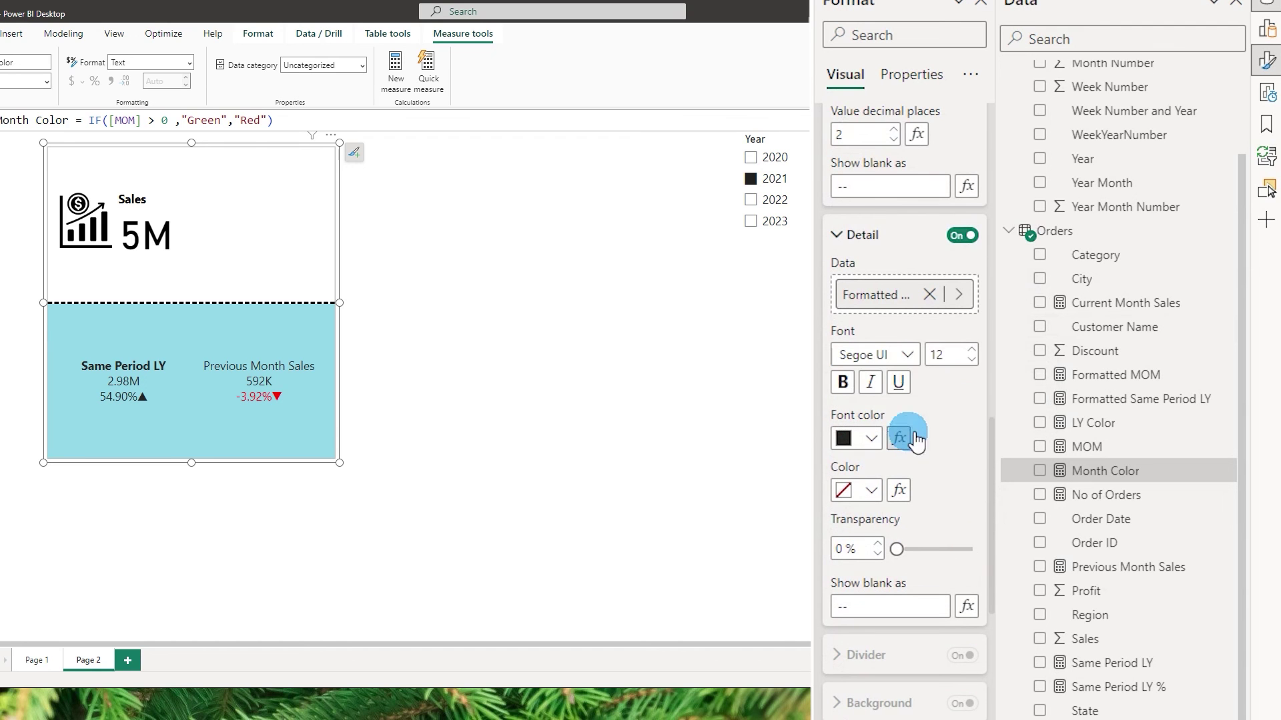
pyautogui.click(906, 440)
pyautogui.click(408, 195)
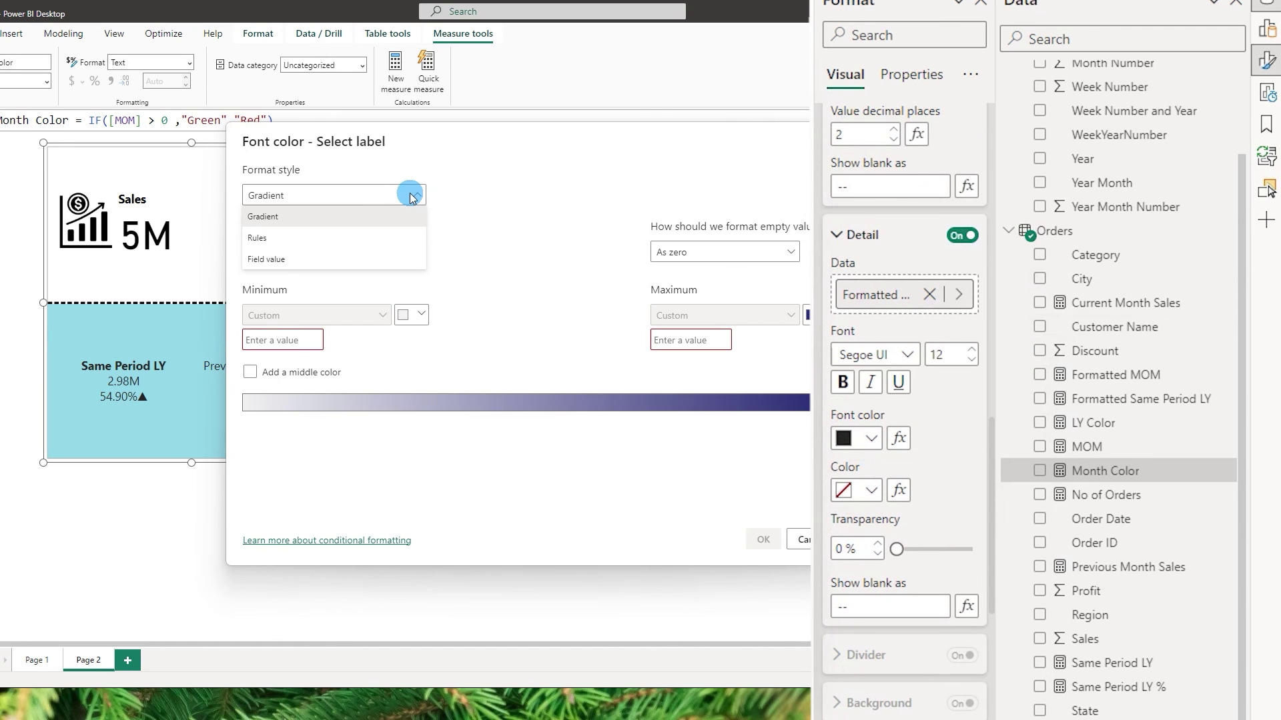
pyautogui.click(285, 260)
pyautogui.click(306, 251)
pyautogui.click(298, 314)
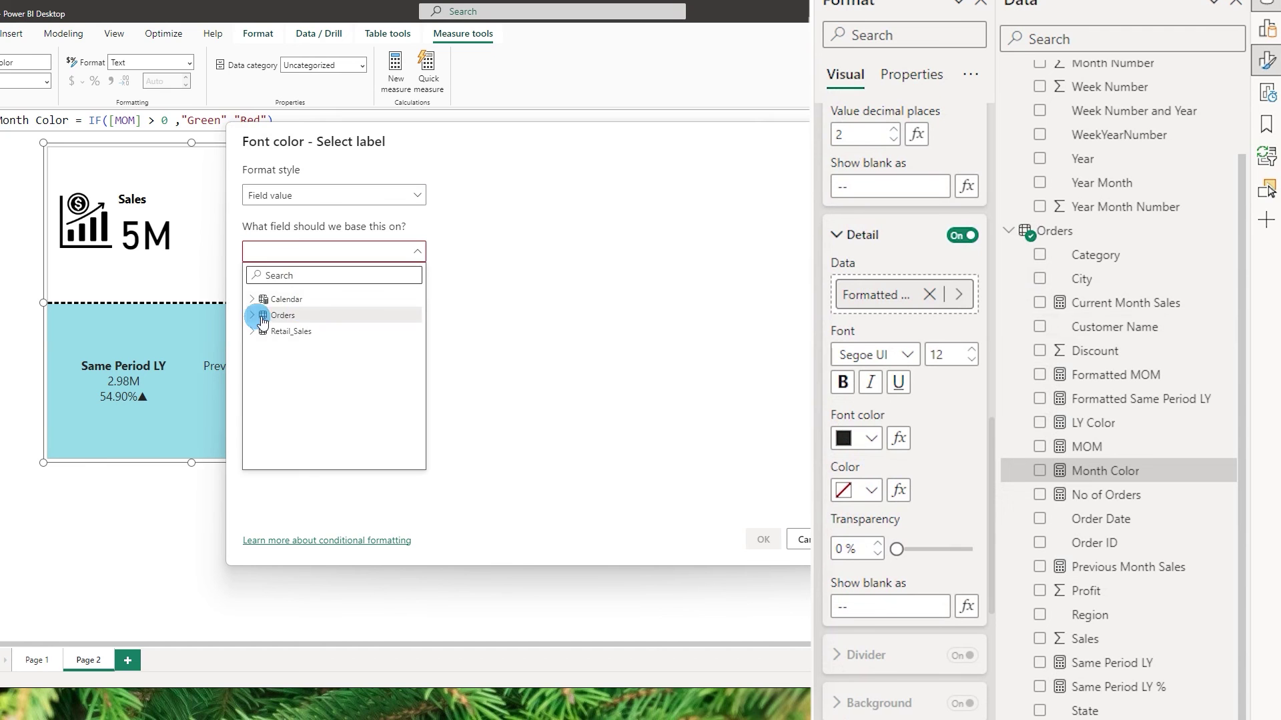
pyautogui.scroll(-3, 296, 377)
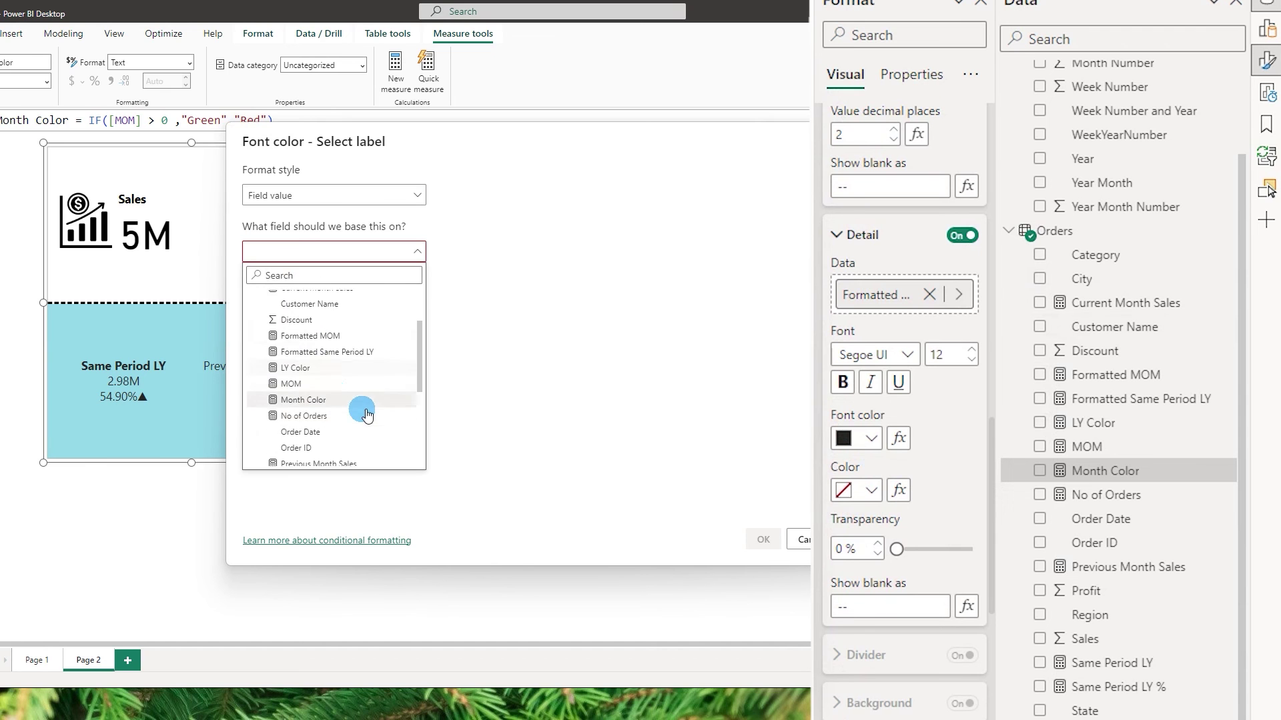
pyautogui.click(295, 365)
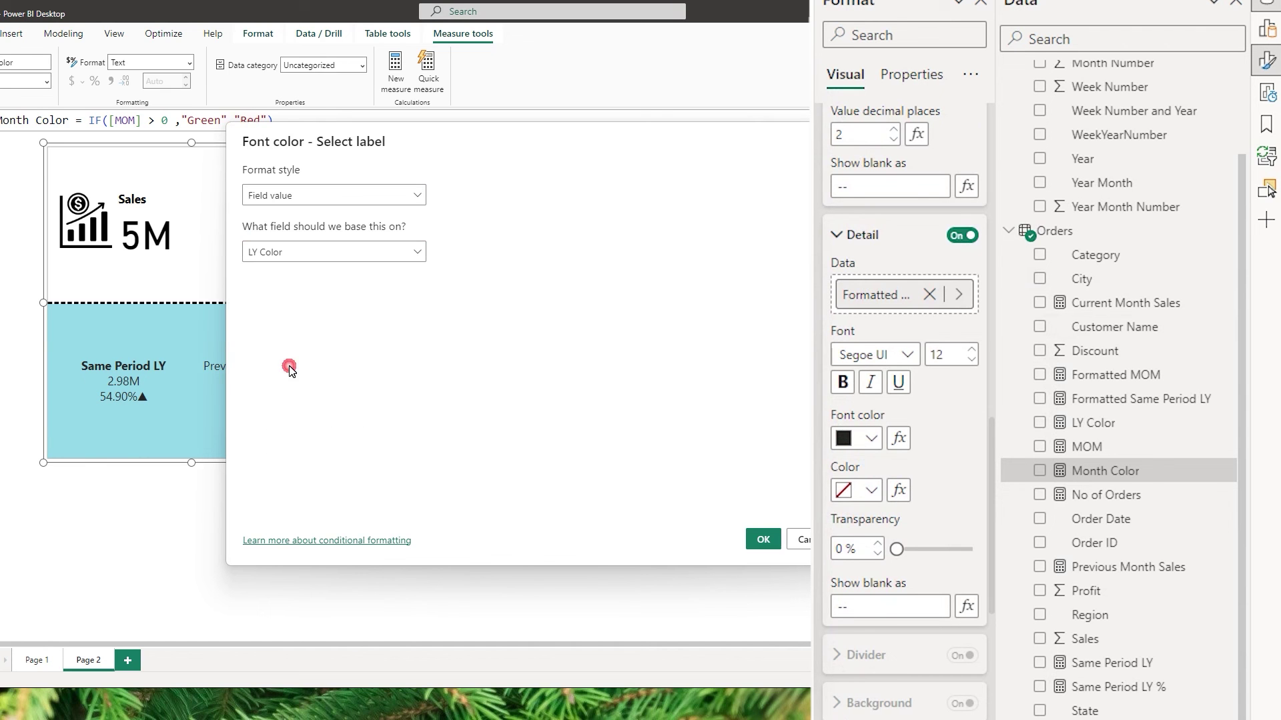
pyautogui.click(764, 540)
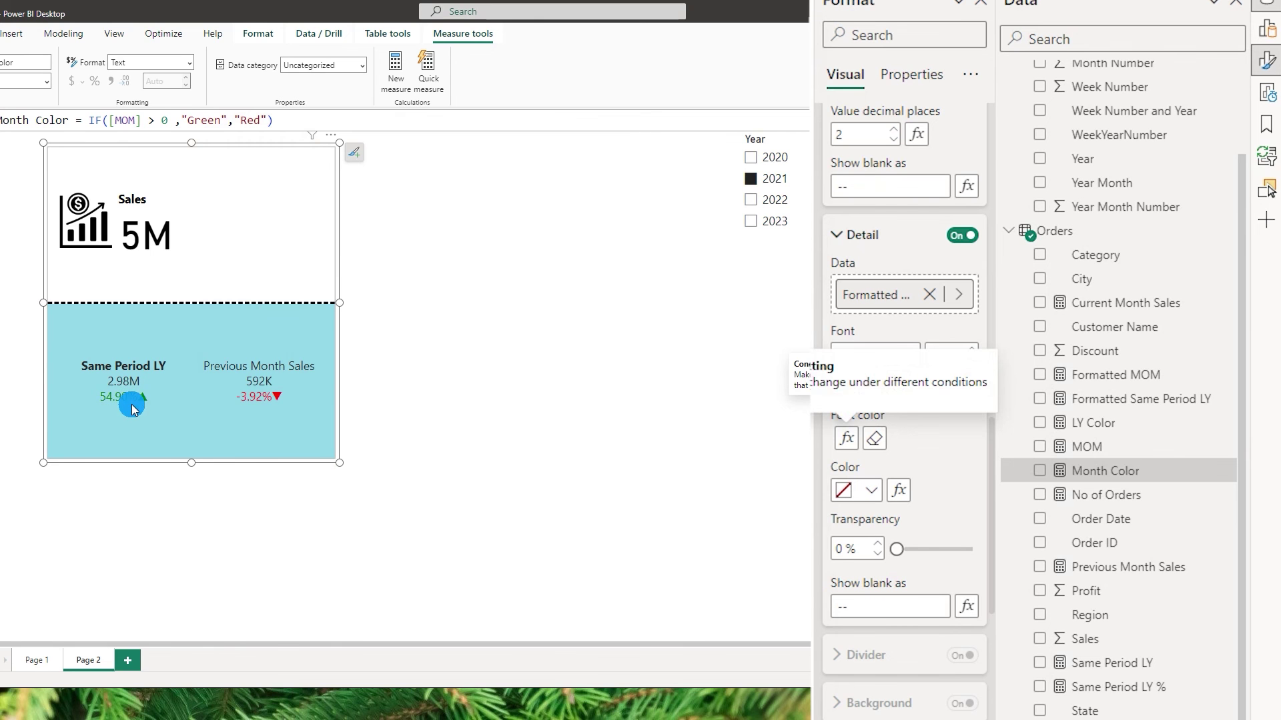
# Filter the card to 2022 with the Year slicer
pyautogui.click(747, 201)
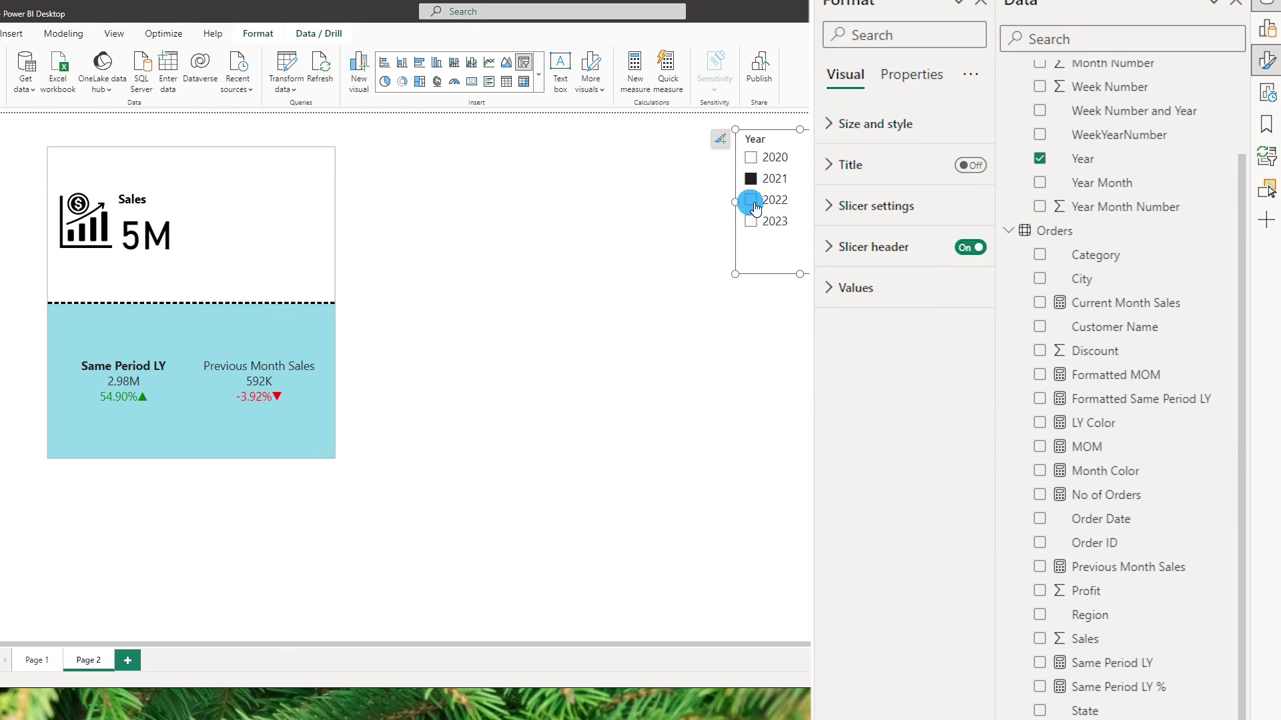
pyautogui.click(752, 200)
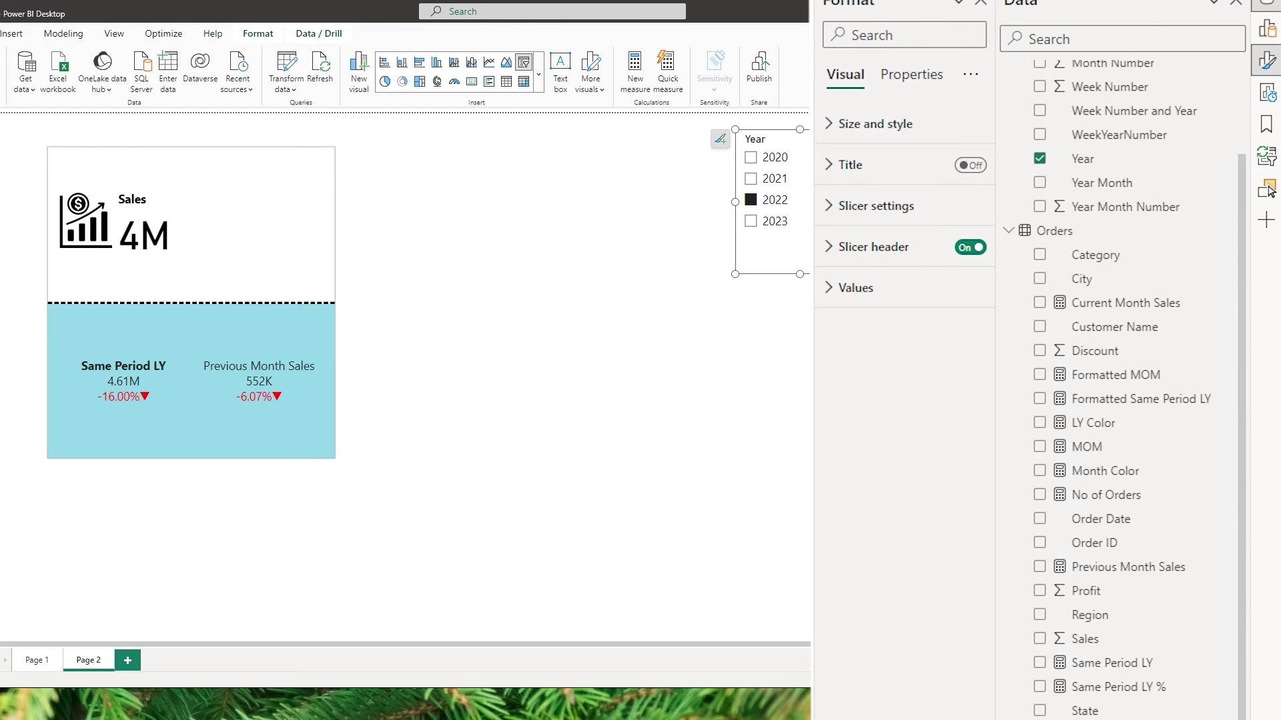
# Make the title of the Previous Month Sales reference label bold on the Total Sales card
pyautogui.click(246, 347)
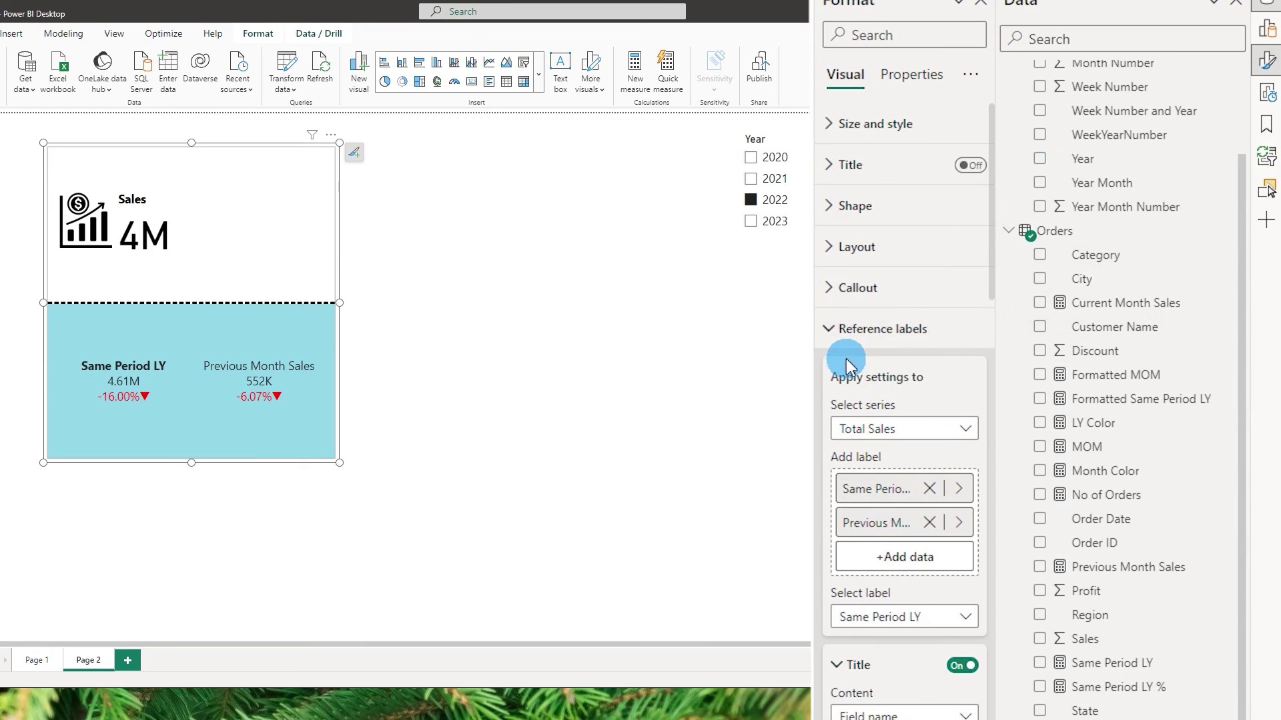
pyautogui.scroll(-2, 914, 445)
pyautogui.scroll(-3, 913, 444)
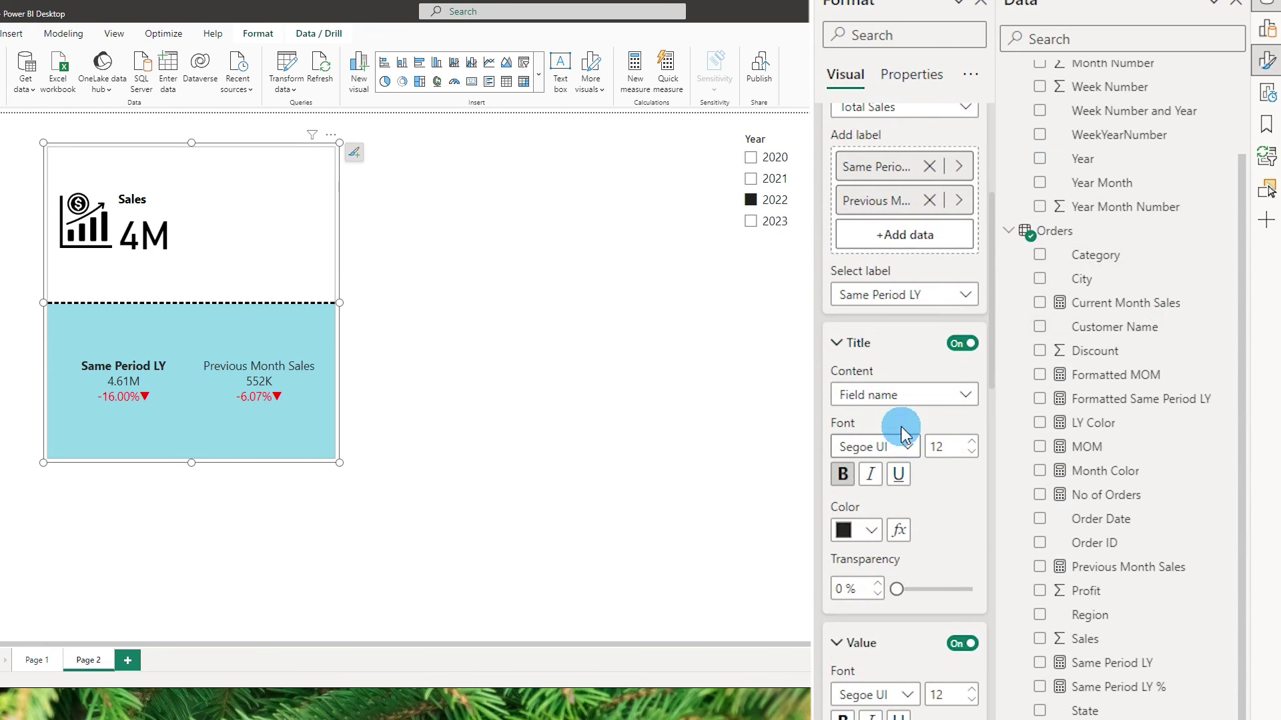
pyautogui.click(883, 294)
pyautogui.click(898, 364)
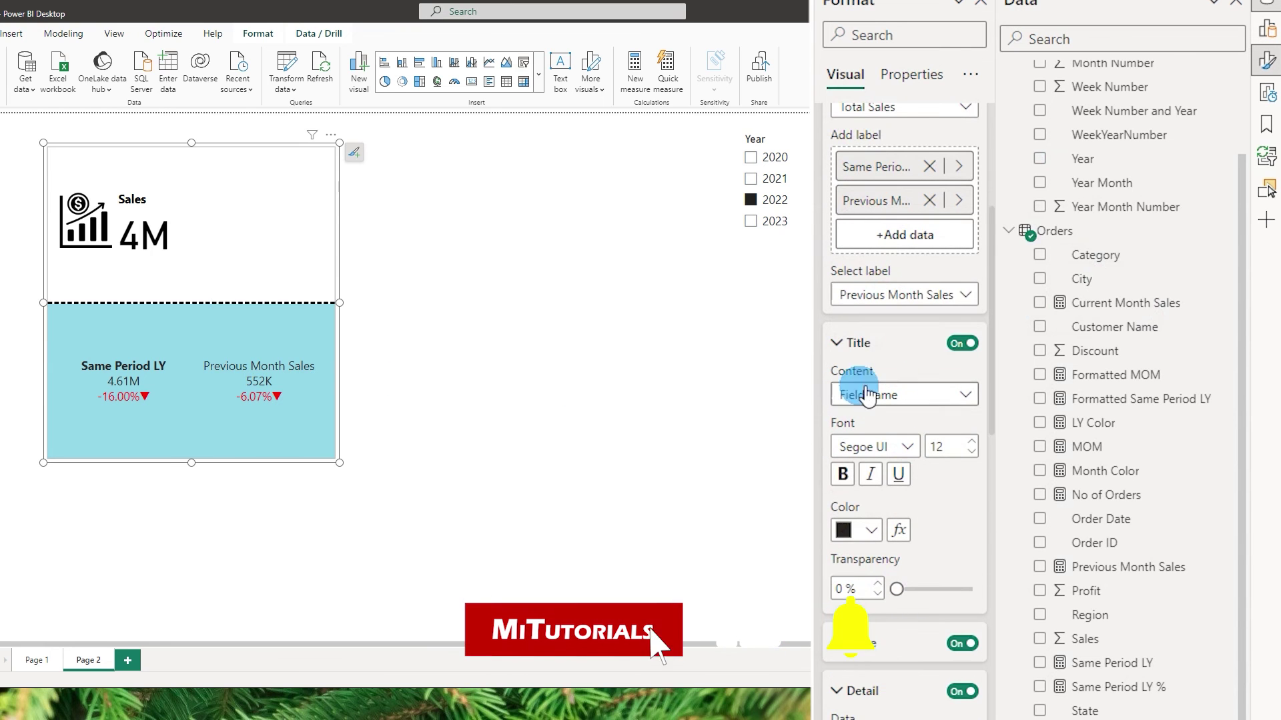
pyautogui.click(843, 474)
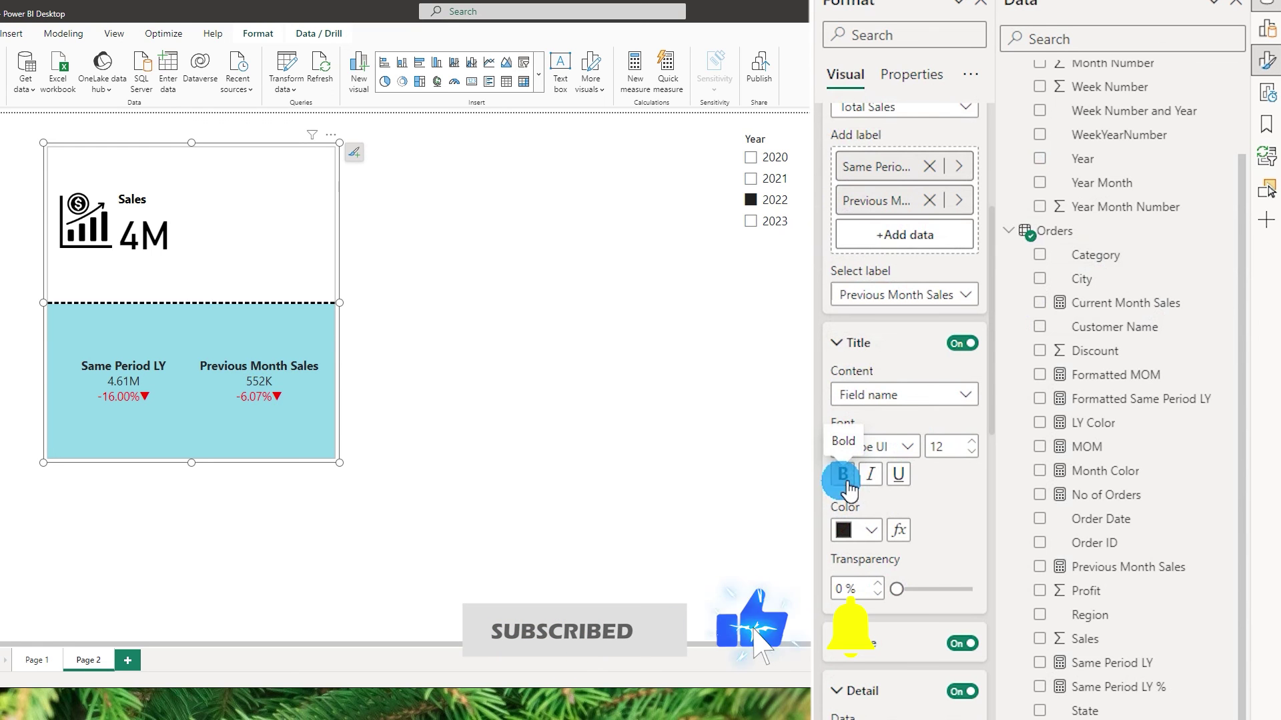
# Look through the card's reference label and image settings down to the series choice of the Cards settings
pyautogui.click(1007, 400)
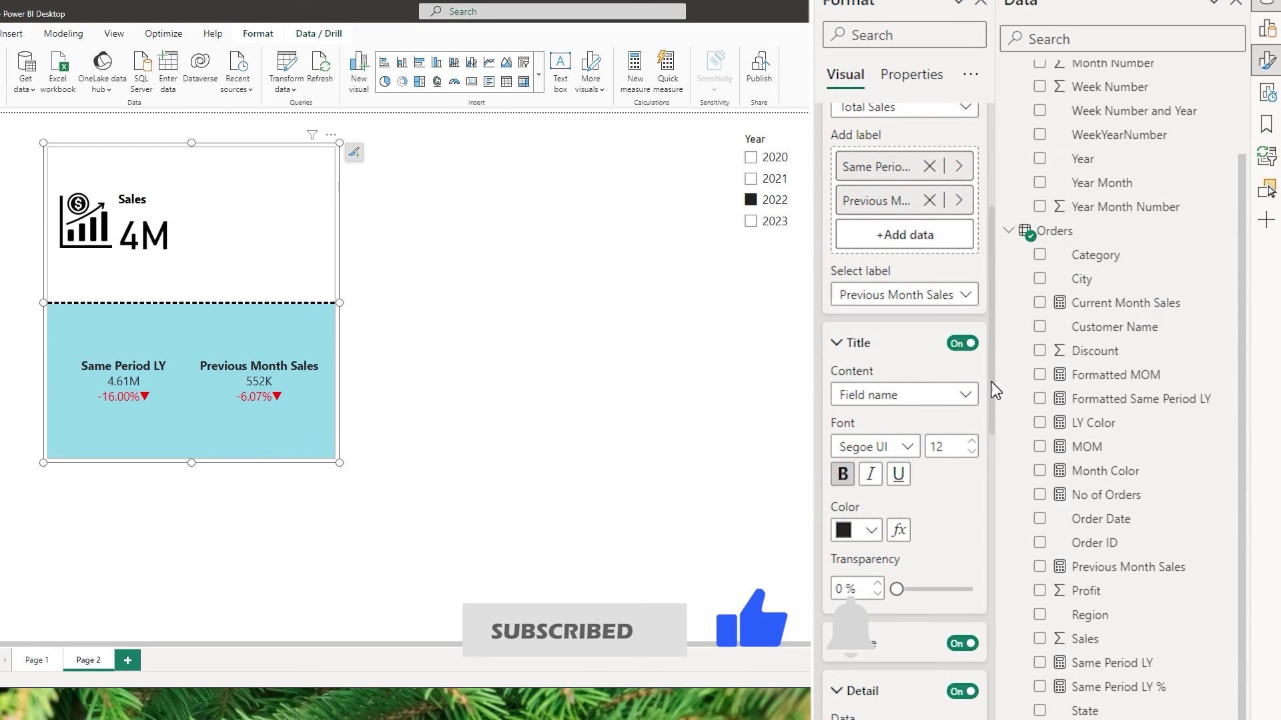
pyautogui.scroll(-3, 934, 400)
pyautogui.scroll(6, 901, 367)
pyautogui.scroll(-4, 885, 450)
pyautogui.scroll(-10, 887, 413)
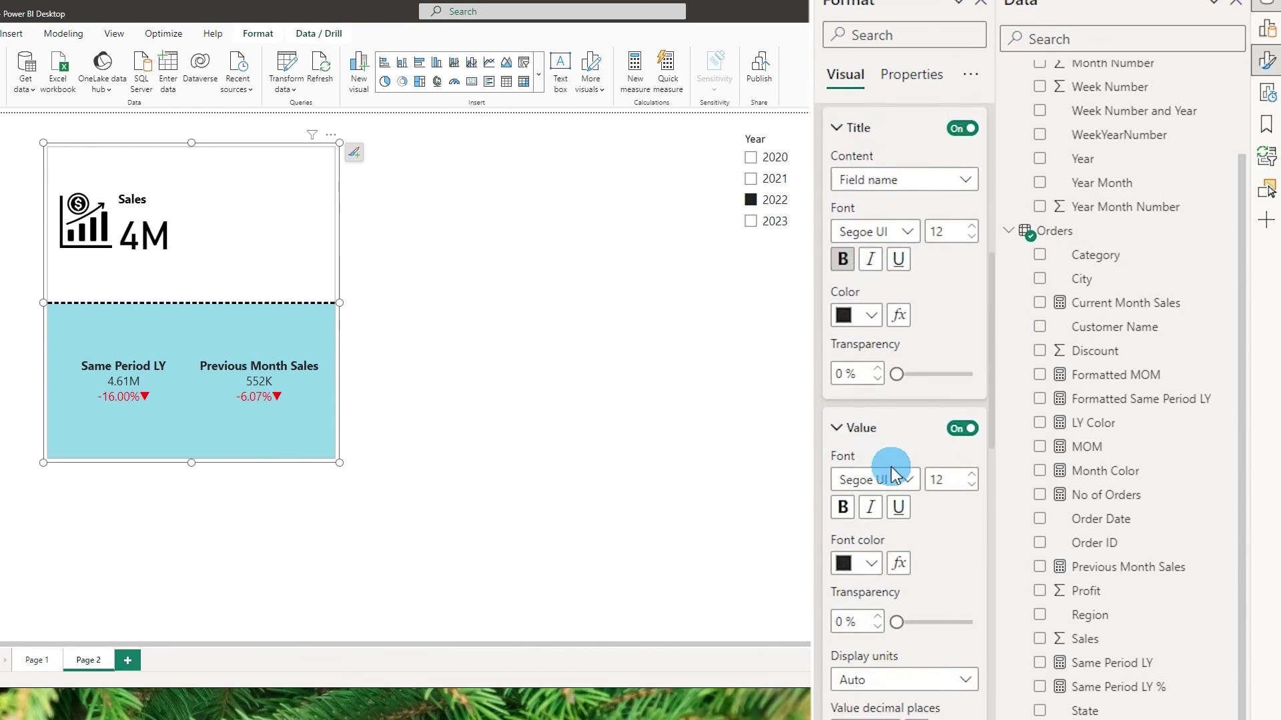
pyautogui.scroll(-5, 897, 454)
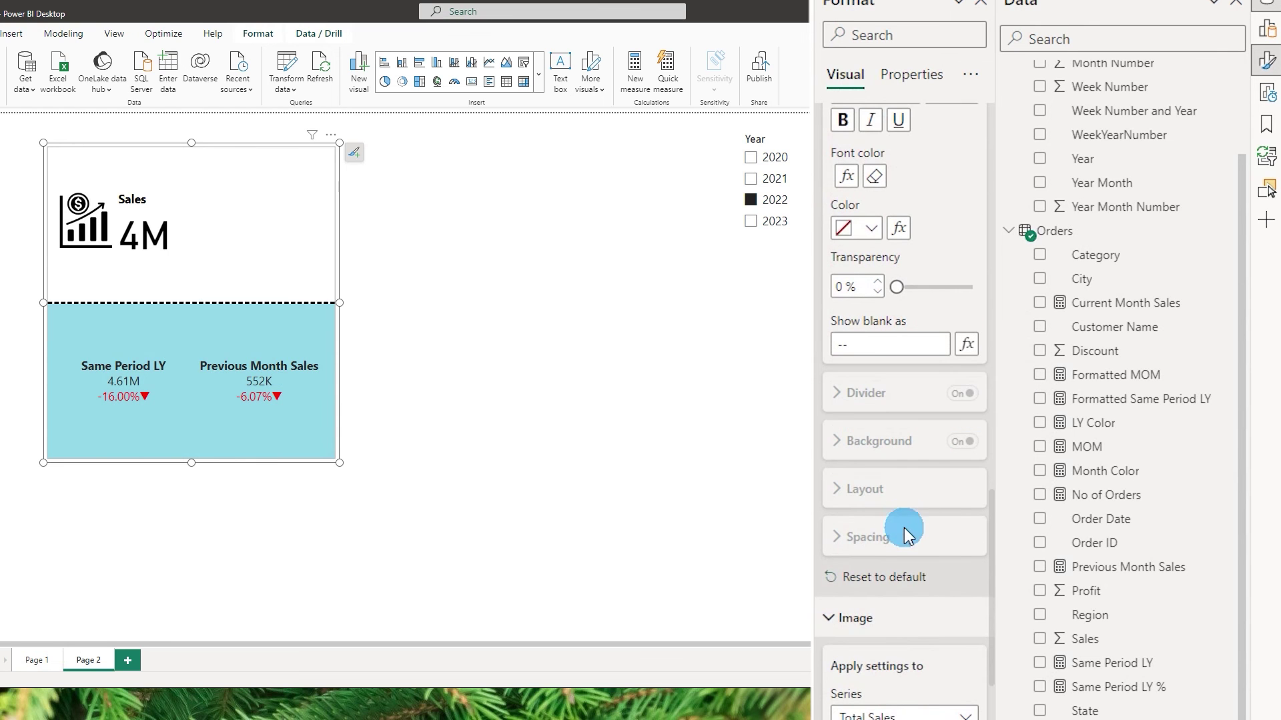
pyautogui.scroll(-5, 902, 527)
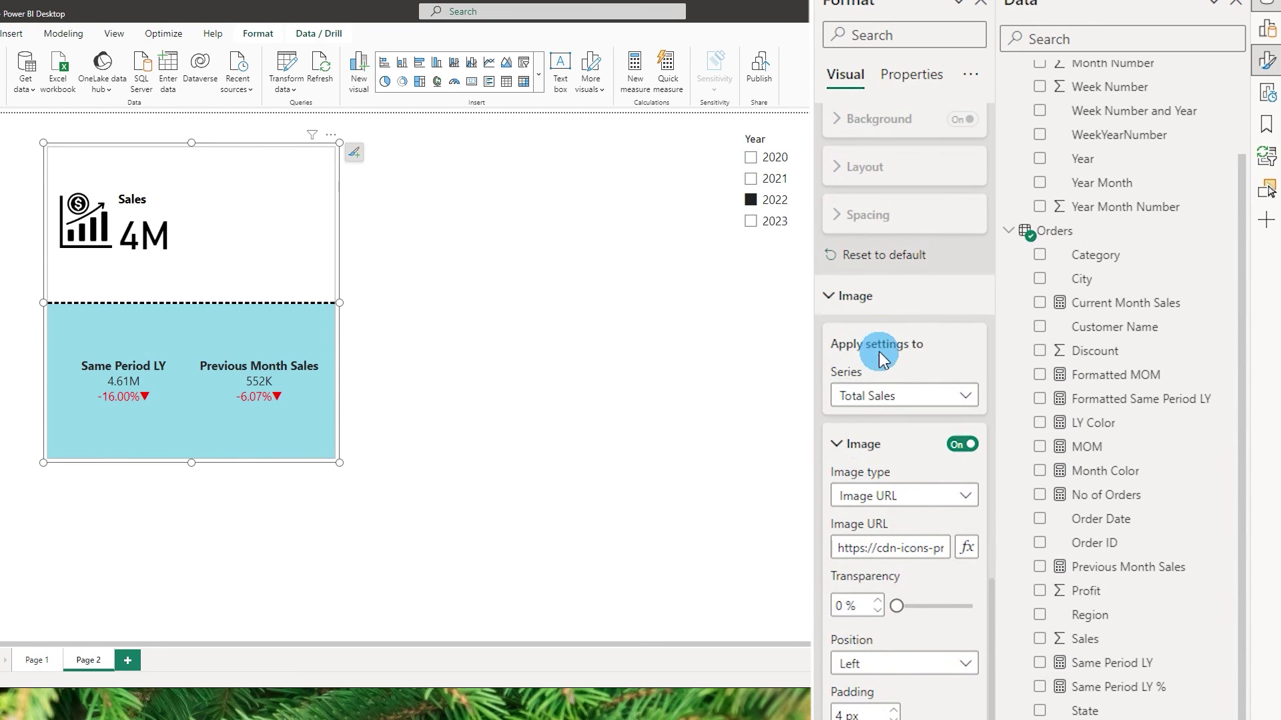
pyautogui.scroll(-3, 881, 373)
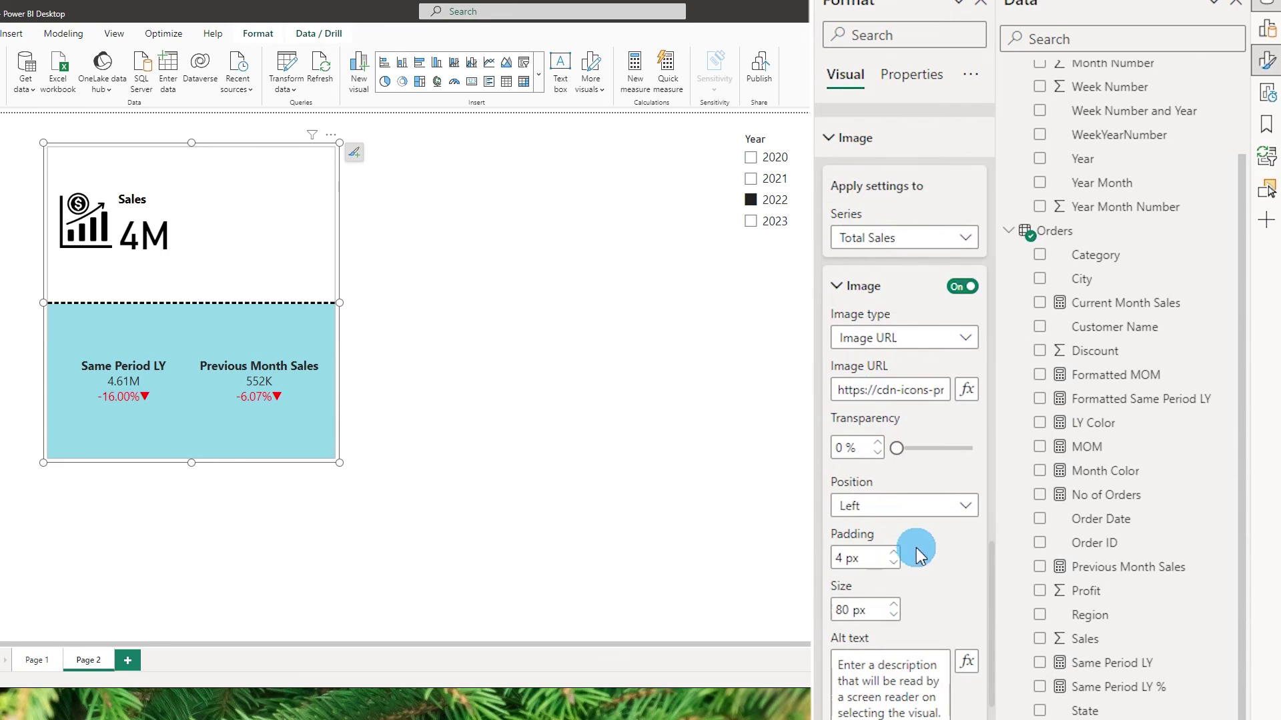
pyautogui.scroll(-6, 909, 560)
pyautogui.click(891, 425)
pyautogui.click(894, 435)
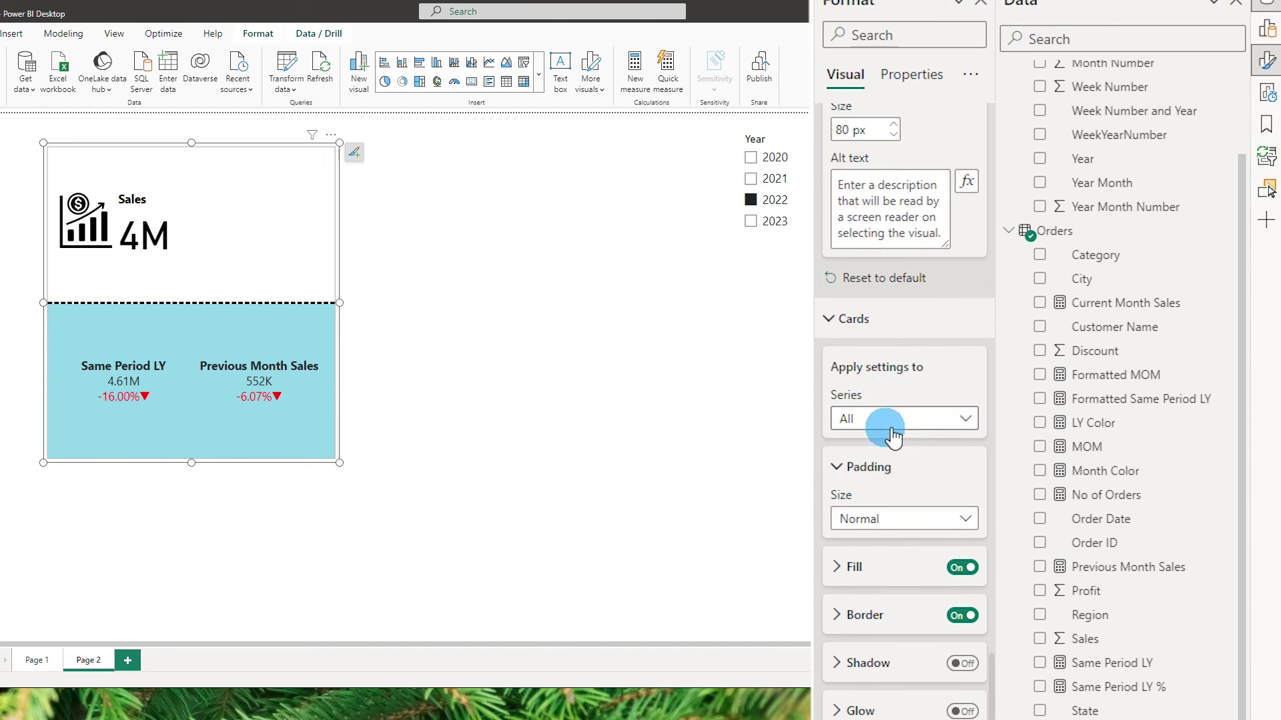
# Try other padding sizes for the cards and return the padding to Normal
pyautogui.click(900, 520)
pyautogui.click(872, 569)
pyautogui.click(881, 519)
pyautogui.click(882, 591)
pyautogui.click(864, 520)
pyautogui.click(876, 571)
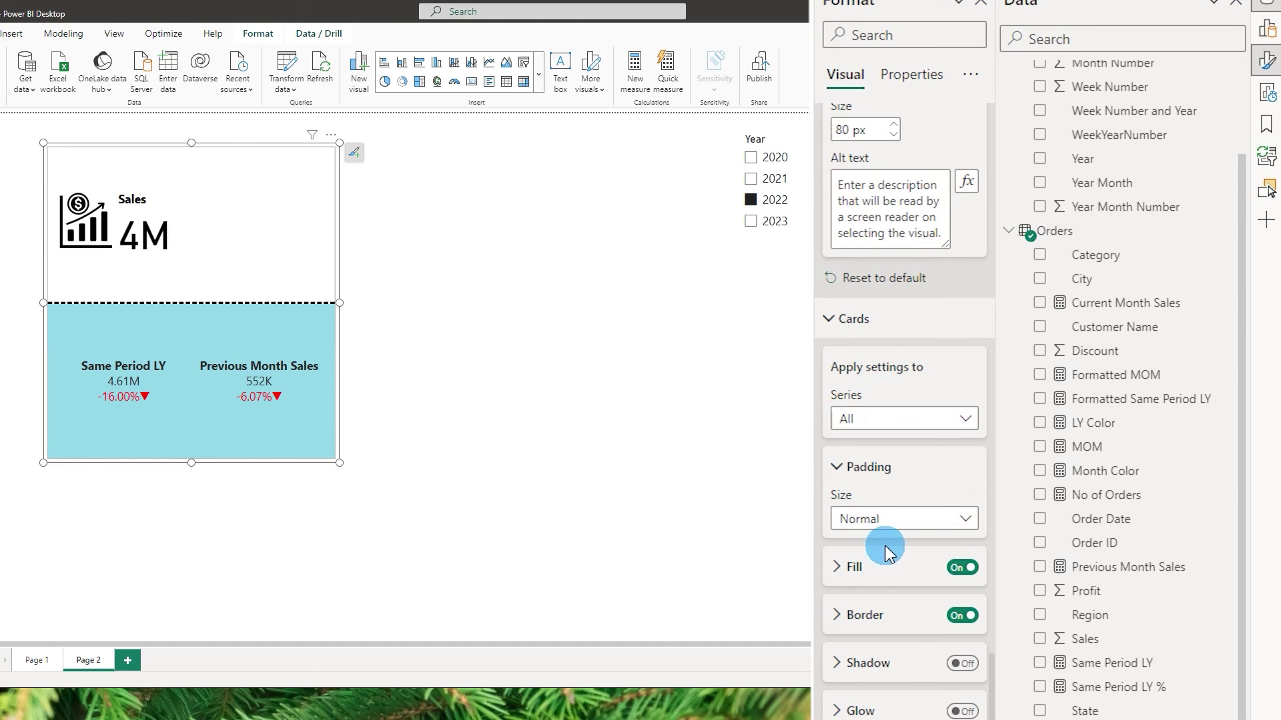
# Set the cards' fill color to dark blue and its transparency to 100%
pyautogui.click(836, 567)
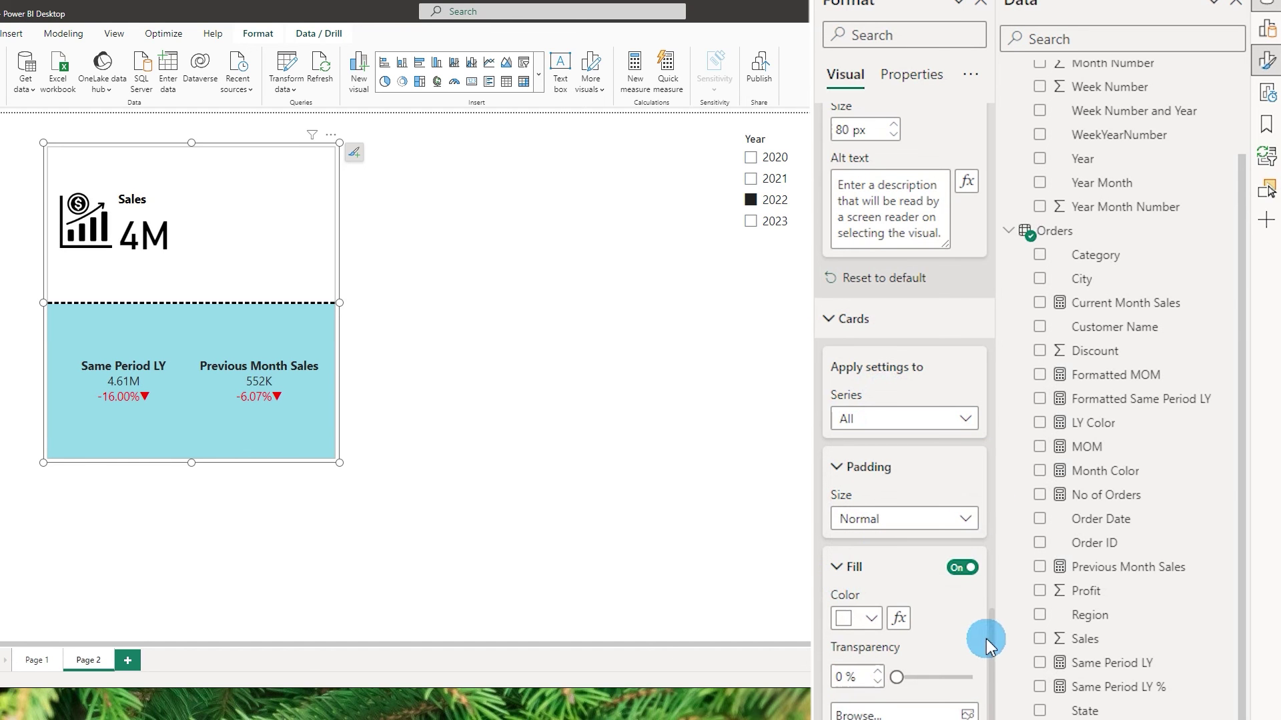
pyautogui.moveTo(992, 614); pyautogui.dragTo(987, 686)
pyautogui.click(867, 347)
pyautogui.click(921, 419)
pyautogui.moveTo(899, 408)
pyautogui.mouseDown()
pyautogui.moveTo(961, 414)
pyautogui.moveTo(896, 412)
pyautogui.mouseUp()
pyautogui.moveTo(905, 415); pyautogui.dragTo(972, 409)
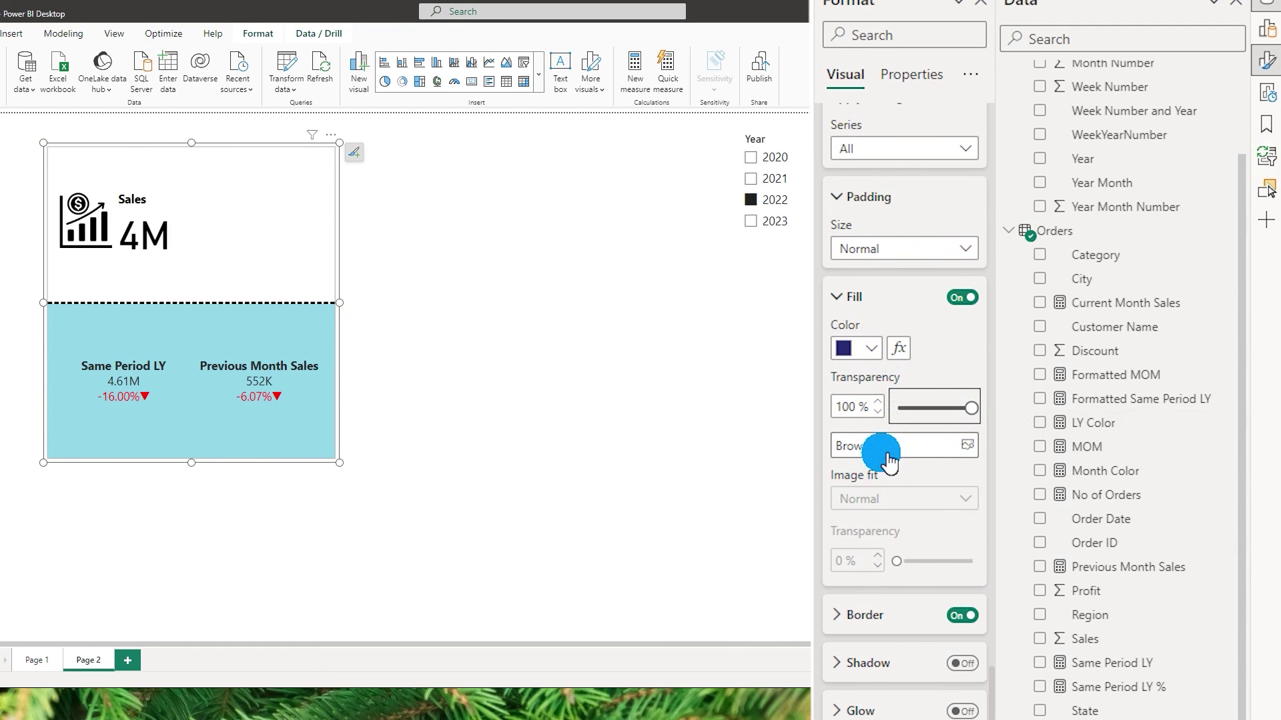
# Set the width of the cards' border to 3 px
pyautogui.click(847, 614)
pyautogui.click(850, 614)
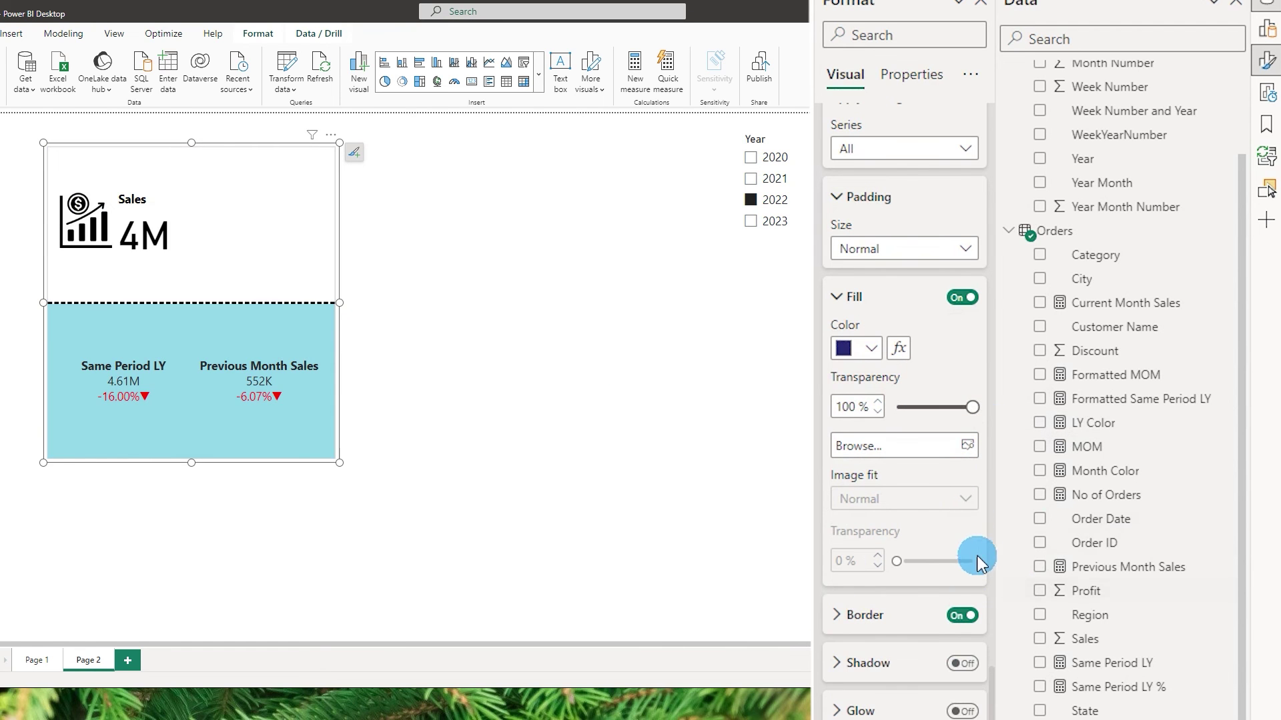
pyautogui.click(834, 615)
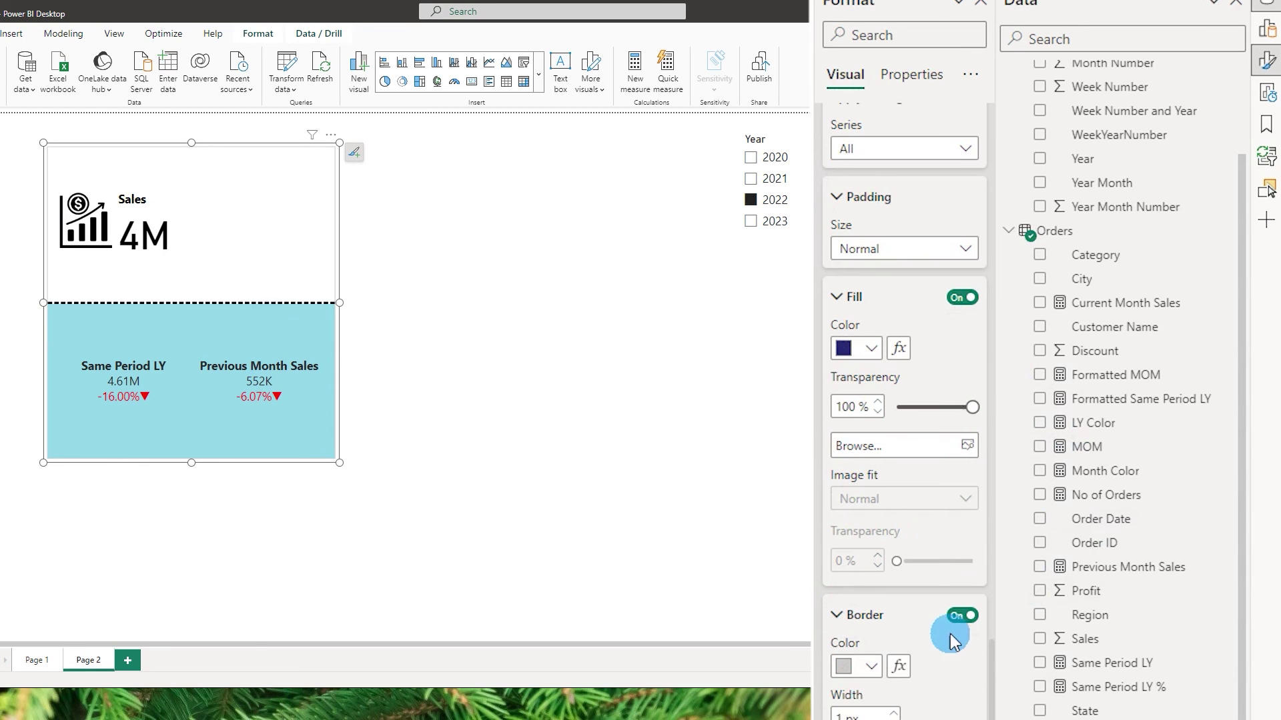
pyautogui.scroll(-3, 981, 484)
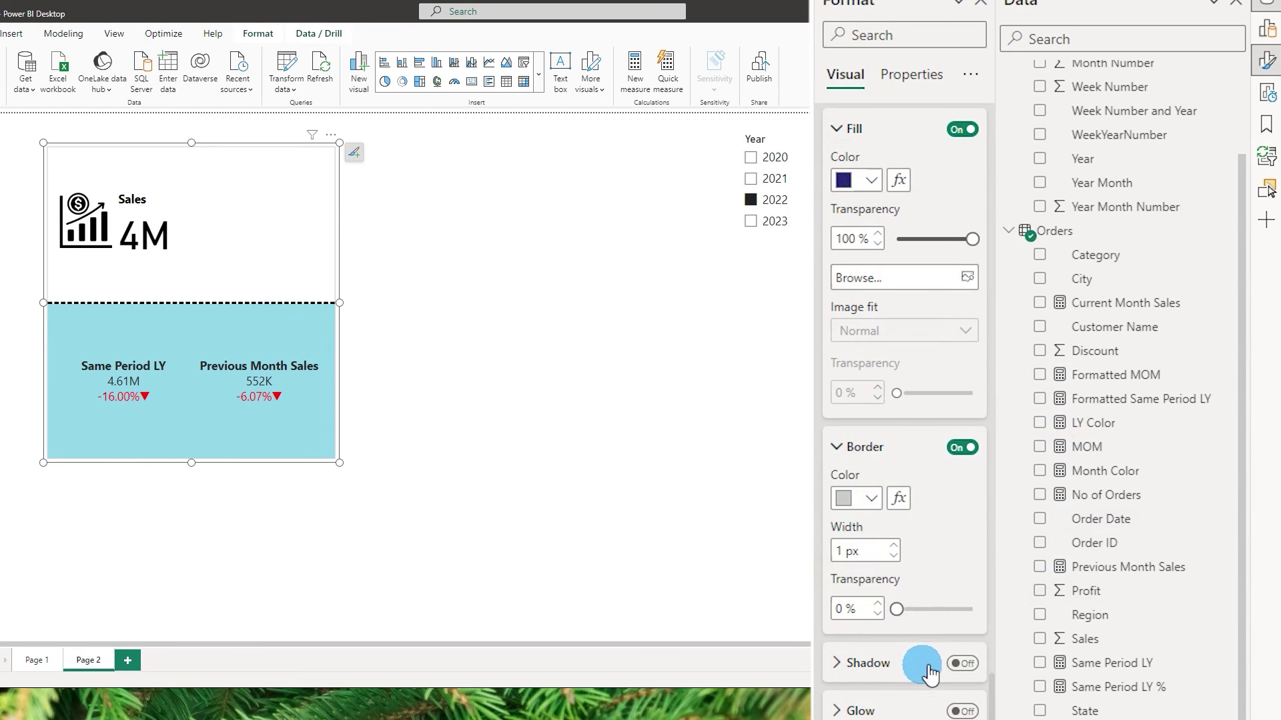
pyautogui.click(894, 545)
pyautogui.click(895, 546)
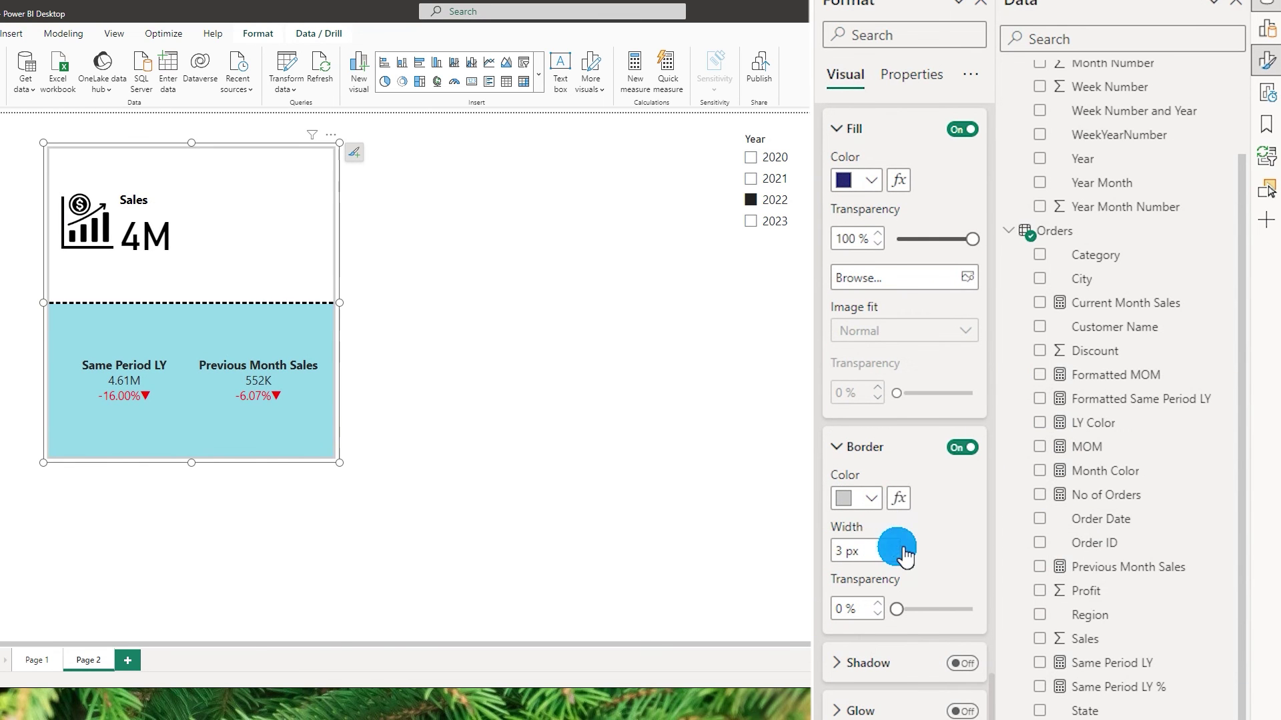
# Turn on the shadow for the Total Sales card
pyautogui.click(852, 663)
pyautogui.scroll(-2, 970, 587)
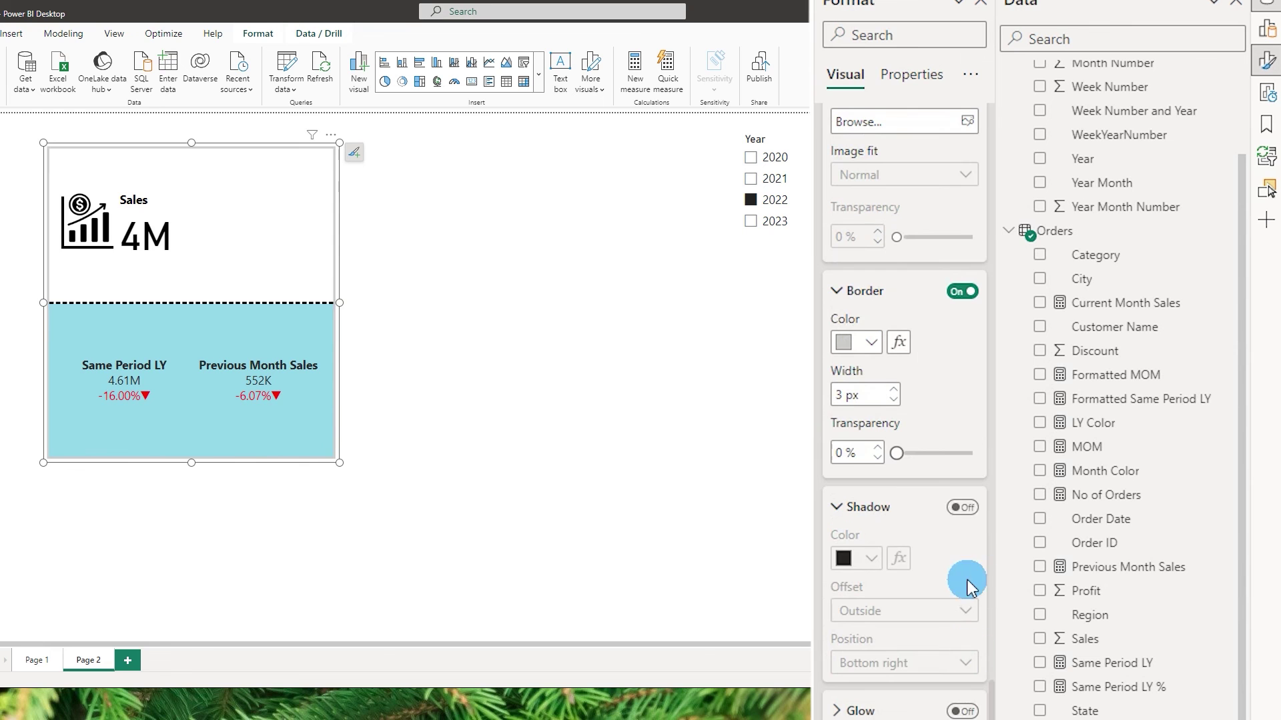
pyautogui.click(962, 508)
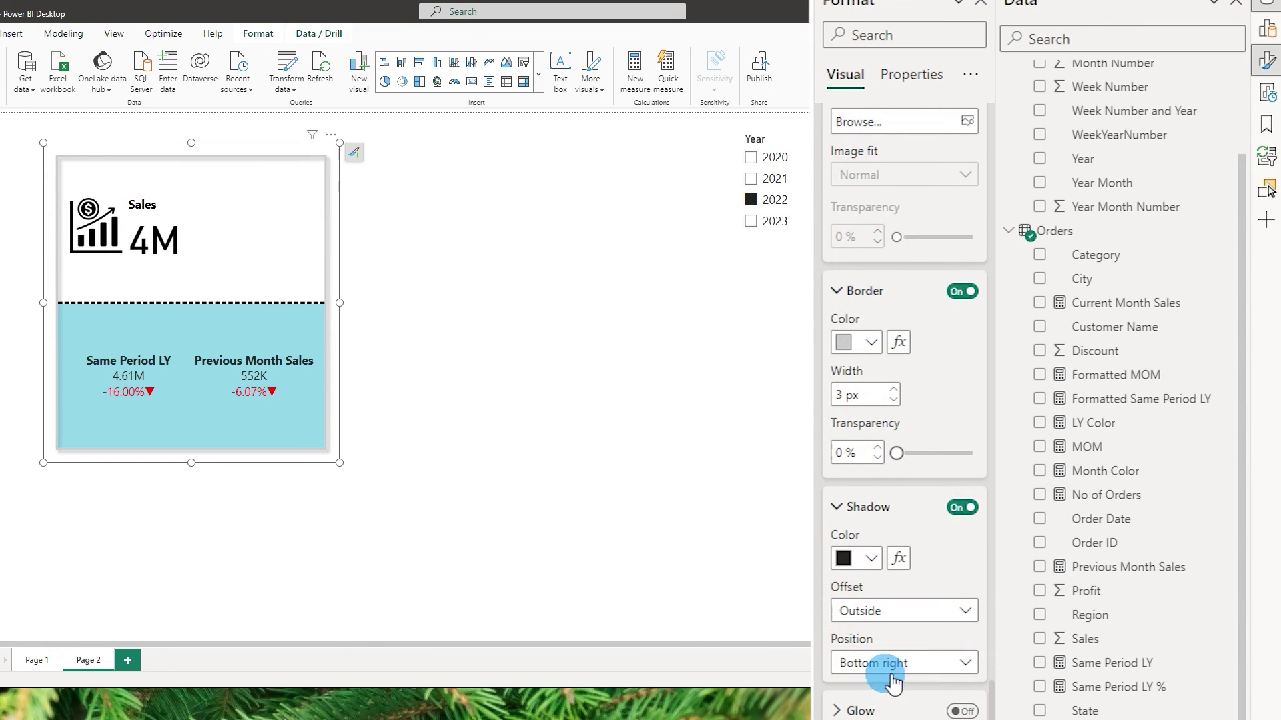
# Turn on the glow for the Total Sales card, keeping its dark blue color
pyautogui.click(867, 711)
pyautogui.click(964, 556)
pyautogui.click(862, 608)
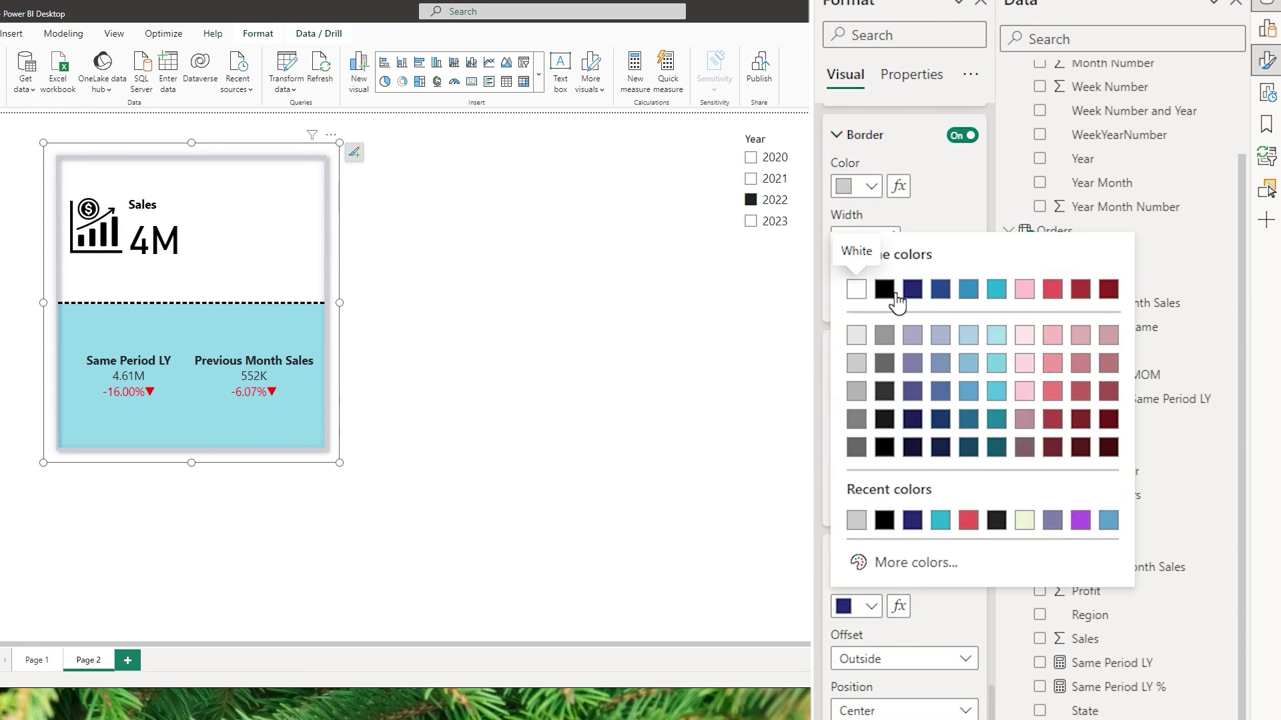
pyautogui.click(971, 632)
# Turn on the card's accent bar, place it at the top and color it teal
pyautogui.scroll(-3, 954, 641)
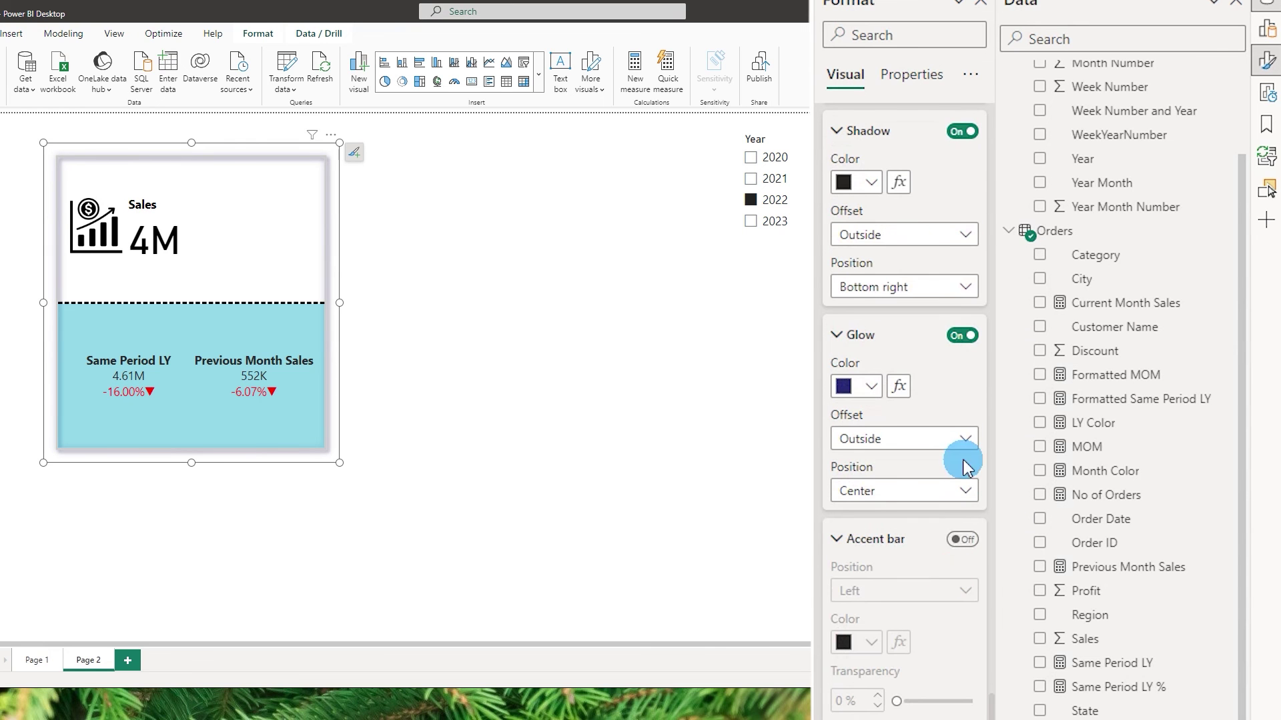
pyautogui.click(964, 544)
pyautogui.click(870, 597)
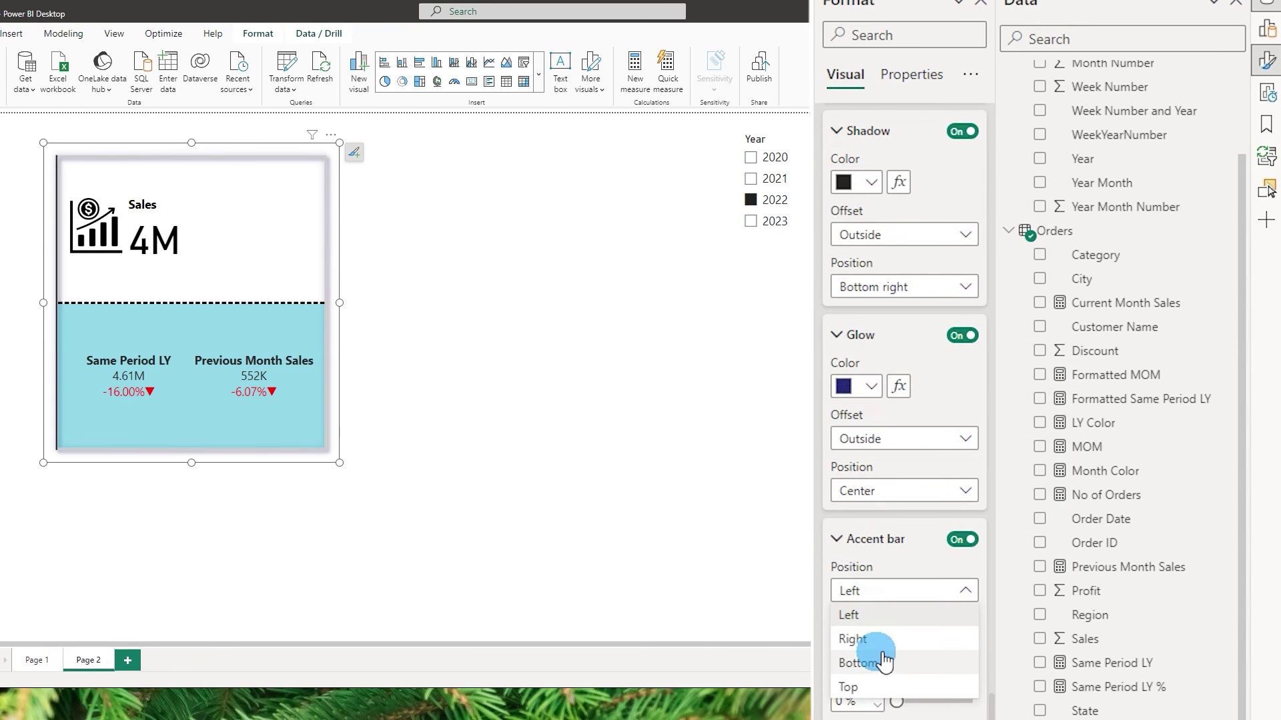
pyautogui.click(866, 687)
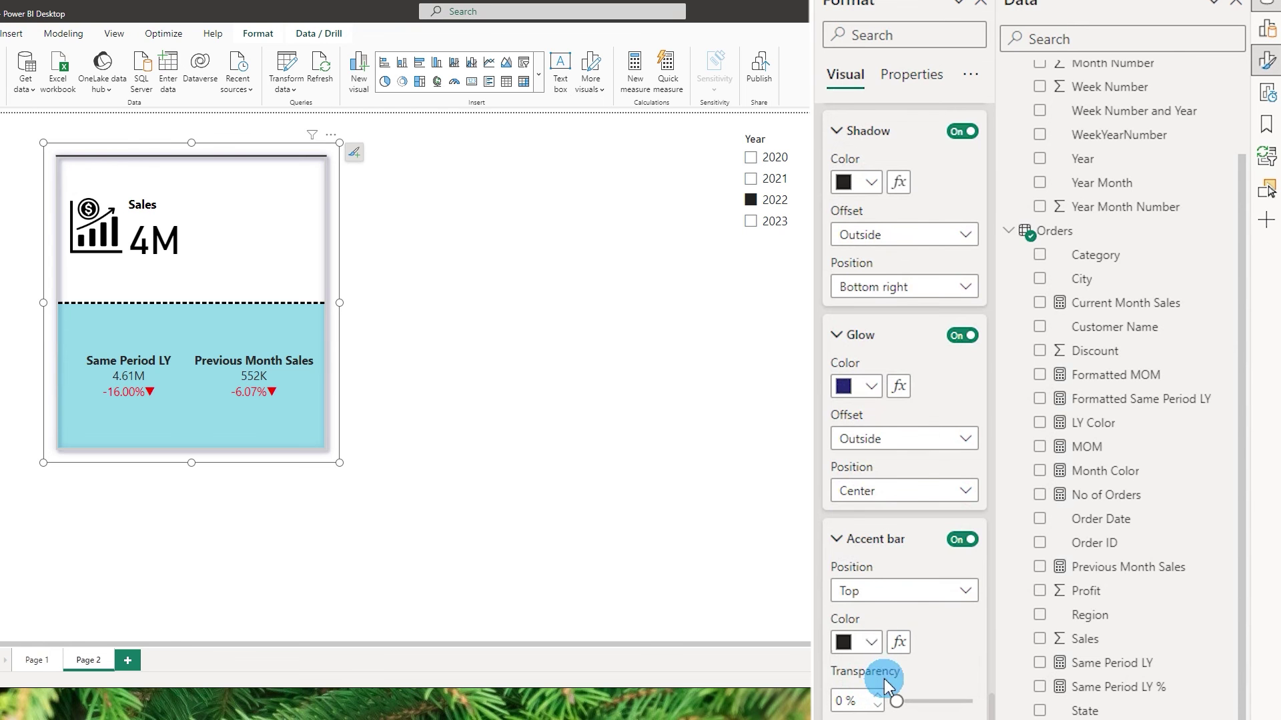
pyautogui.click(867, 645)
pyautogui.click(996, 325)
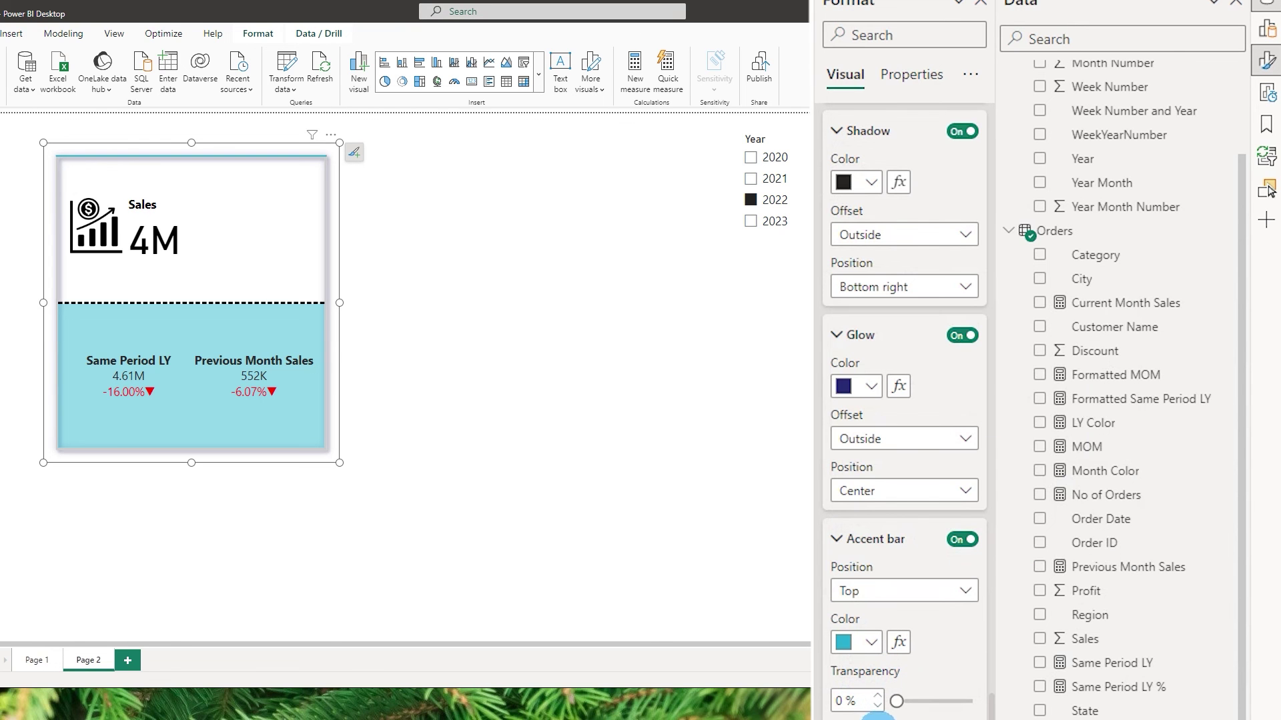
# Set the accent bar's width to 12 px and deselect the card
pyautogui.scroll(-3, 898, 667)
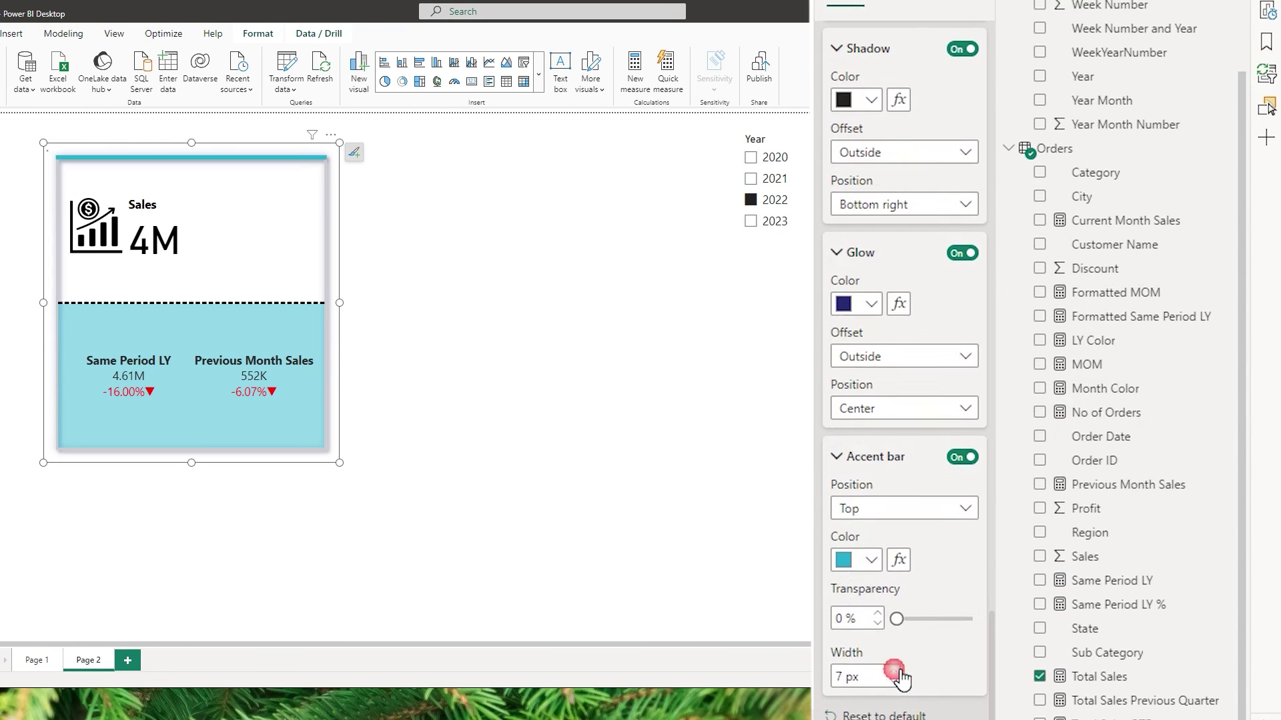
pyautogui.click(895, 664)
pyautogui.click(895, 664)
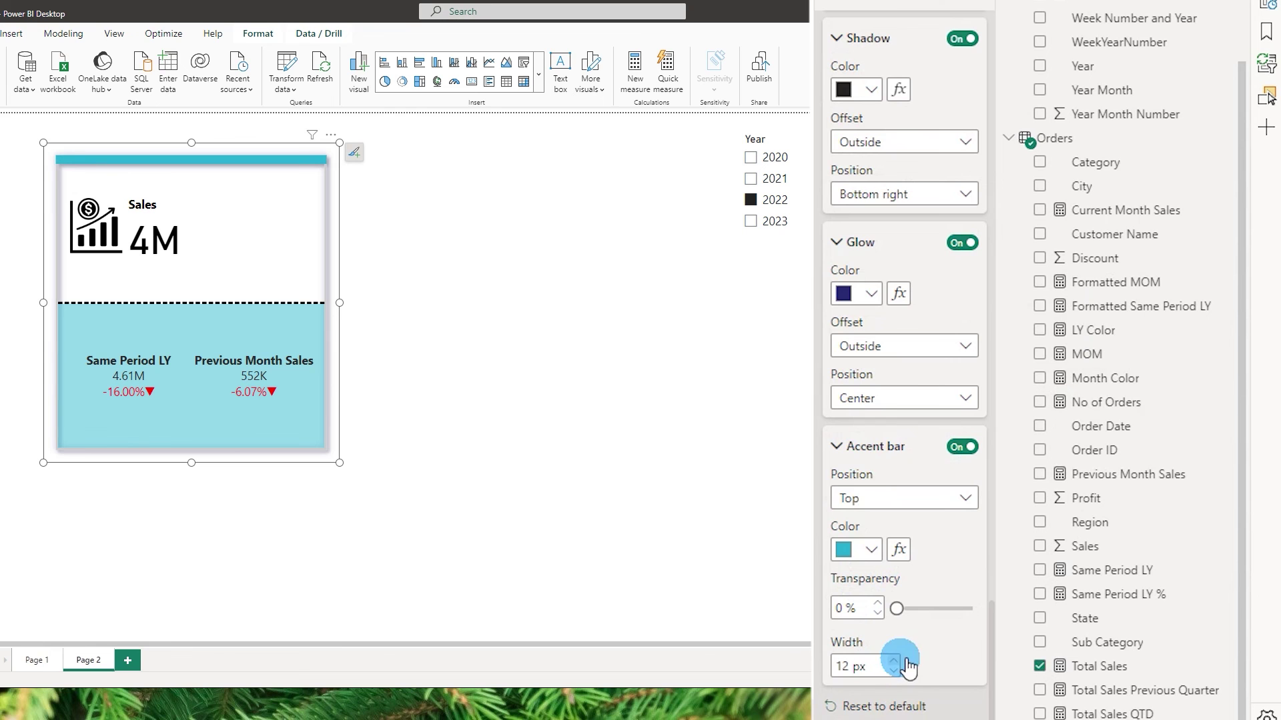
pyautogui.click(401, 340)
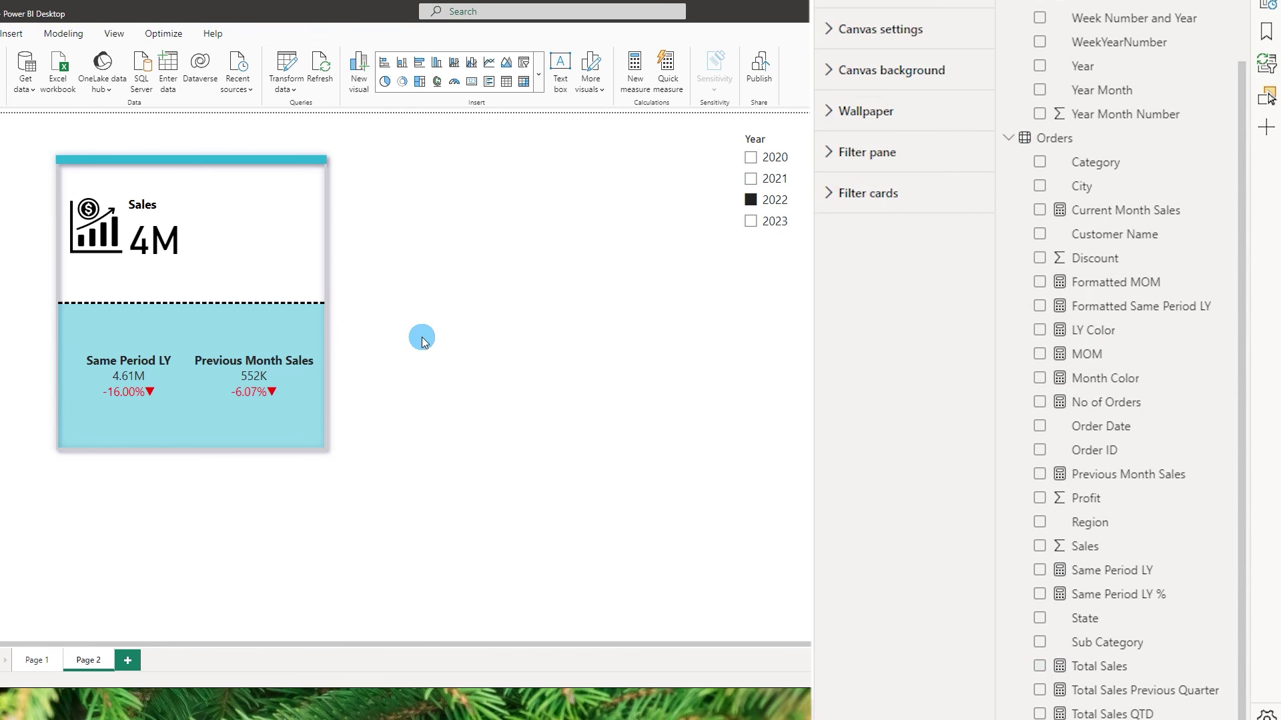
# Set the accent bar's transparency to 25% and change the position of the card's shadow
pyautogui.click(306, 327)
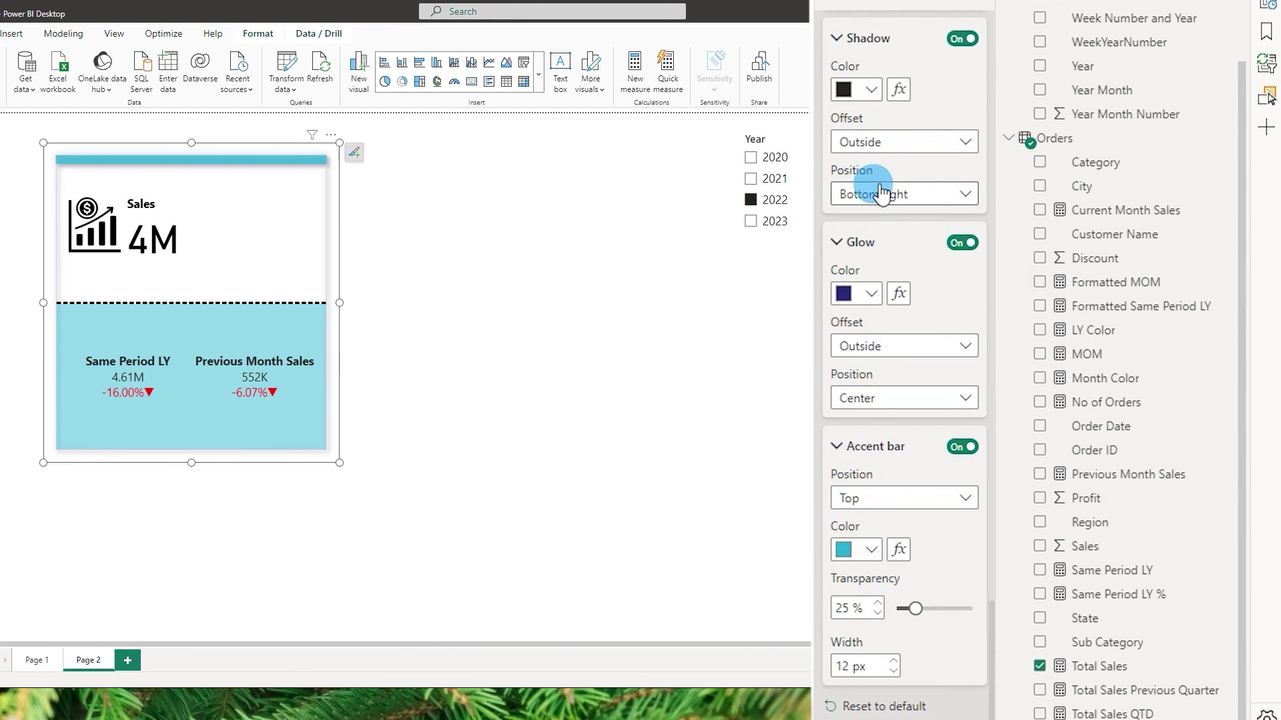
pyautogui.click(891, 195)
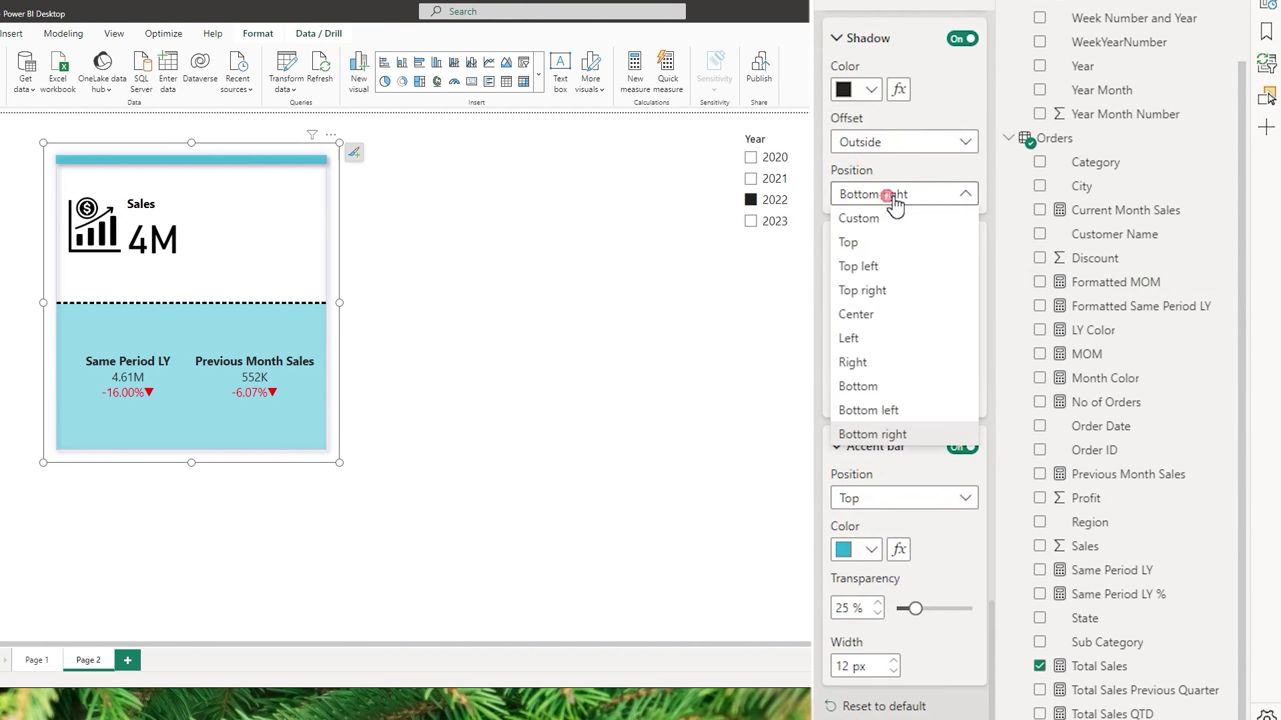
pyautogui.click(876, 332)
pyautogui.click(448, 270)
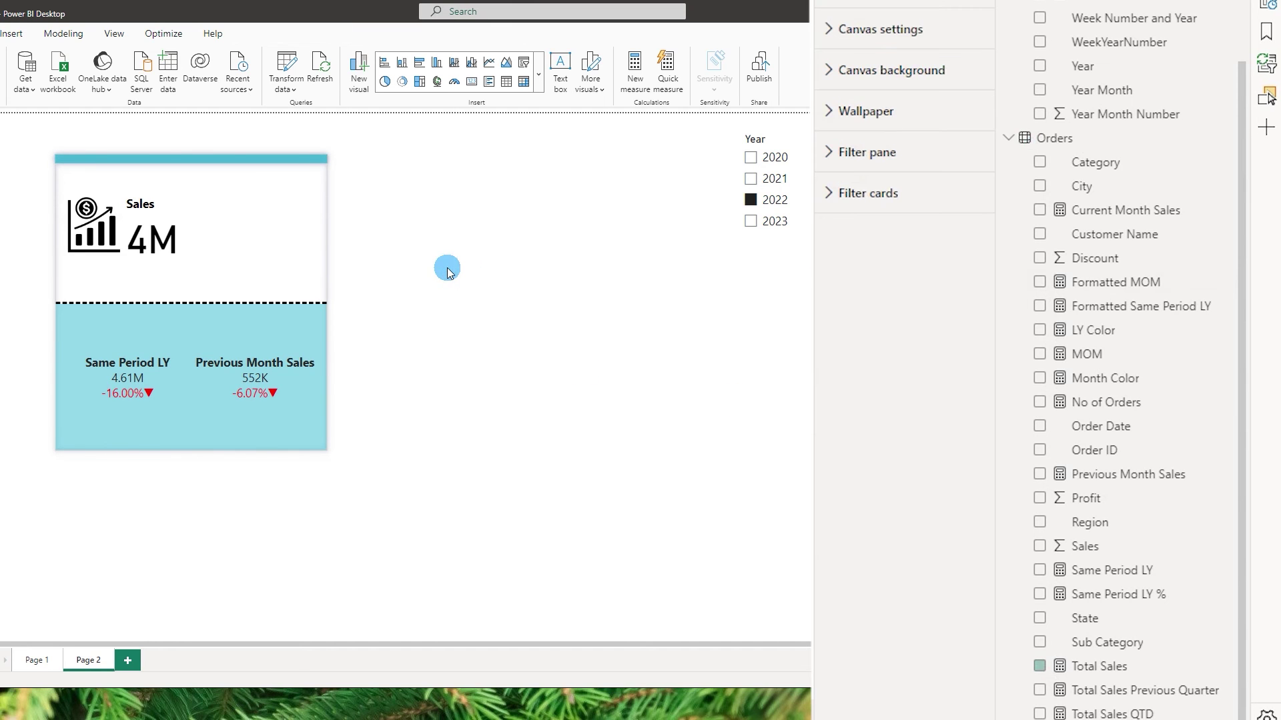
# Shrink the Total Sales card slightly in height and width and move it a little down and right on the page
pyautogui.moveTo(195, 458)
pyautogui.mouseDown()
pyautogui.moveTo(192, 395)
pyautogui.moveTo(191, 435)
pyautogui.mouseUp()
pyautogui.moveTo(345, 293); pyautogui.dragTo(312, 295)
pyautogui.click(402, 327)
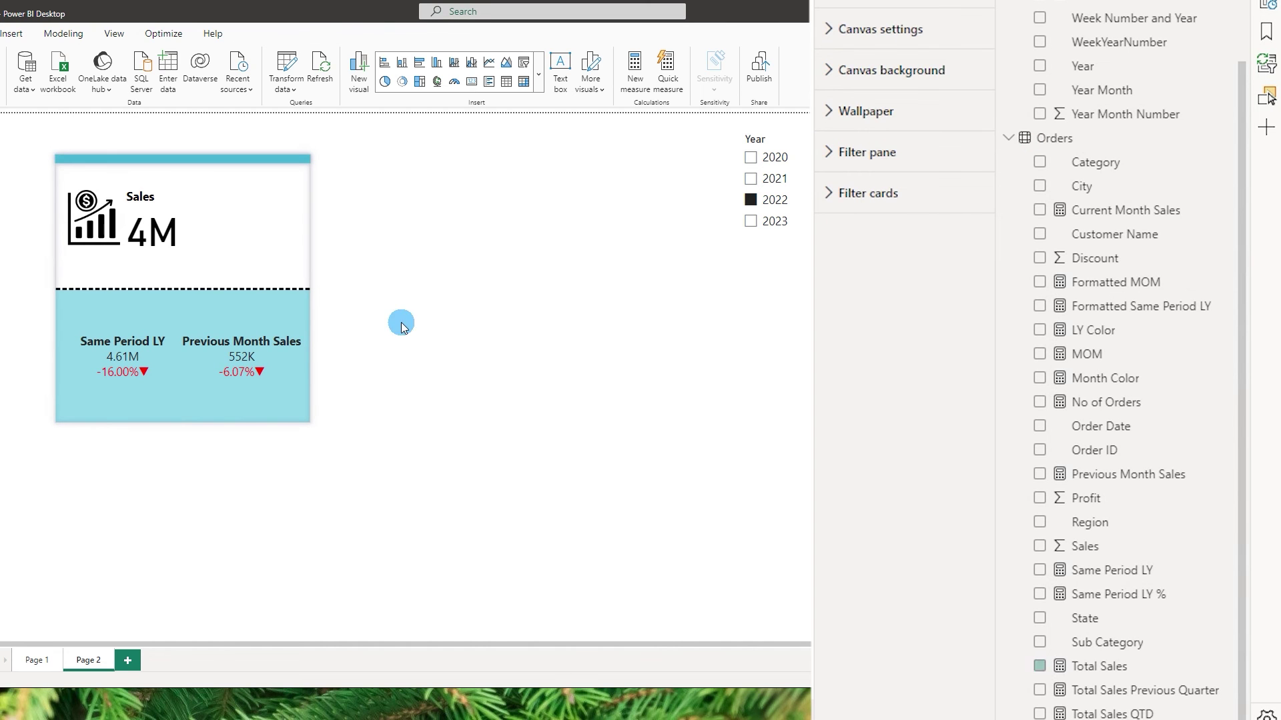
pyautogui.moveTo(257, 206); pyautogui.dragTo(265, 208)
pyautogui.click(582, 323)
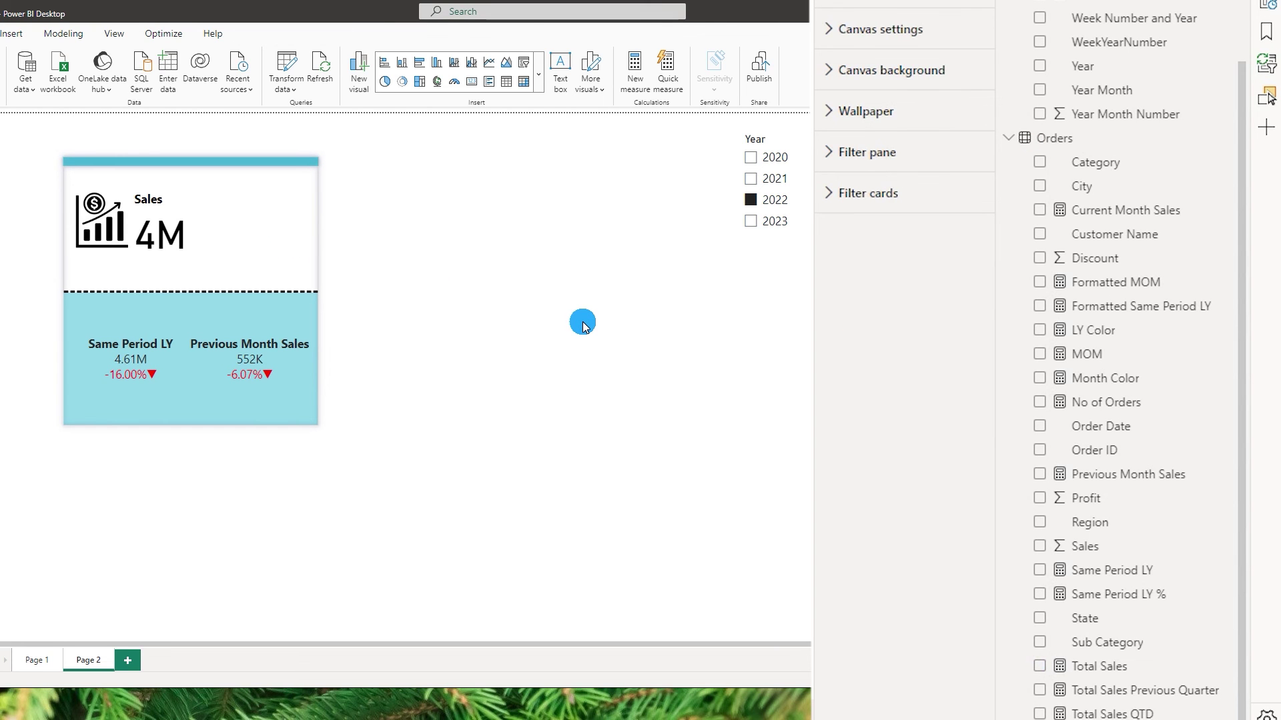